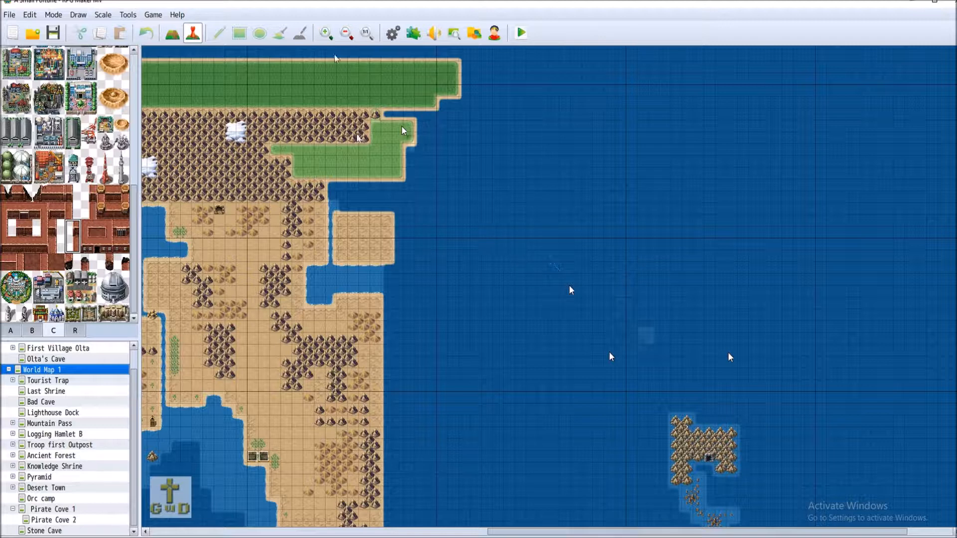
Step: Examine the world map's northern landmass, desert continent, southern islands and the small mountain island to the east
click(348, 34)
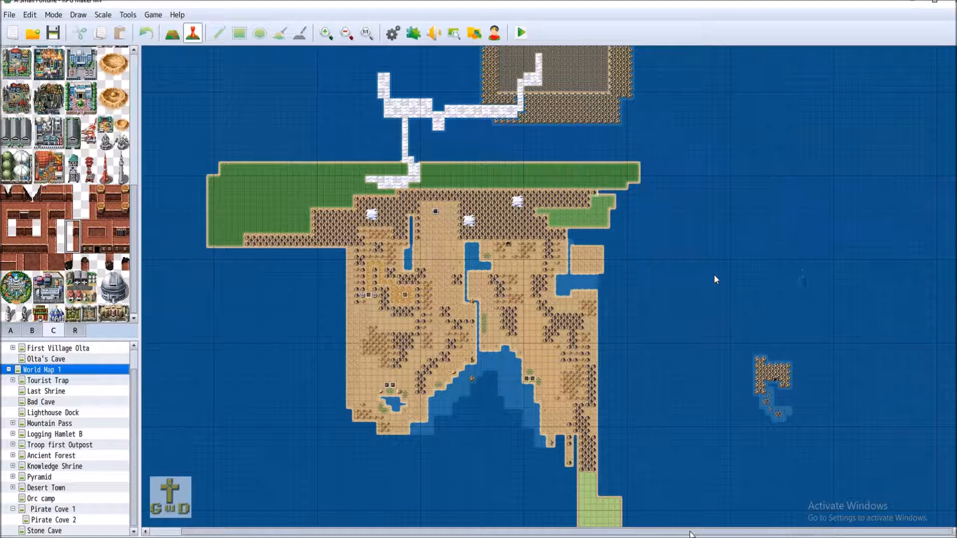
scroll(697, 476, down, 5)
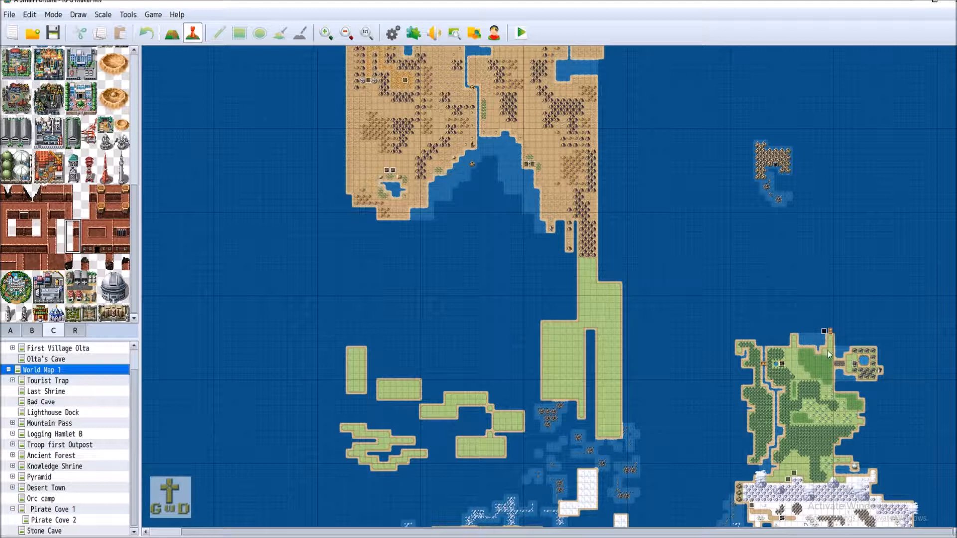
scroll(768, 349, down, 3)
scroll(771, 326, up, 4)
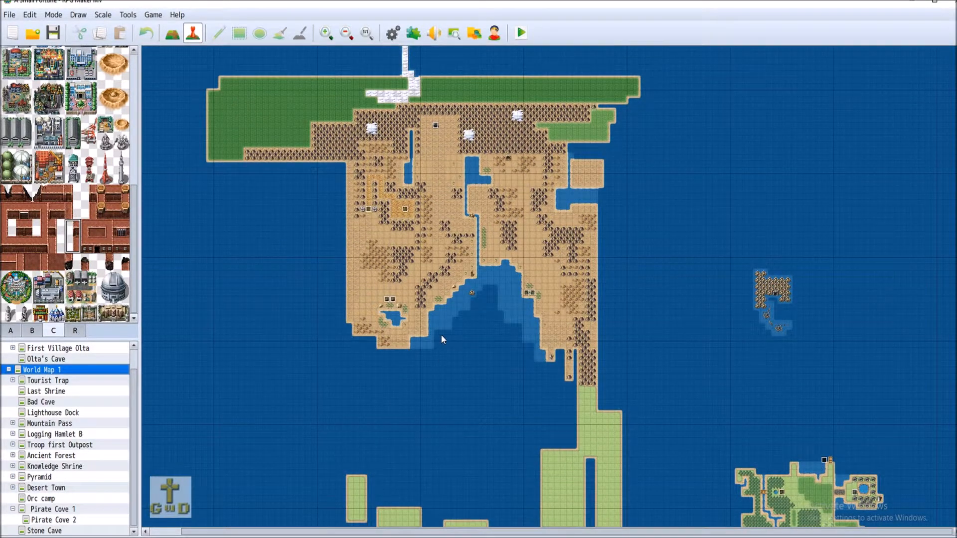
scroll(441, 335, up, 5)
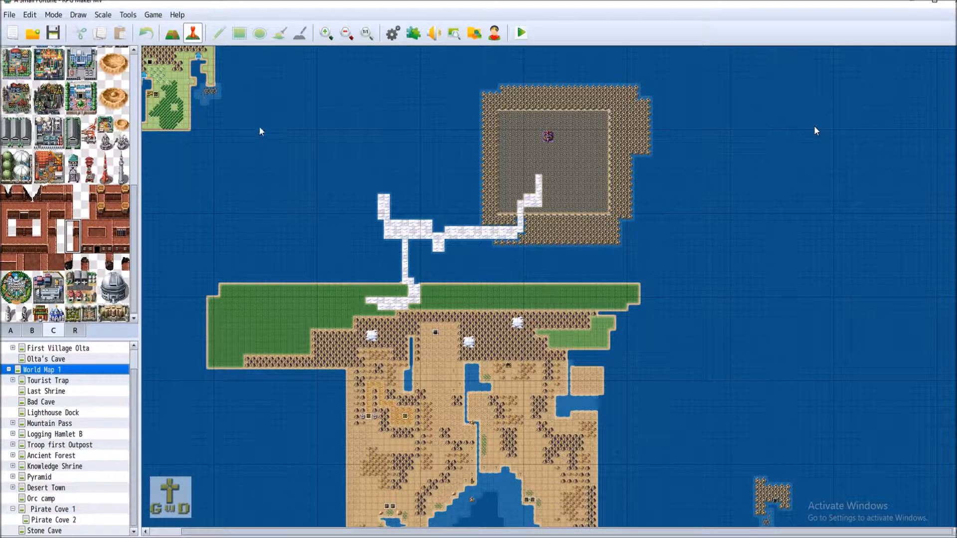
drag(458, 532, 393, 532)
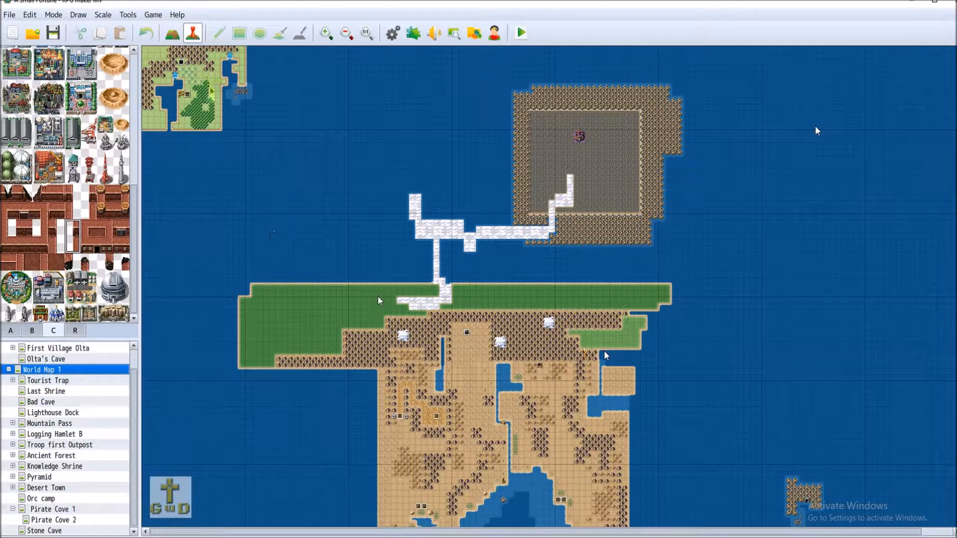
scroll(817, 131, down, 3)
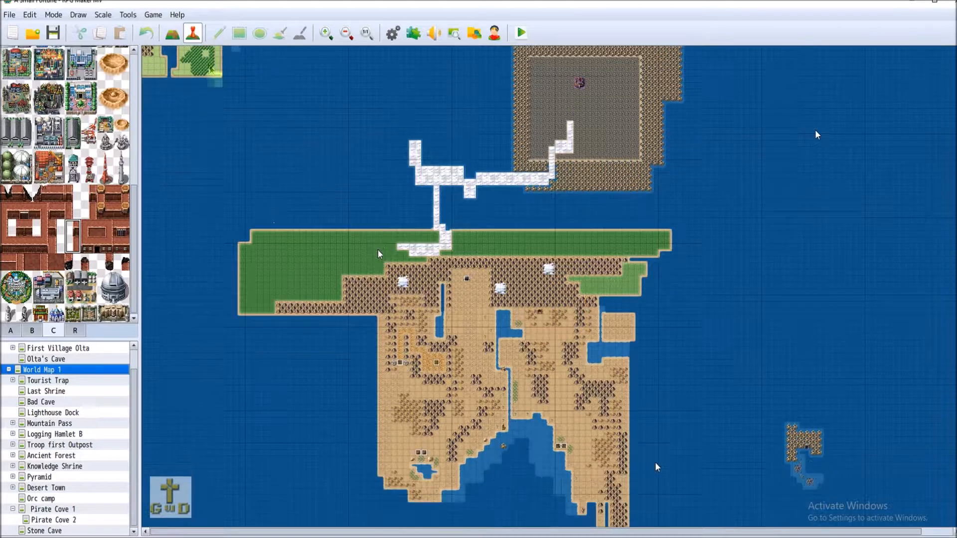
scroll(758, 224, right, 1)
scroll(733, 339, down, 3)
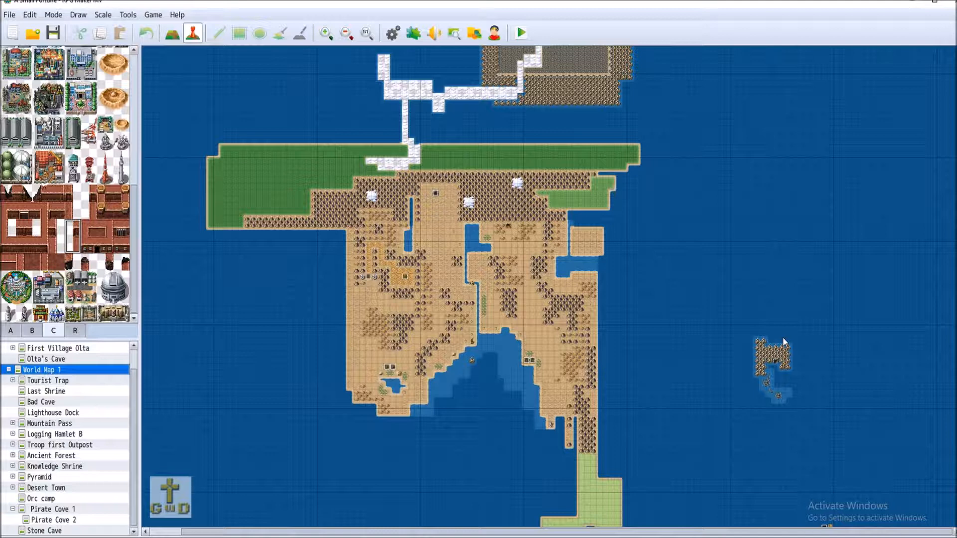
scroll(746, 426, down, 4)
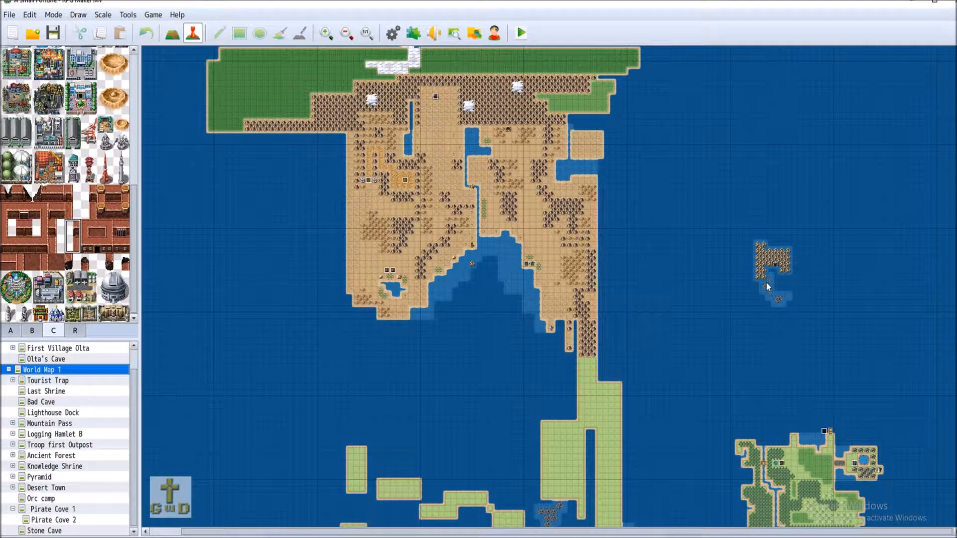
Step: Switch to map editing mode, inspect the small mountain island on the world map, and open the Pirate Cove 2 map
click(175, 36)
click(322, 32)
shift+scroll(748, 405, right, 5)
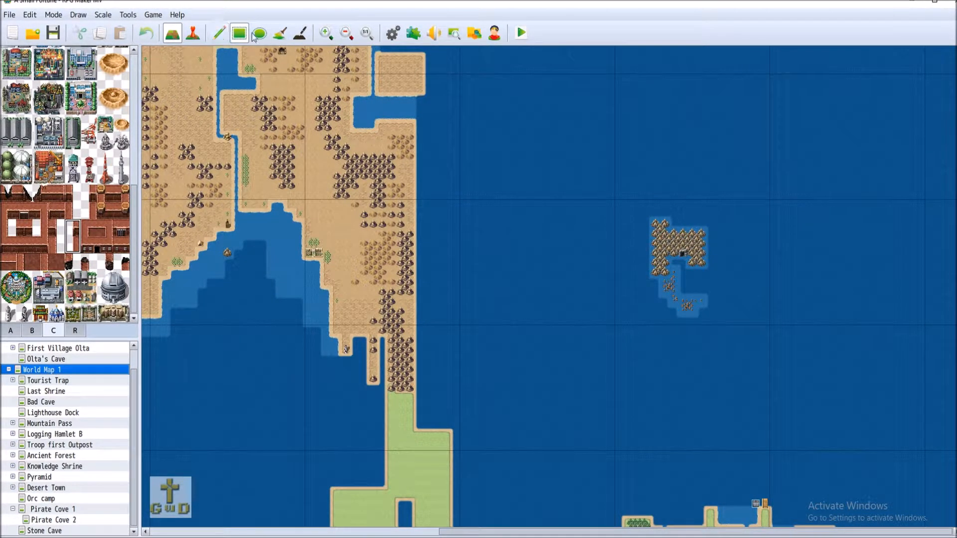
click(325, 32)
scroll(760, 381, down, 3)
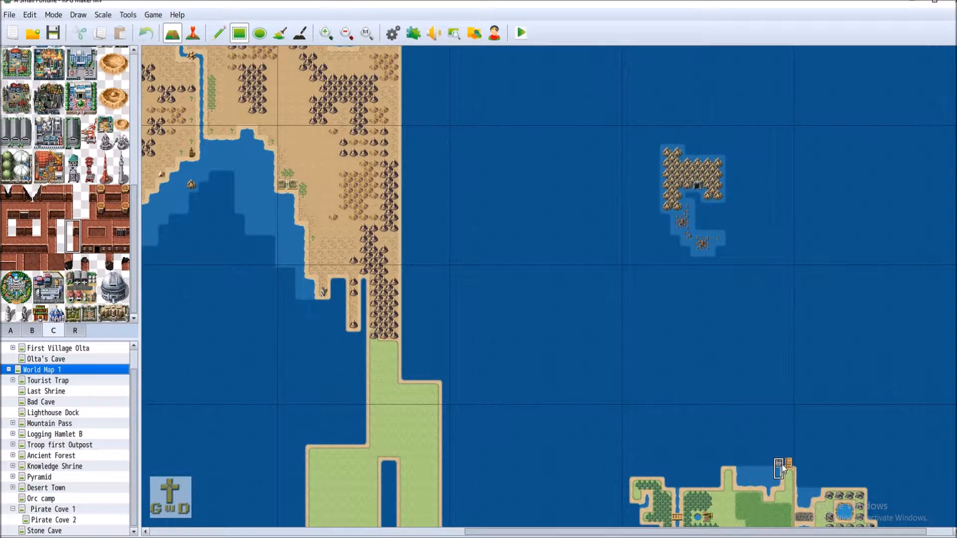
scroll(780, 467, down, 2)
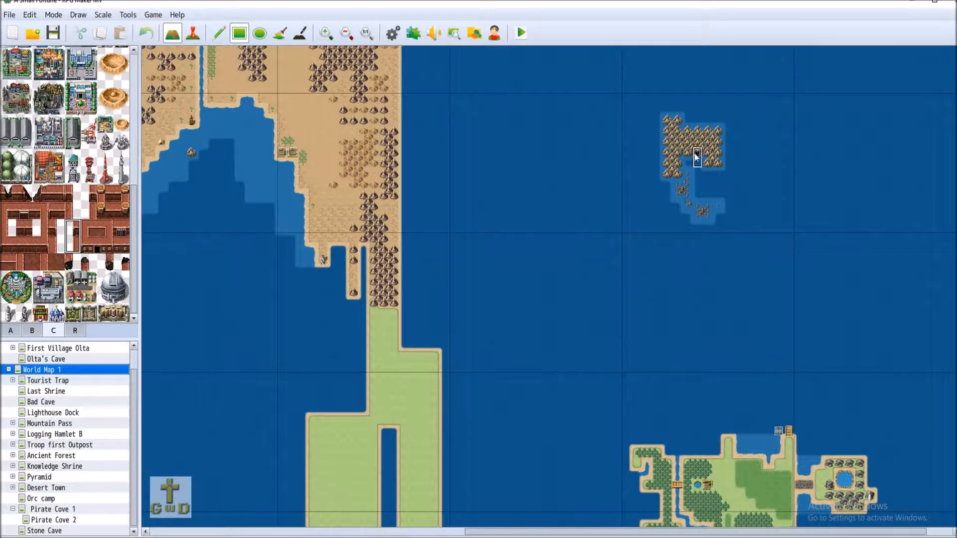
scroll(758, 329, up, 1)
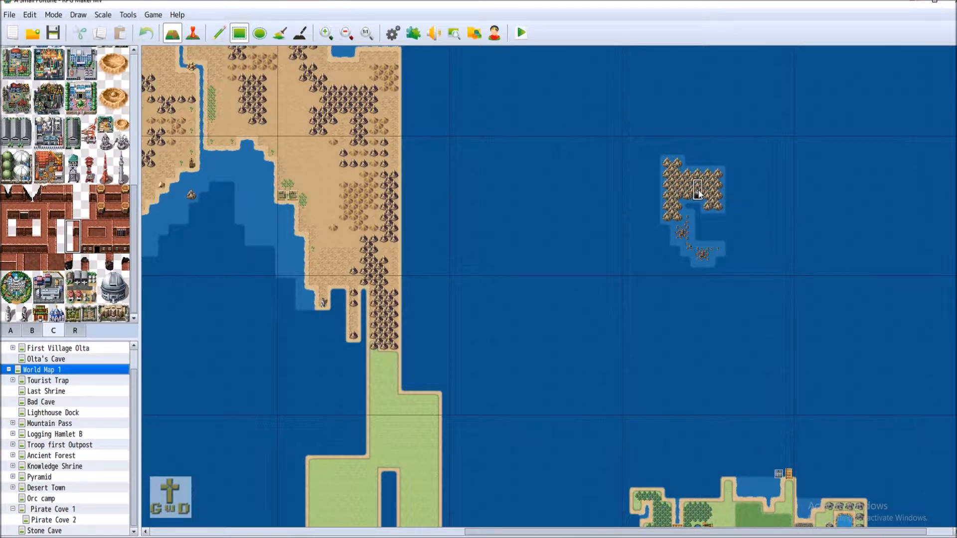
scroll(758, 349, up, 3)
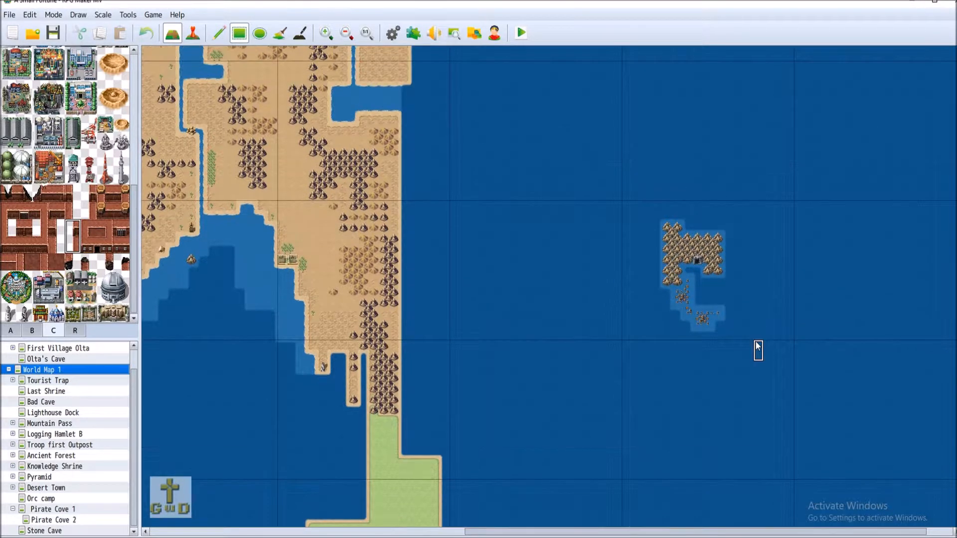
click(70, 520)
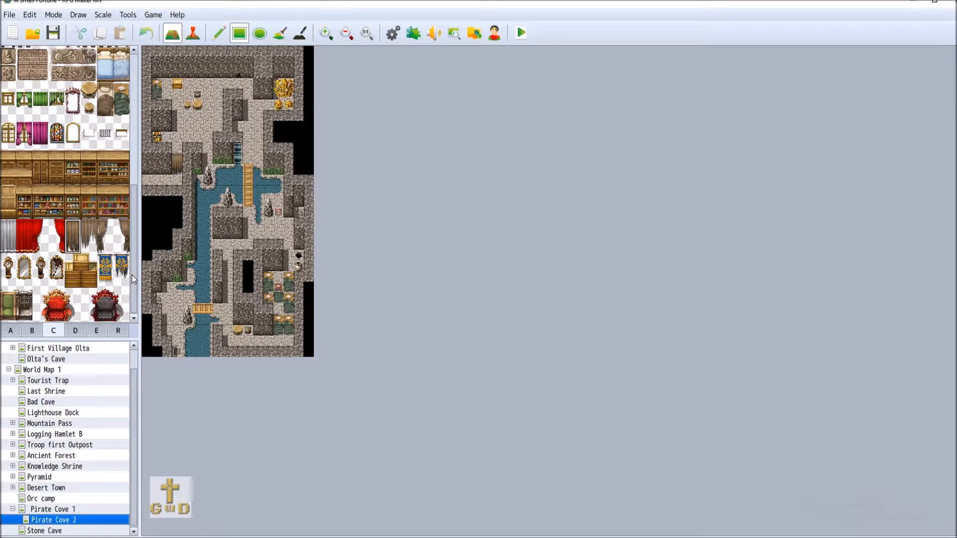
right_click(69, 522)
click(107, 433)
click(332, 184)
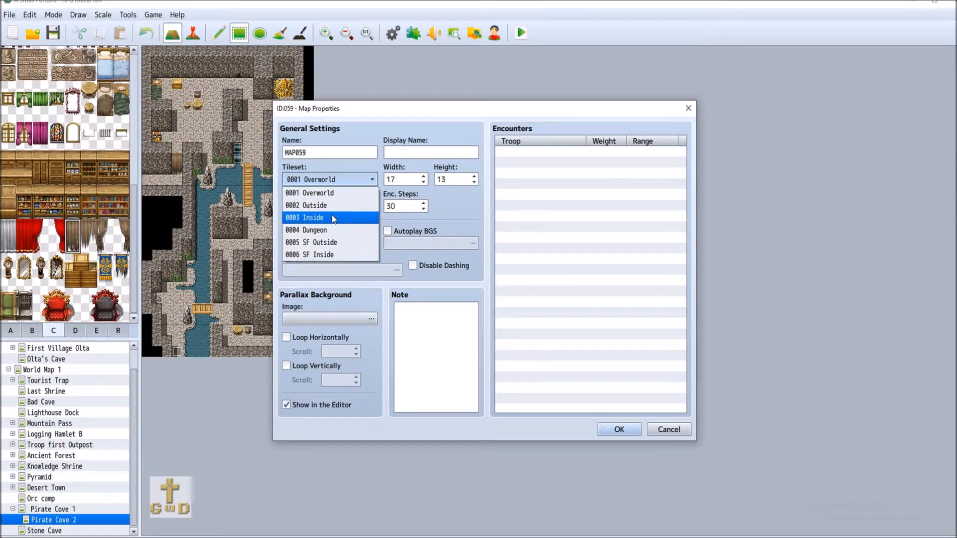
click(673, 430)
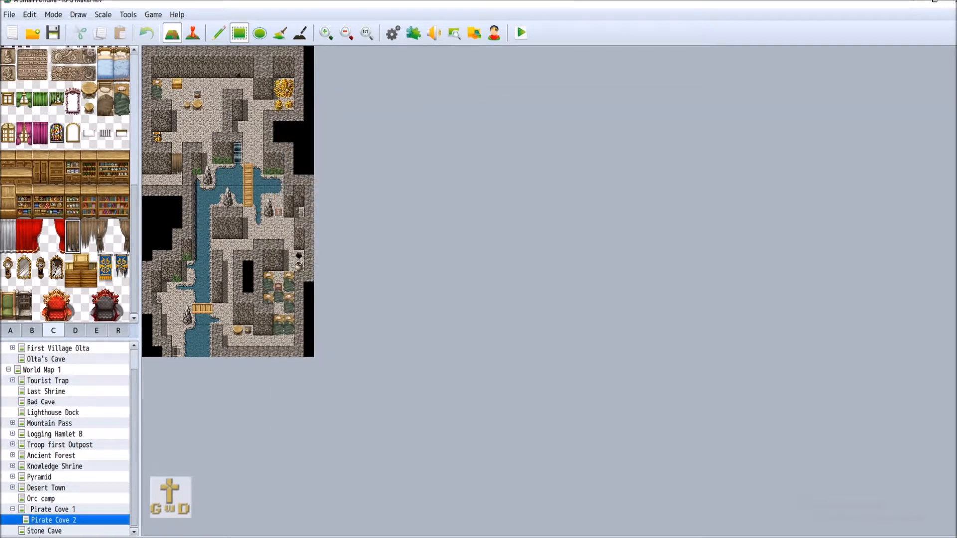
Step: Create a child map of Pirate Cove 2 named Pirate Cove 3, using the same 0004 Dungeon tileset
right_click(75, 522)
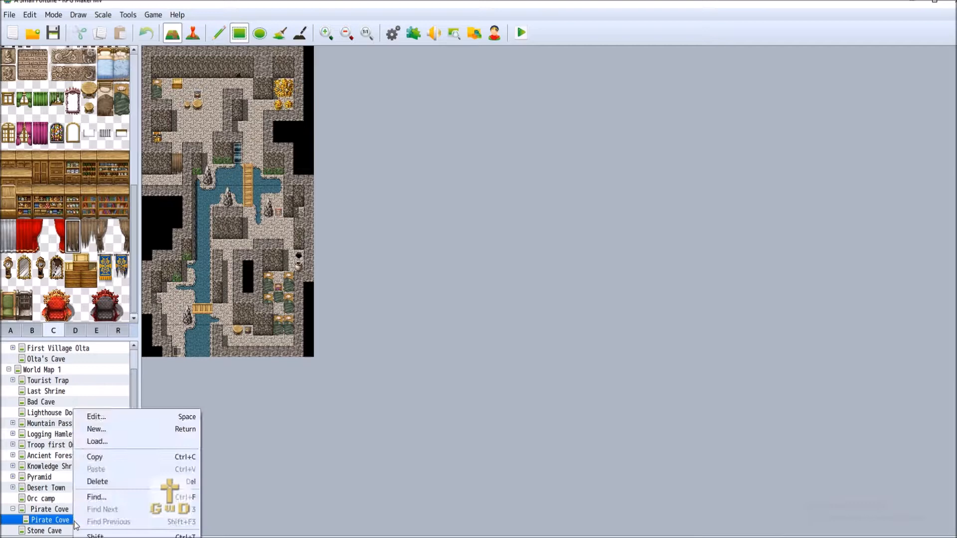
click(132, 417)
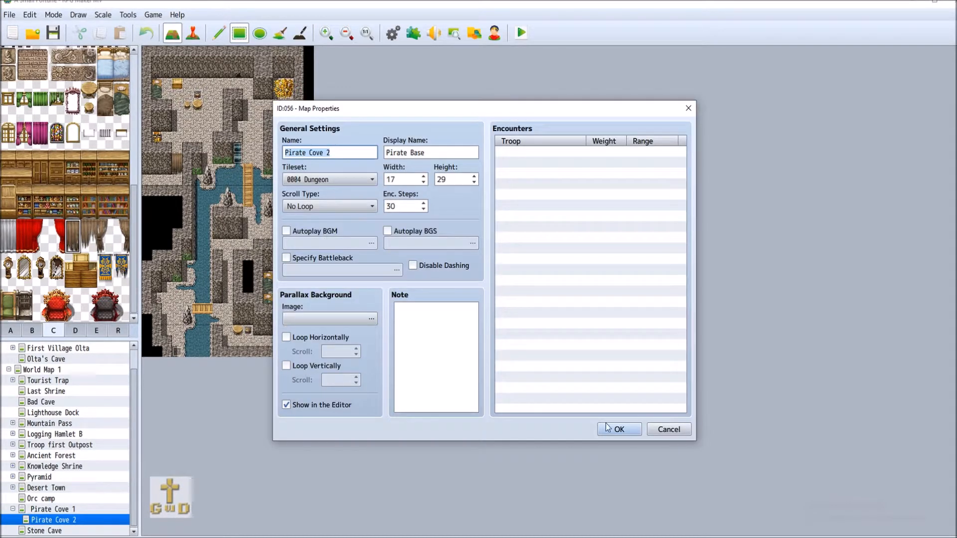
click(669, 430)
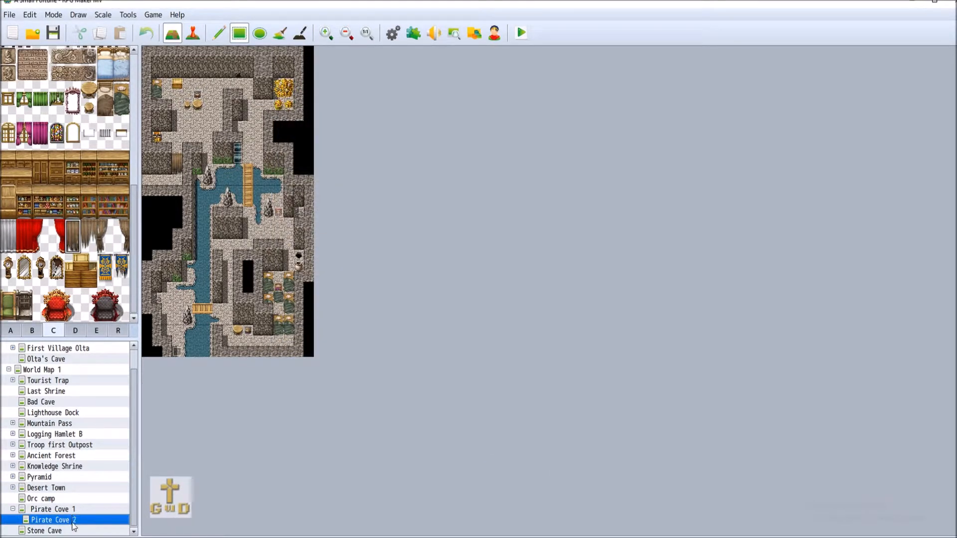
right_click(72, 524)
click(125, 430)
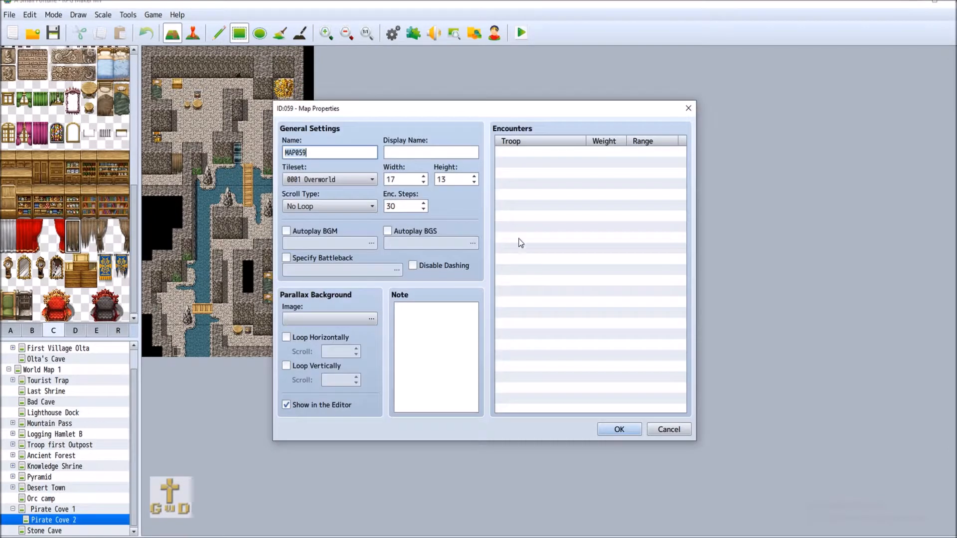
click(339, 184)
click(331, 231)
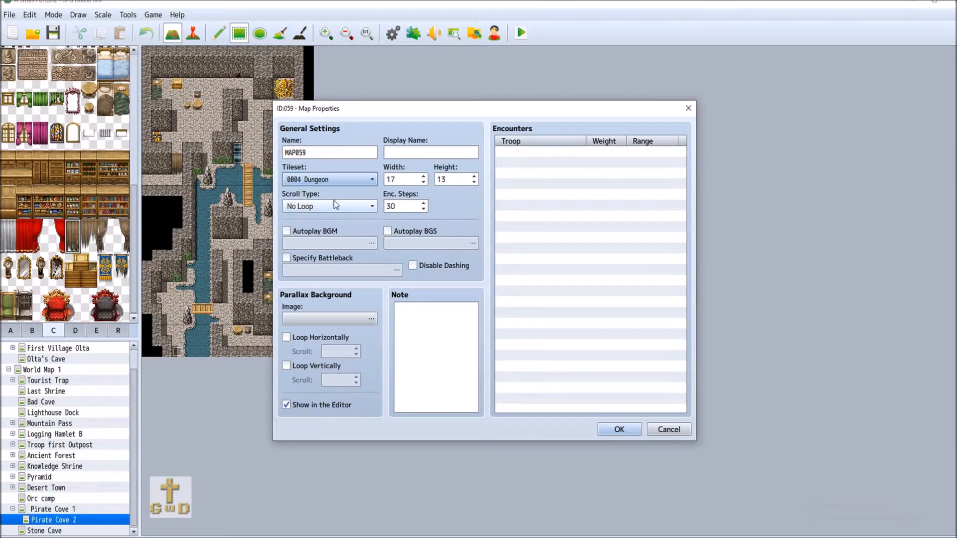
double_click(313, 152)
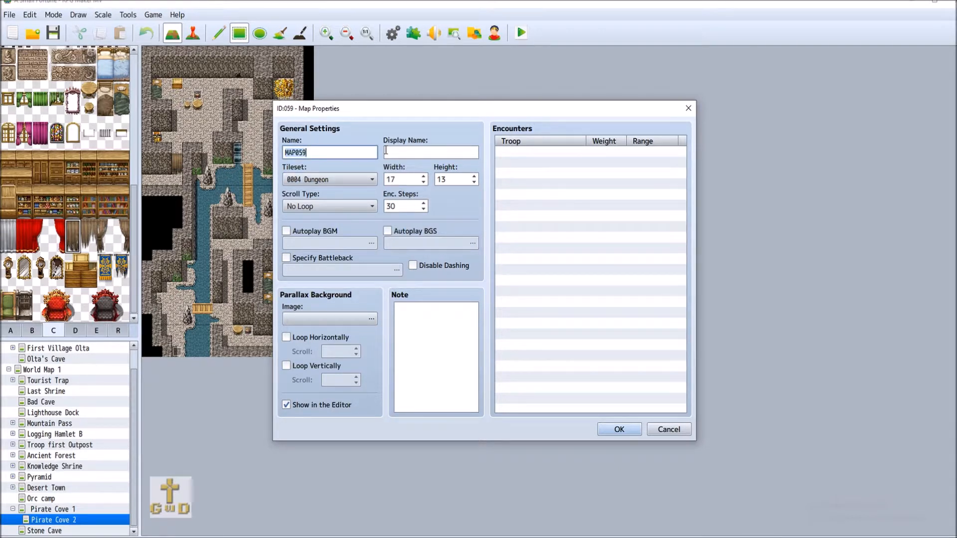
text(Pirate Cove 3)
click(620, 430)
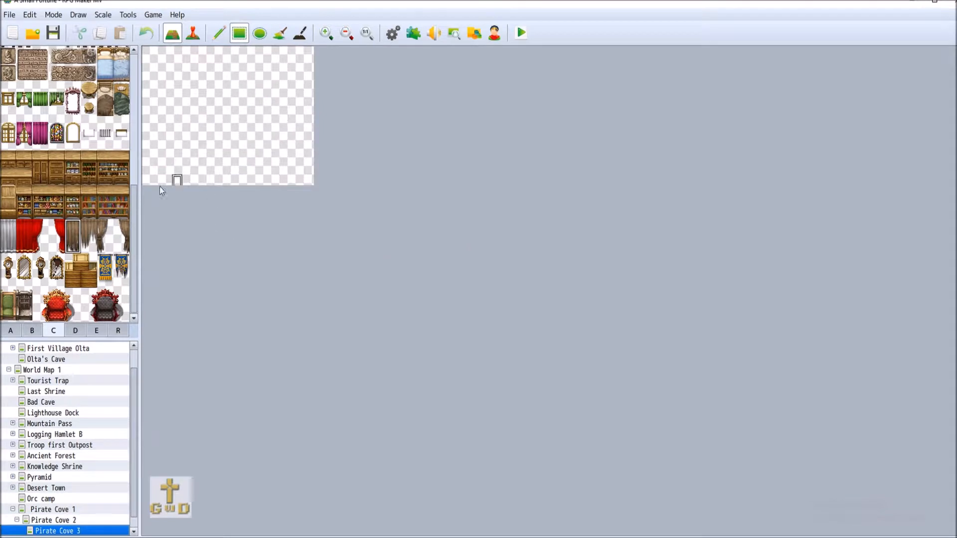
Step: Fill the entire Pirate Cove 3 map with the solid black tile
click(5, 333)
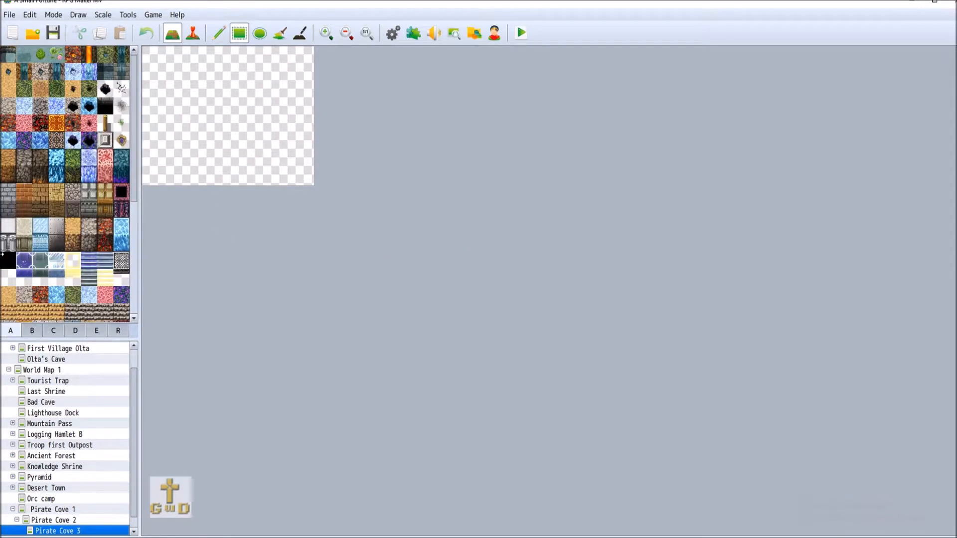
drag(145, 51, 335, 213)
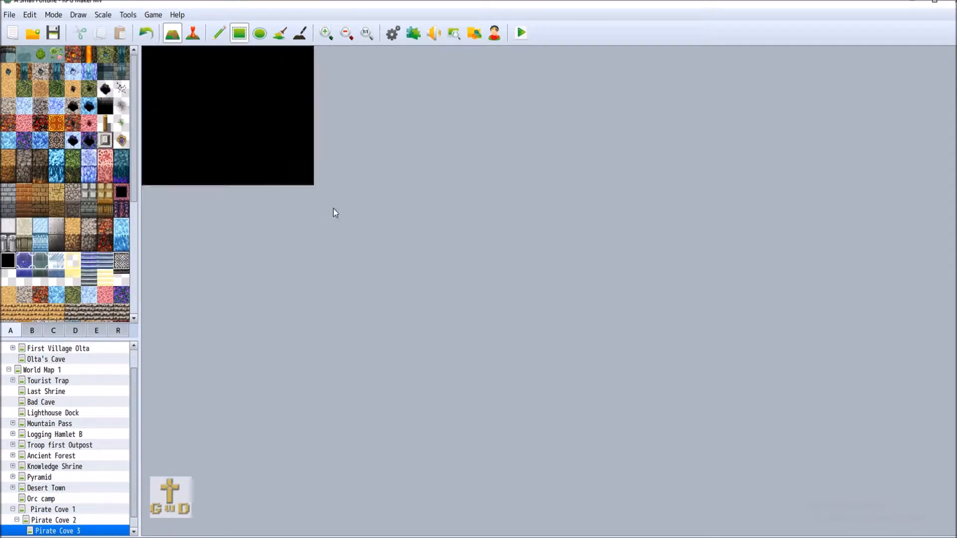
Step: Compare Pirate Cove 3 with the other Pirate Cove maps and resize it to width 23 and height 20
click(61, 521)
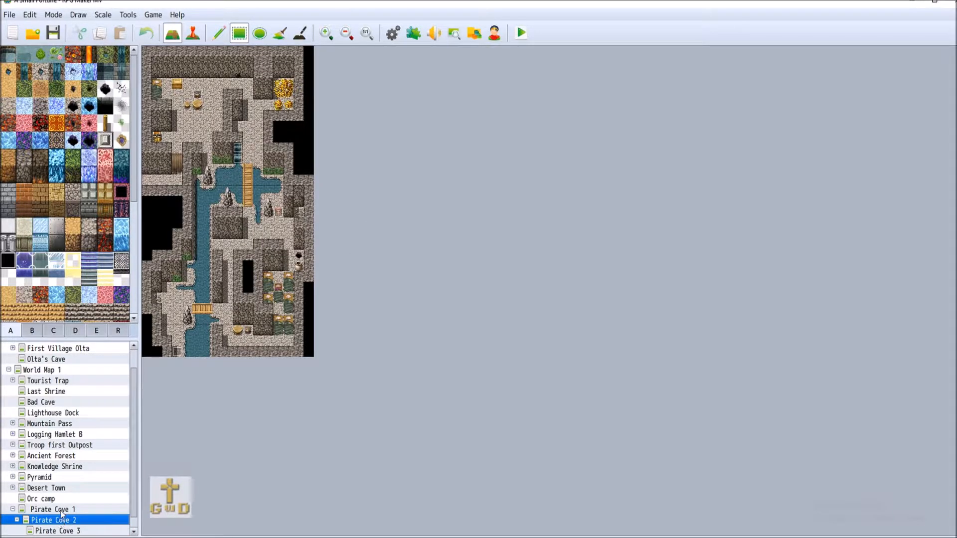
click(61, 510)
click(69, 521)
click(88, 532)
right_click(88, 532)
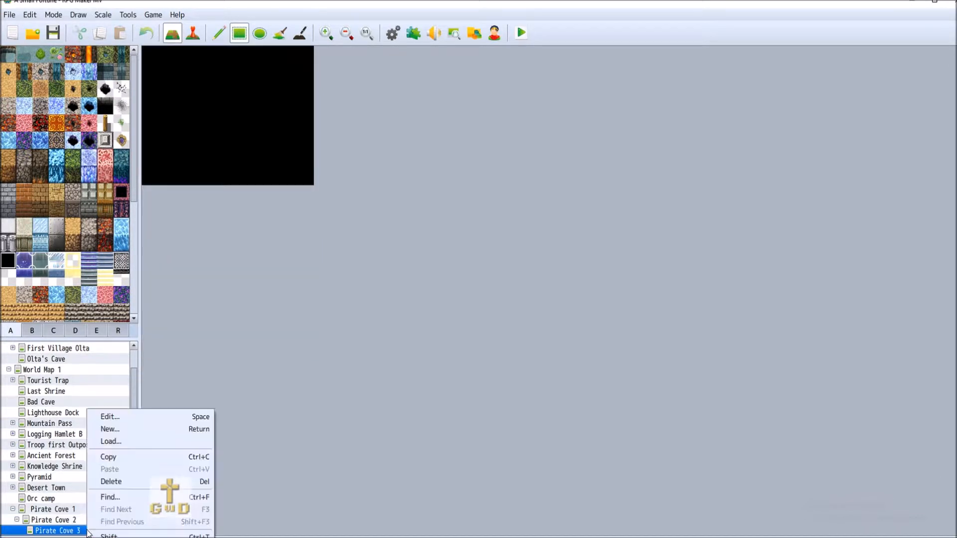
click(160, 417)
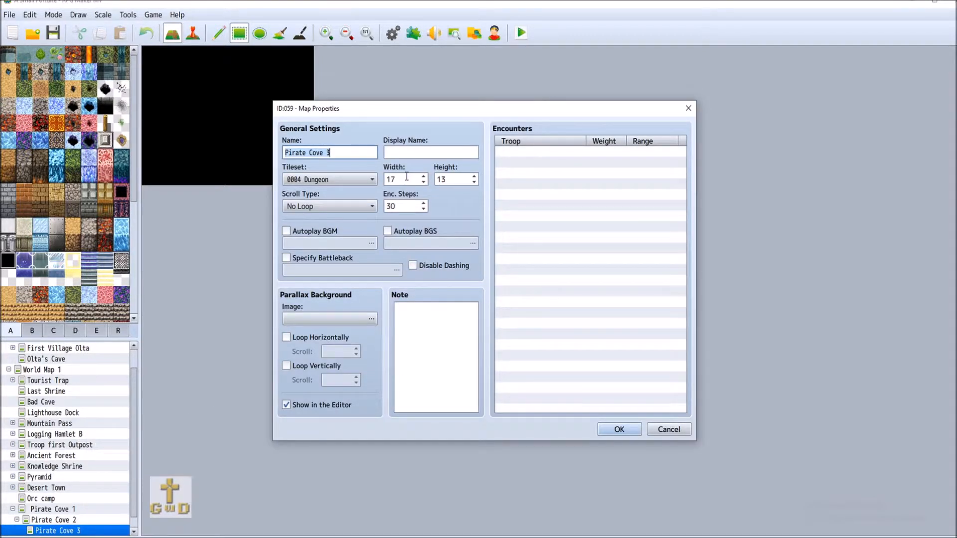
double_click(408, 179)
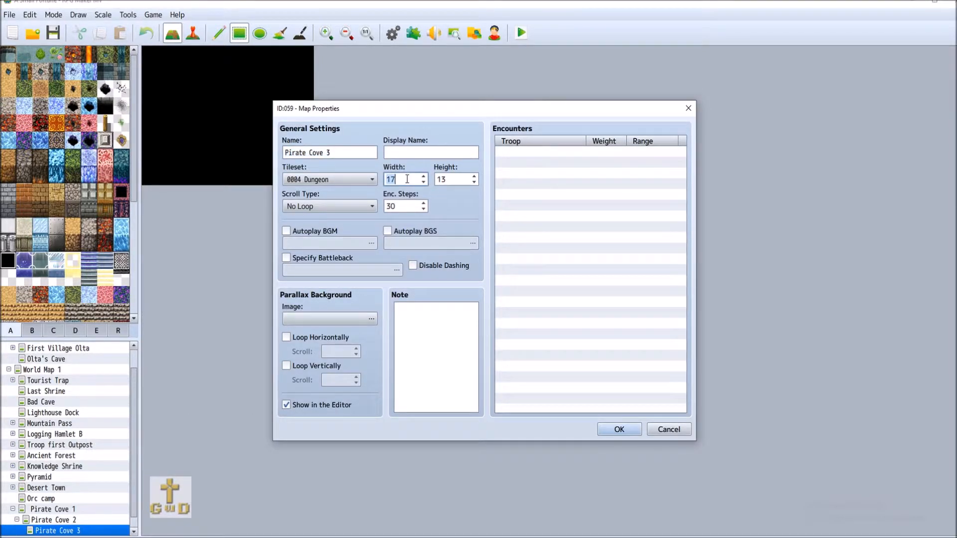
text(23)
key(Tab)
text(20)
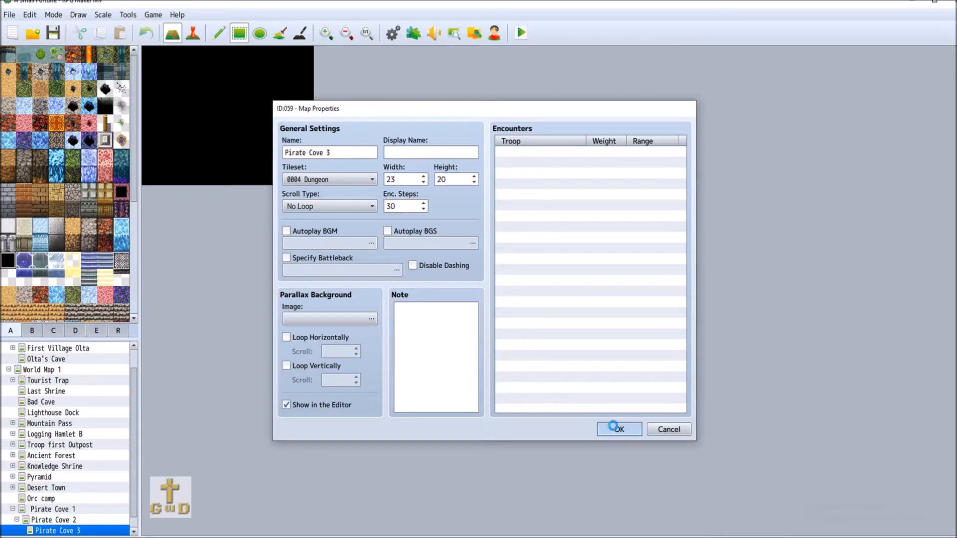
click(618, 429)
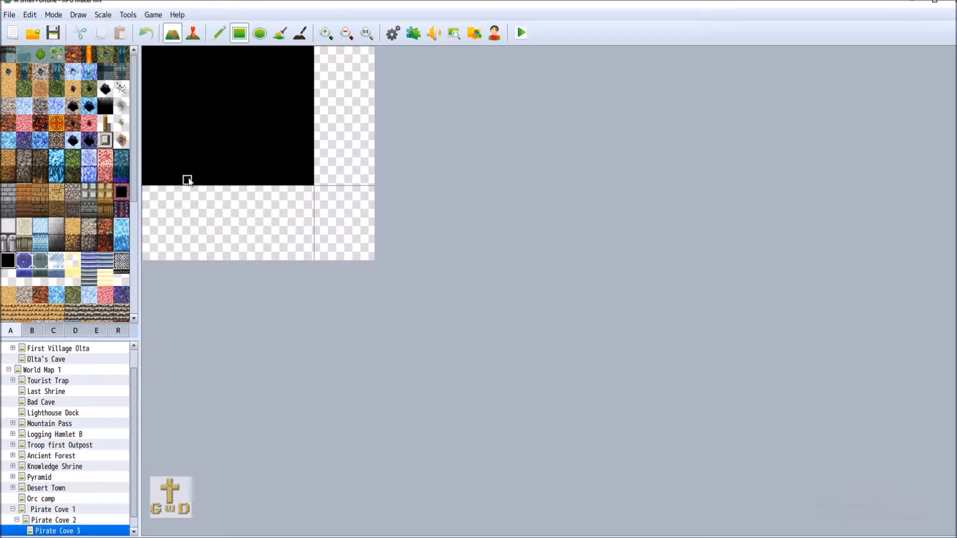
Step: Fill the newly added empty areas along the bottom and right of Pirate Cove 3 with the black tile
drag(152, 188, 383, 259)
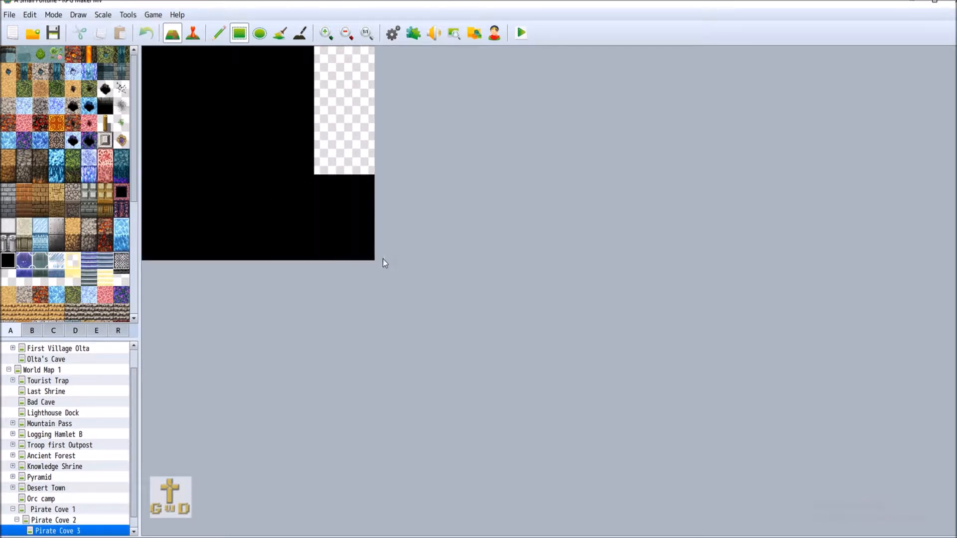
click(325, 39)
drag(336, 59, 390, 182)
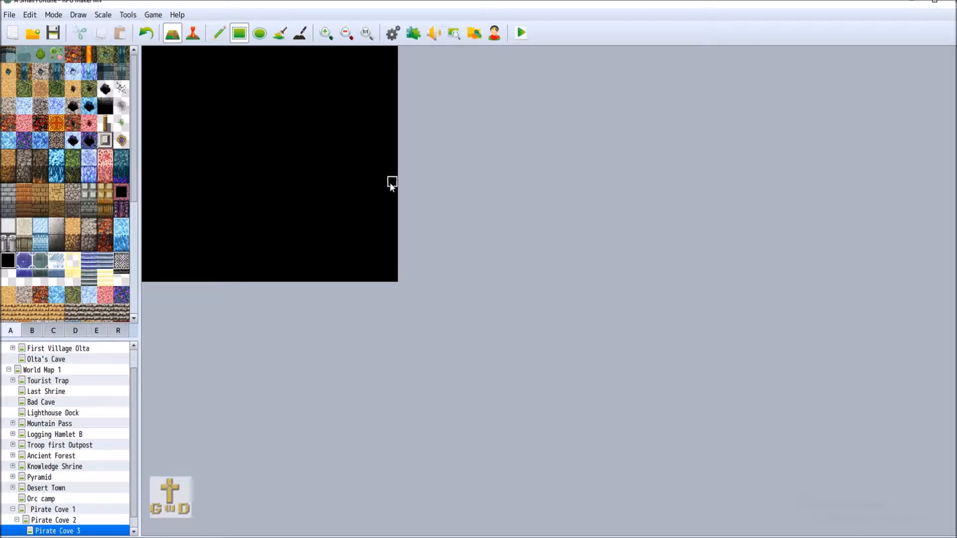
click(326, 33)
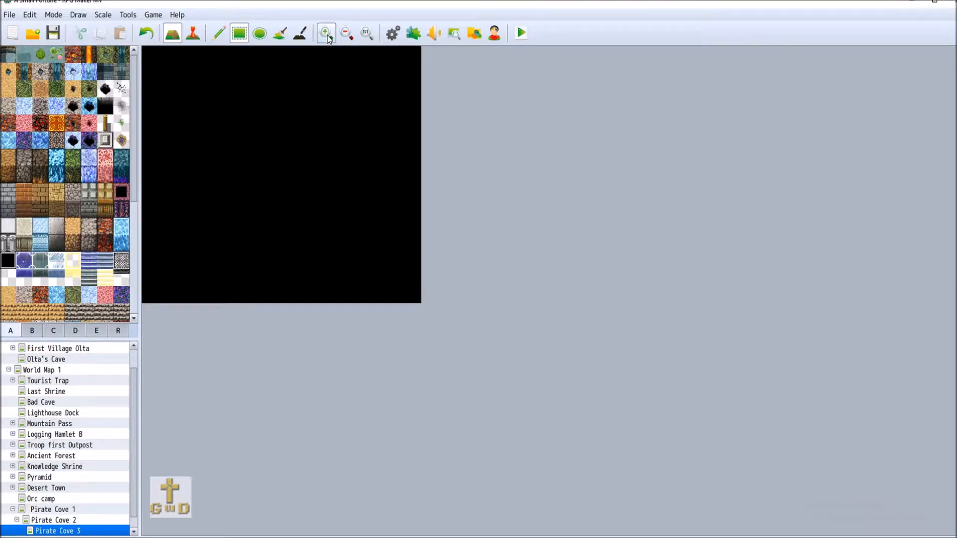
click(326, 33)
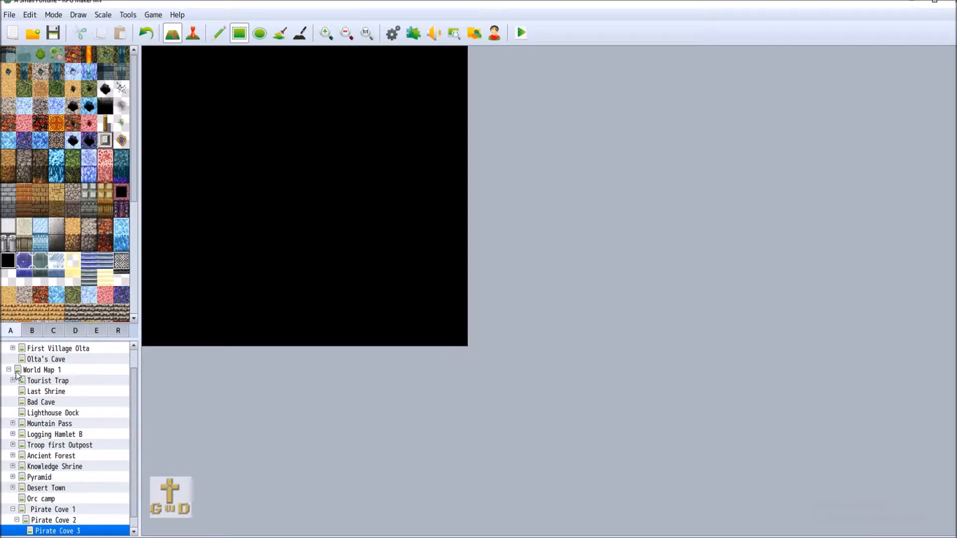
Step: Draw a one-tile-wide grey stone floor path from the map's right edge, down its right side, into a diagonal toward the southeast
click(24, 158)
click(26, 300)
mouse_move(461, 114)
mouse_down()
mouse_move(367, 119)
mouse_move(362, 162)
mouse_up()
click(361, 204)
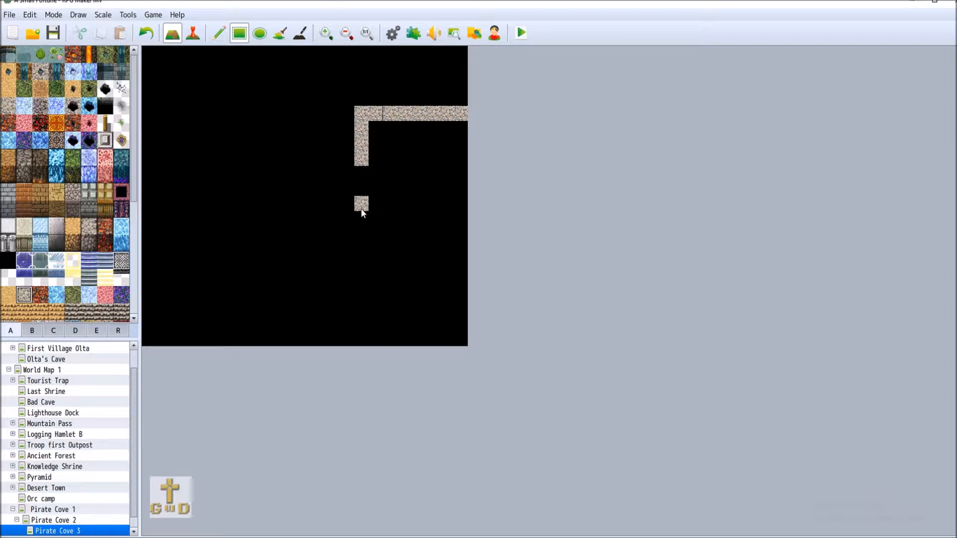
drag(359, 199, 392, 236)
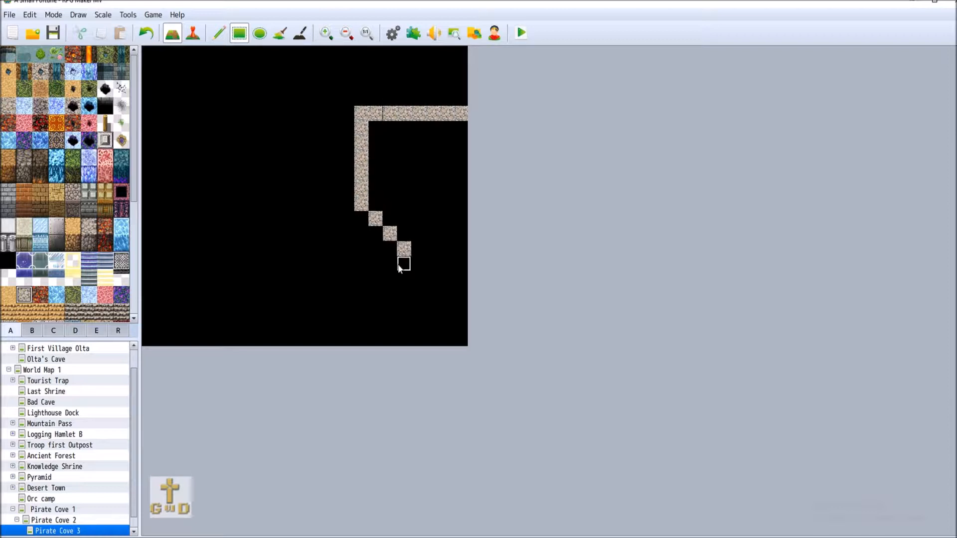
Step: Continue the stone floor path along the bottom, up the jagged left side and through a corridor to the map's top edge
mouse_move(376, 278)
mouse_down()
mouse_move(344, 294)
mouse_move(205, 294)
mouse_move(178, 274)
mouse_move(170, 244)
mouse_up()
mouse_move(175, 192)
mouse_down()
mouse_move(190, 158)
mouse_move(197, 175)
mouse_move(261, 133)
mouse_move(229, 101)
mouse_move(263, 111)
mouse_up()
click(248, 98)
drag(220, 54, 221, 85)
click(235, 100)
click(222, 100)
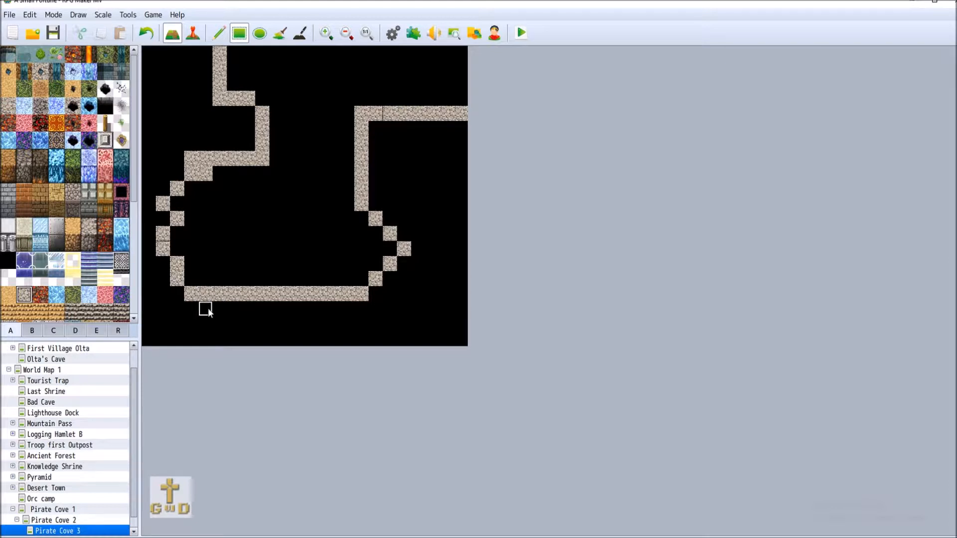
Step: Place grey stone wall-top tiles along the west side of the upper corridor
click(26, 158)
drag(203, 48, 198, 98)
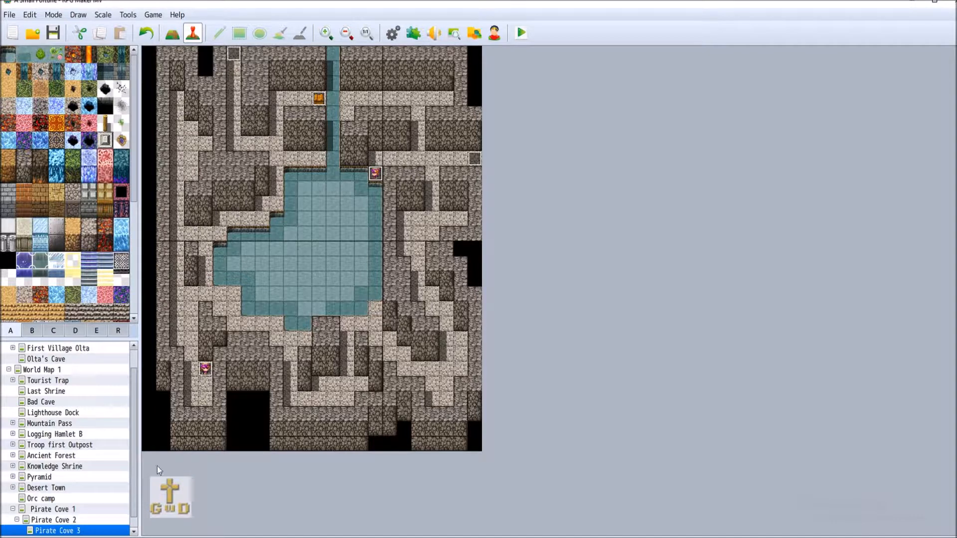
Step: Compare Pirate Cove 3 with Pirate Cove 2 and check Pirate Cove 3's map properties without changing them
click(80, 521)
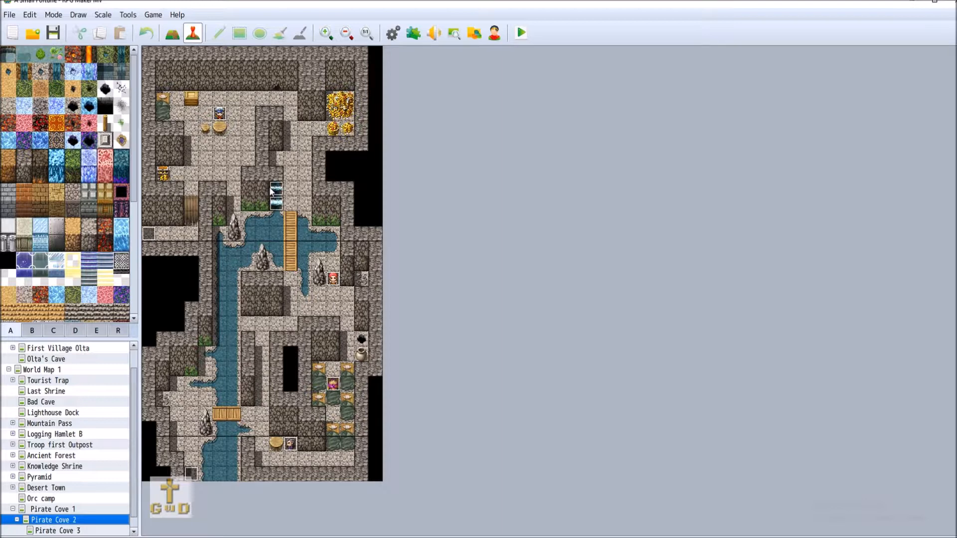
click(56, 531)
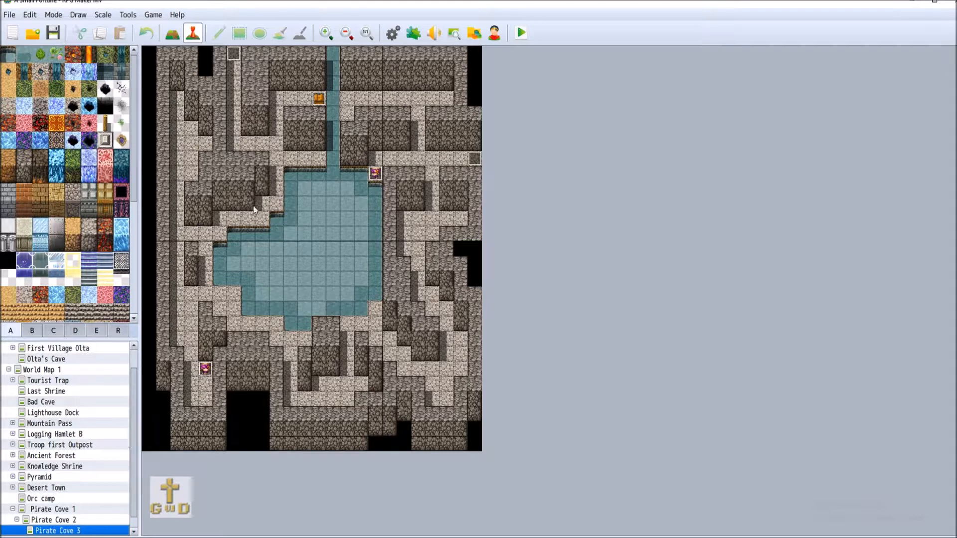
key(F5)
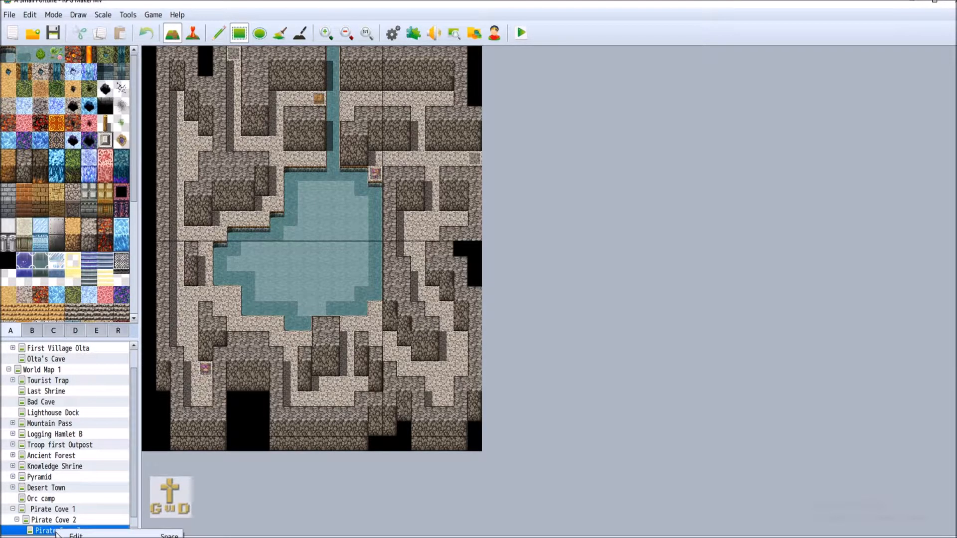
double_click(55, 531)
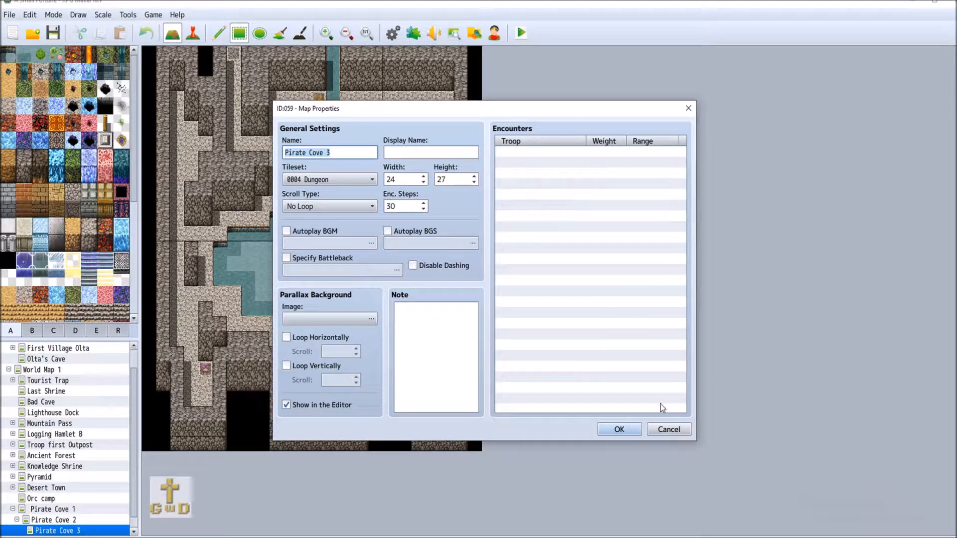
click(674, 430)
Step: Review the existing troops in the database, including Rat*4, Sprite*4 and Bat
click(392, 33)
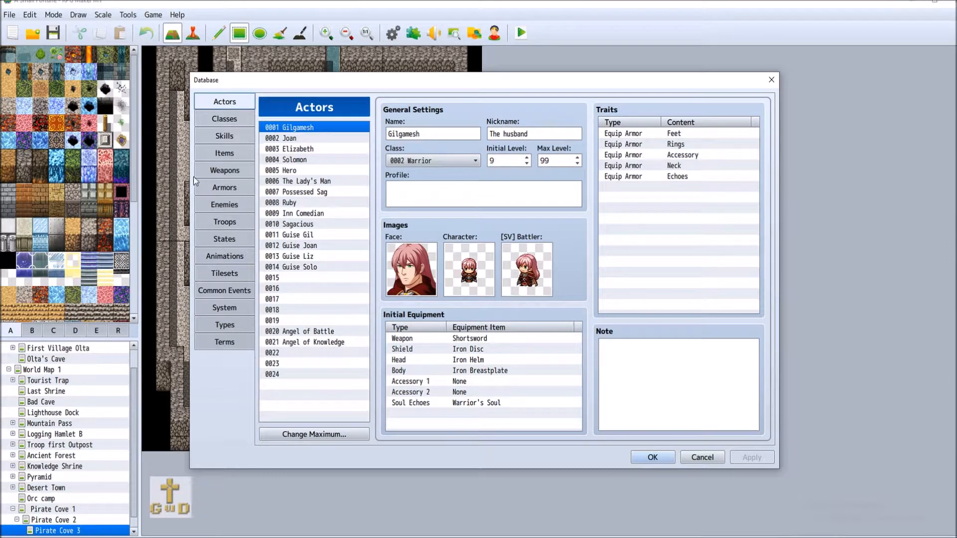
click(227, 205)
click(215, 222)
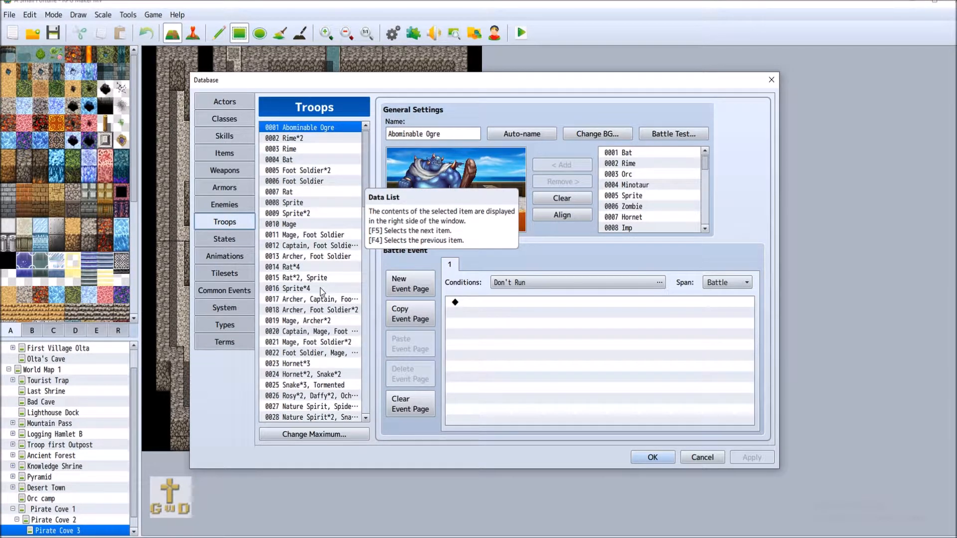
click(327, 269)
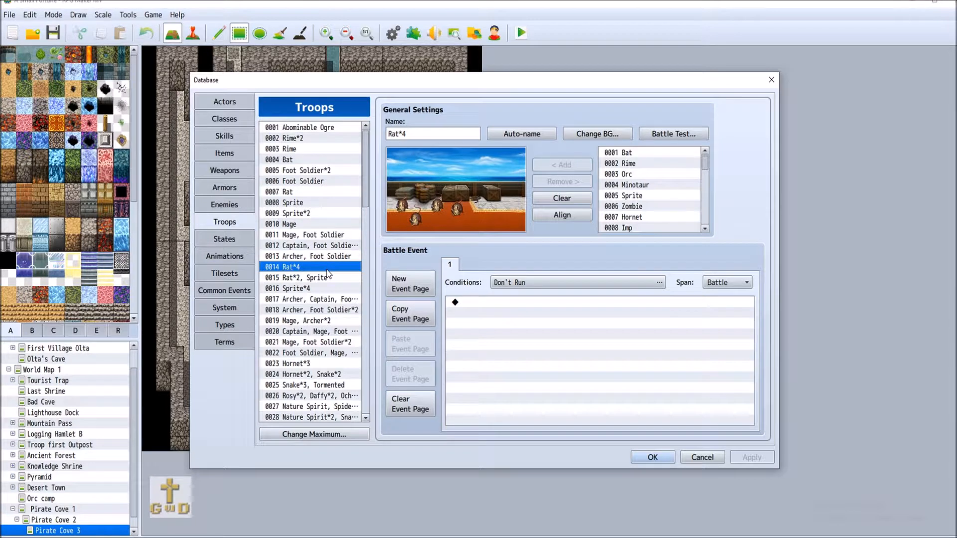
click(322, 290)
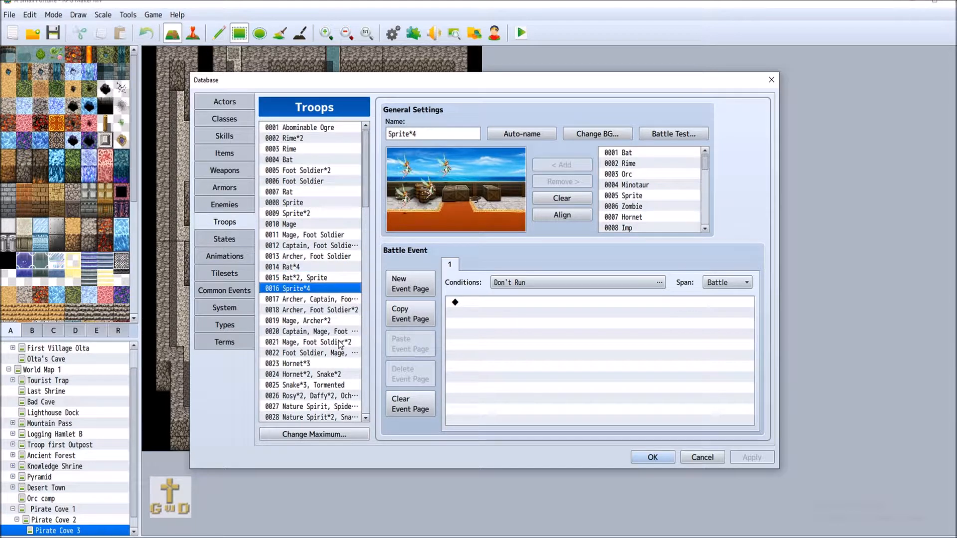
click(312, 161)
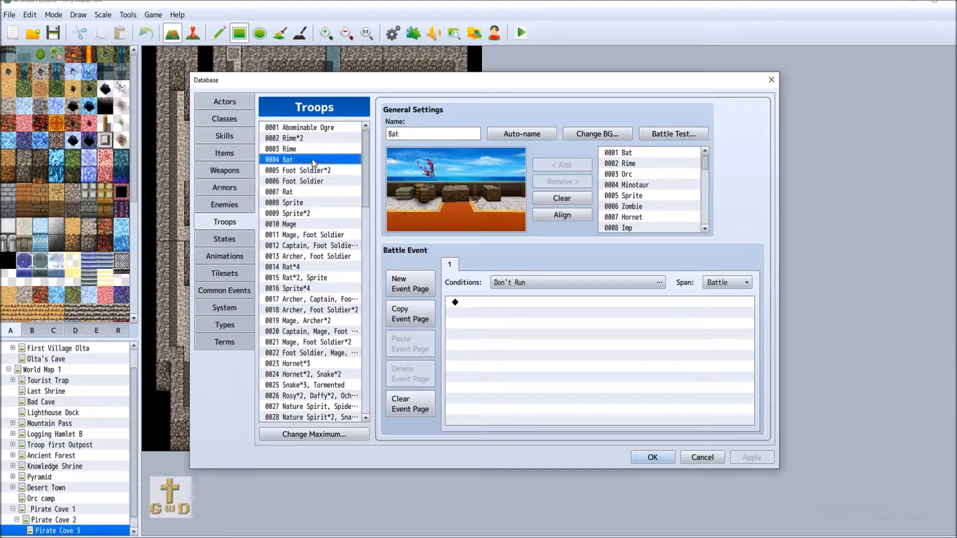
scroll(338, 323, down, 2)
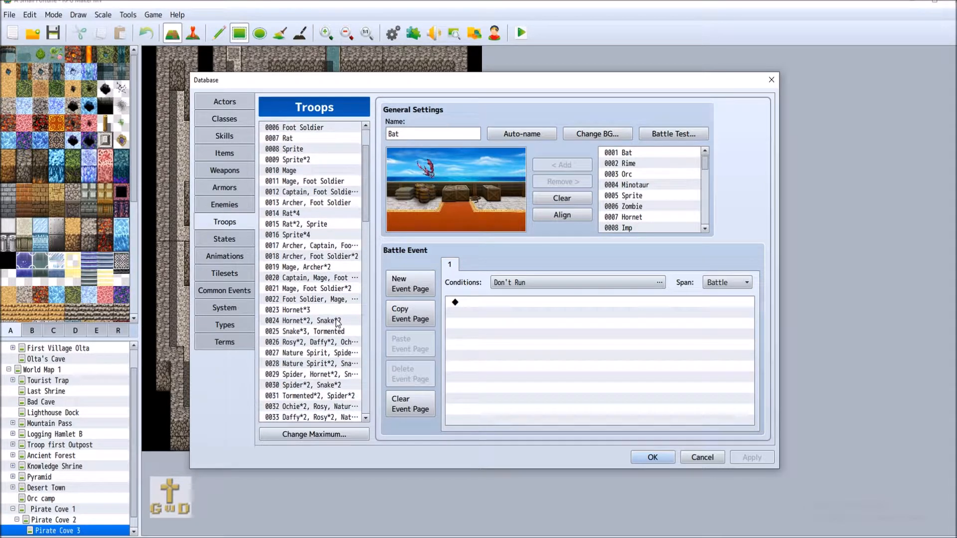
Step: Inspect the Gold Bat enemy's name and settings in the database
click(231, 205)
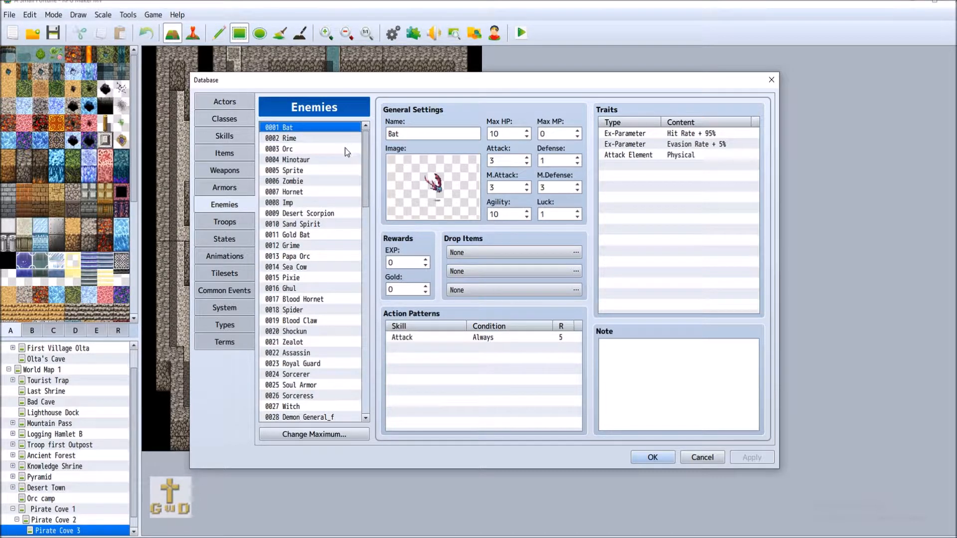
click(324, 234)
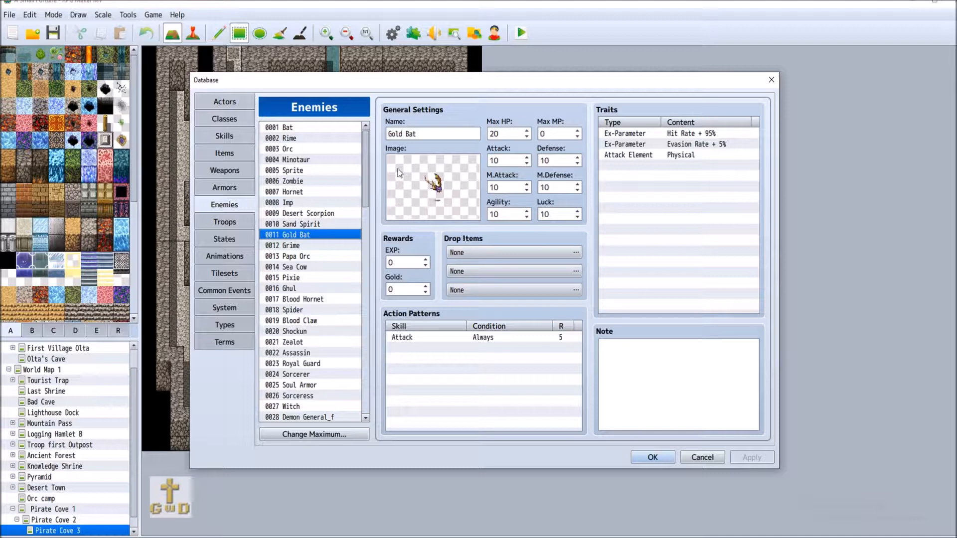
triple_click(405, 133)
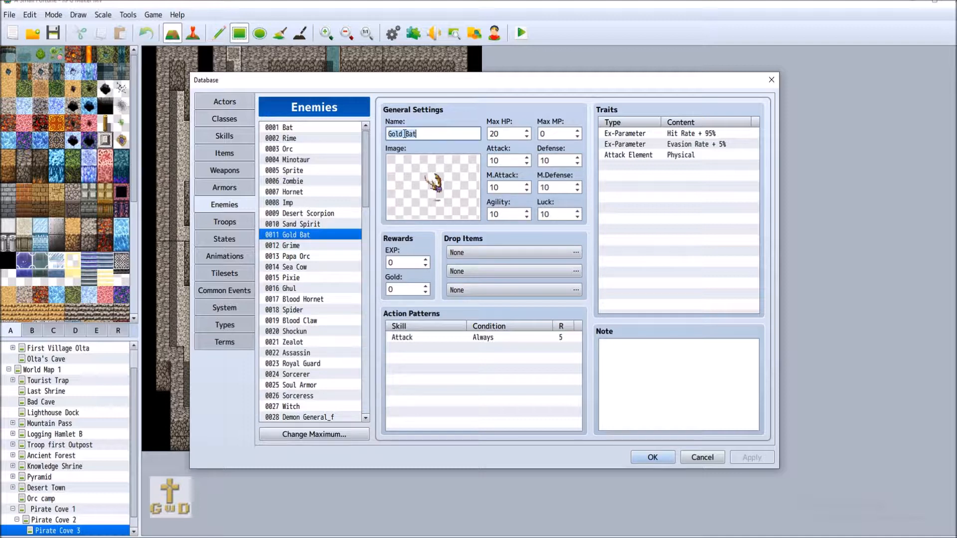
click(446, 133)
key(Left)
key(Left)
key(Left)
key(Left)
Step: Add three Gold Bats to the empty troop slot 0078
click(207, 219)
drag(366, 184, 367, 354)
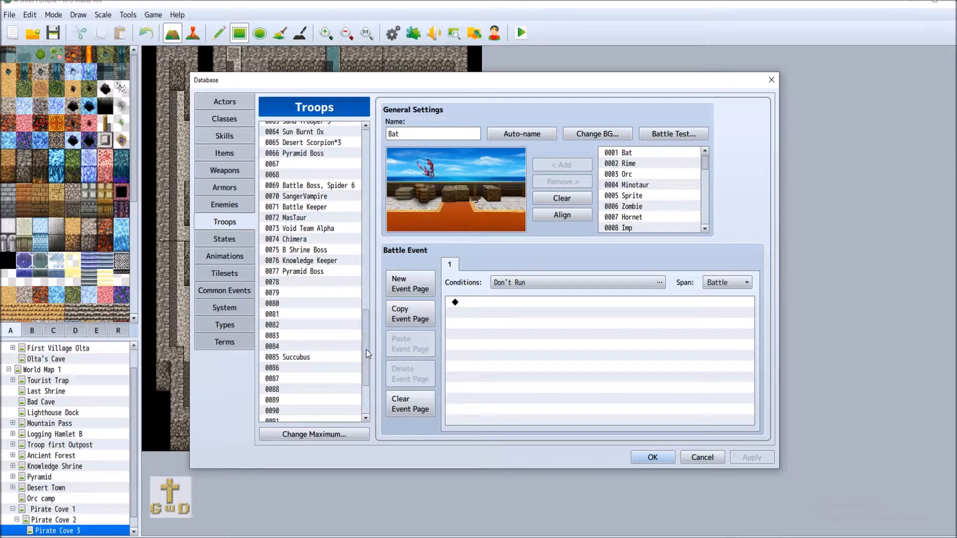
scroll(288, 305, up, 5)
scroll(288, 306, up, 3)
scroll(283, 171, up, 2)
scroll(283, 172, up, 2)
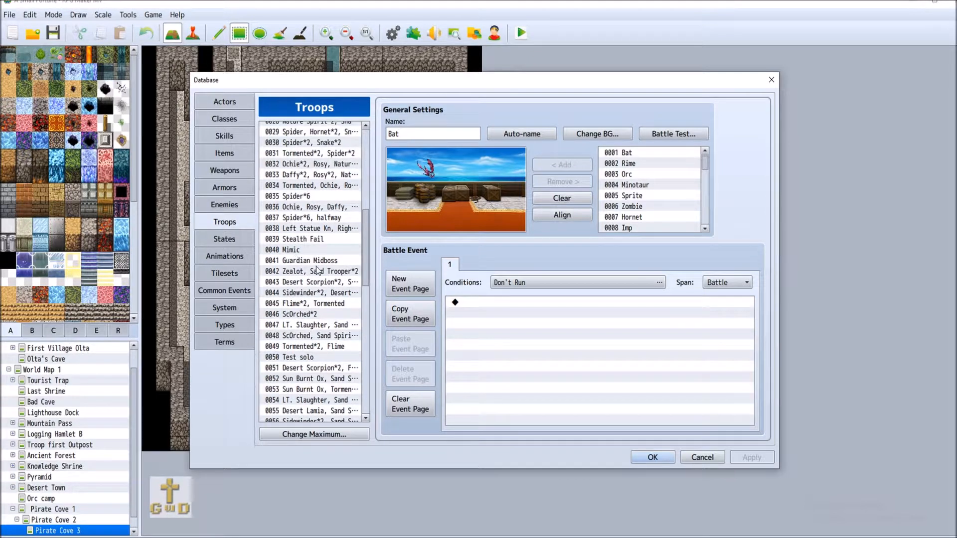
scroll(366, 263, down, 1)
drag(366, 263, 368, 363)
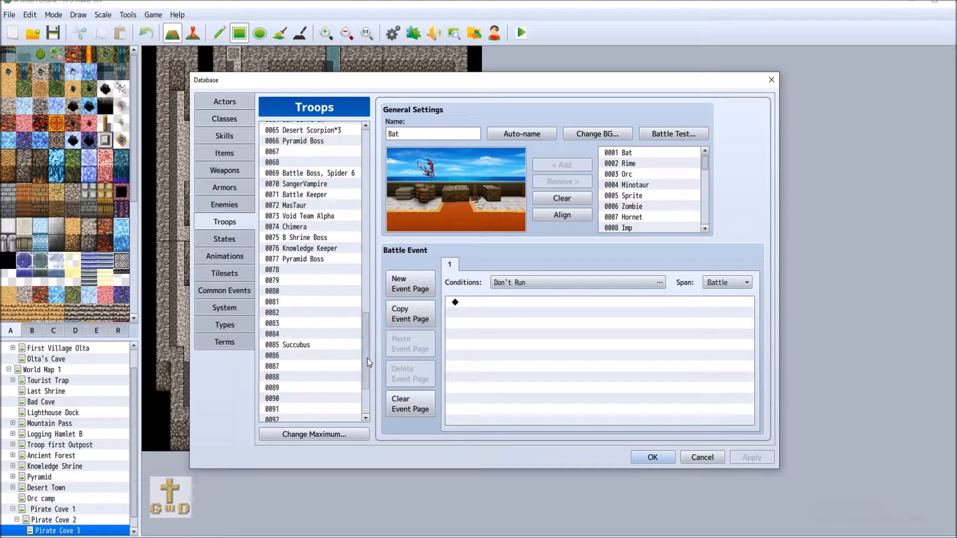
click(298, 272)
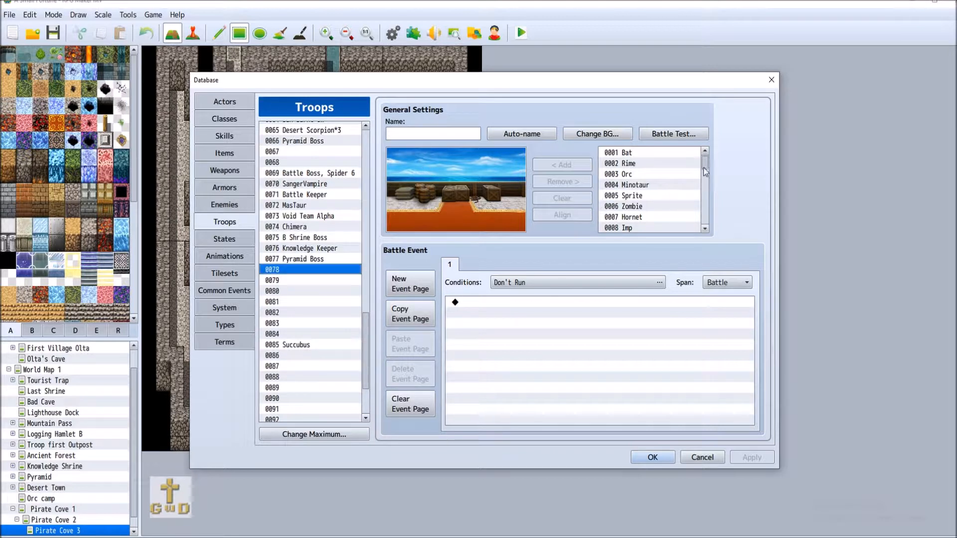
scroll(668, 204, down, 2)
click(665, 206)
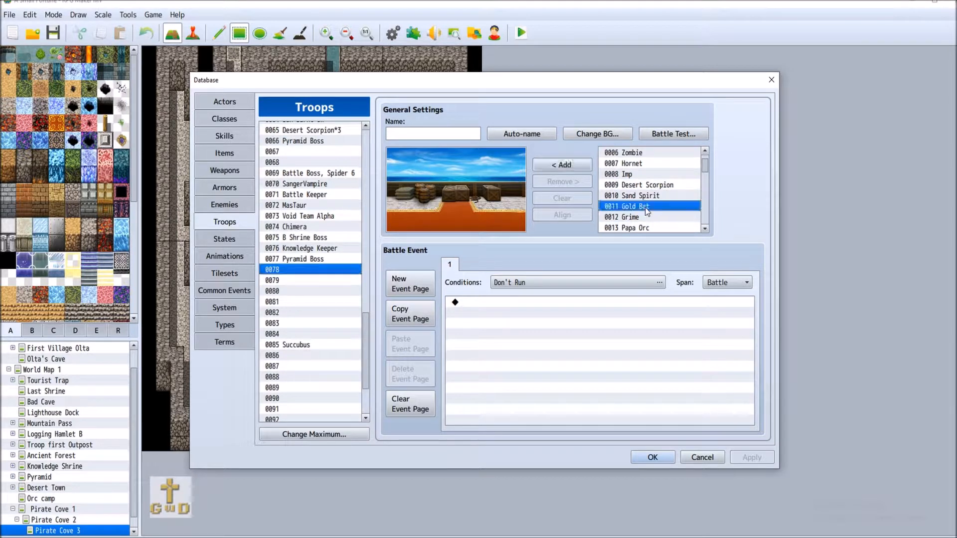
click(562, 165)
click(562, 165)
click(563, 165)
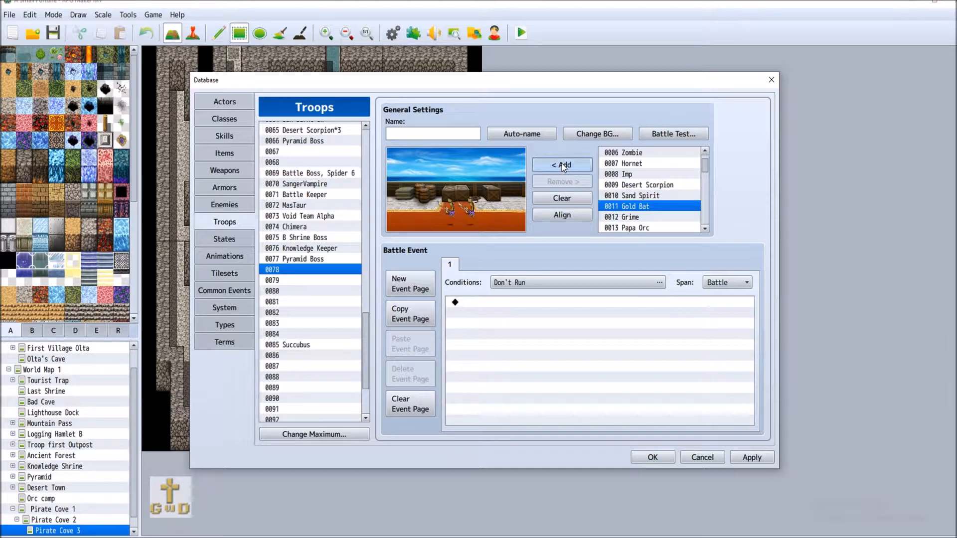
Step: Arrange the three Gold Bats in a staggered group in the upper-left of the battle scene and auto-name the troop
drag(458, 218, 403, 174)
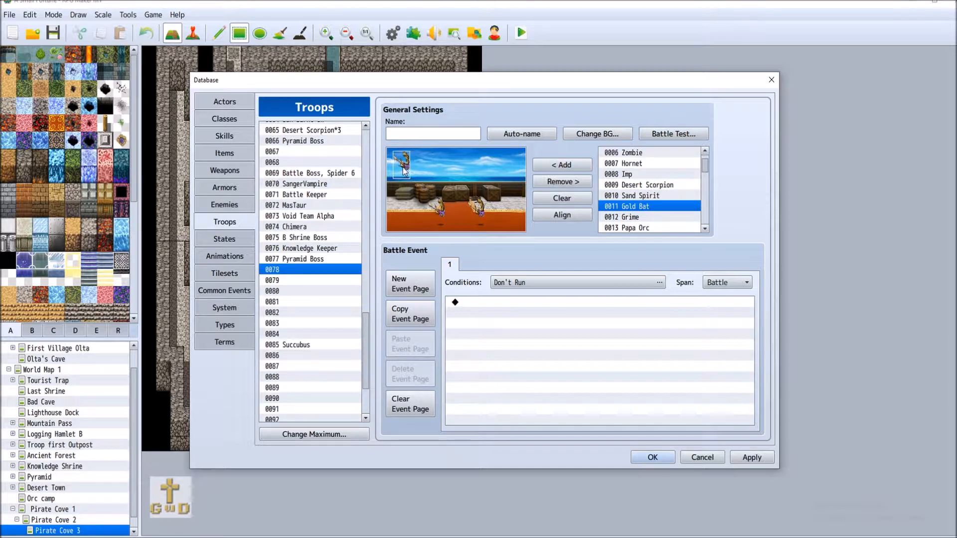
drag(439, 215, 456, 171)
drag(478, 208, 428, 173)
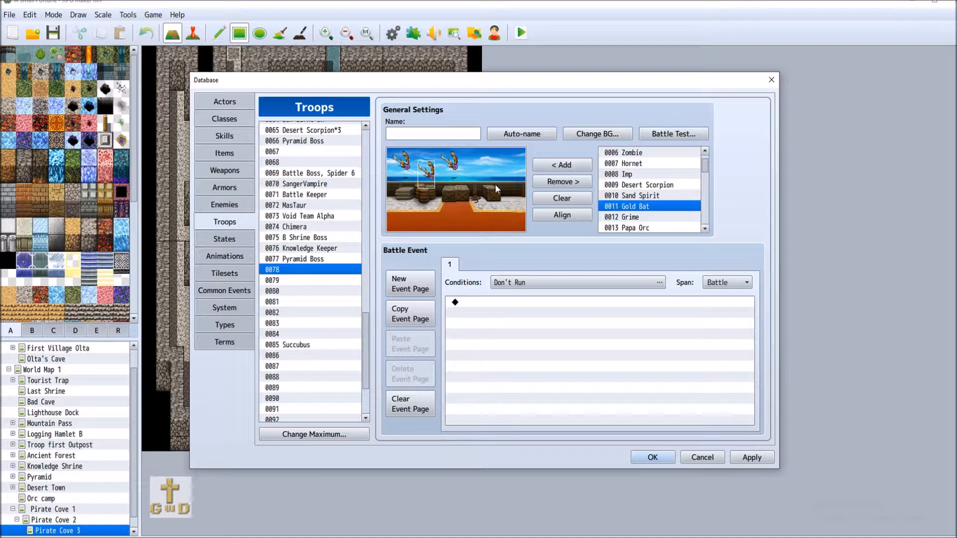
click(503, 135)
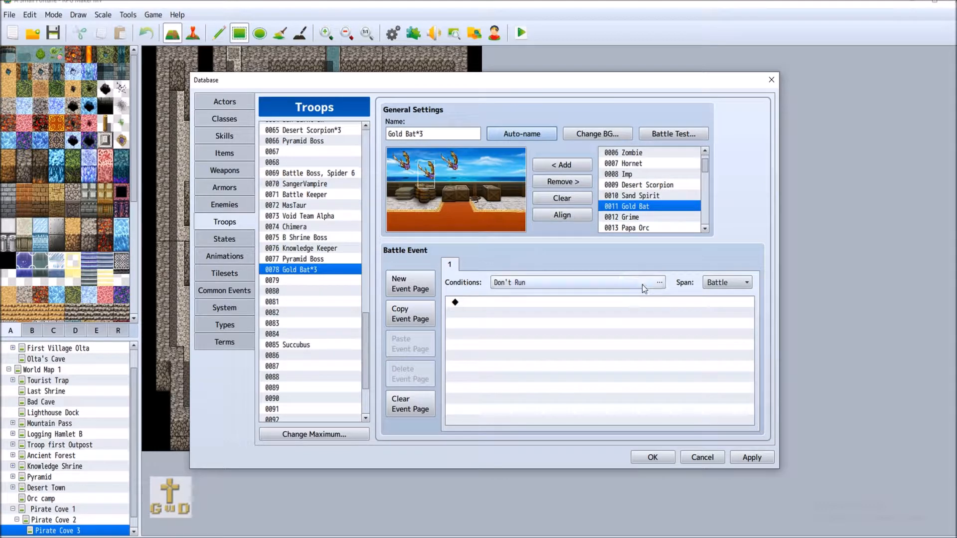
Step: Examine candidate enemies for further troops, including Grime, Sea Cow, Ghul, Blood Hornet, Blood Claw and Sahuagin
click(224, 204)
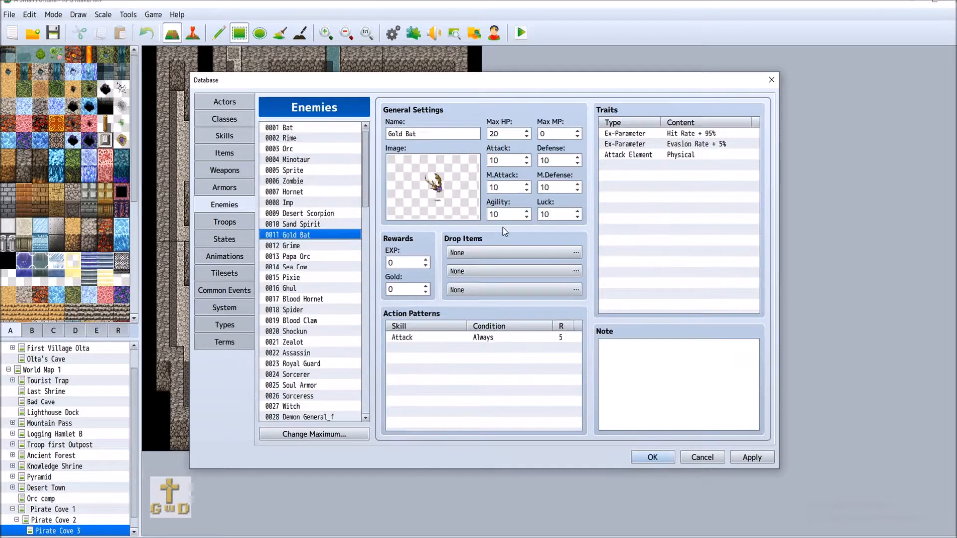
click(304, 246)
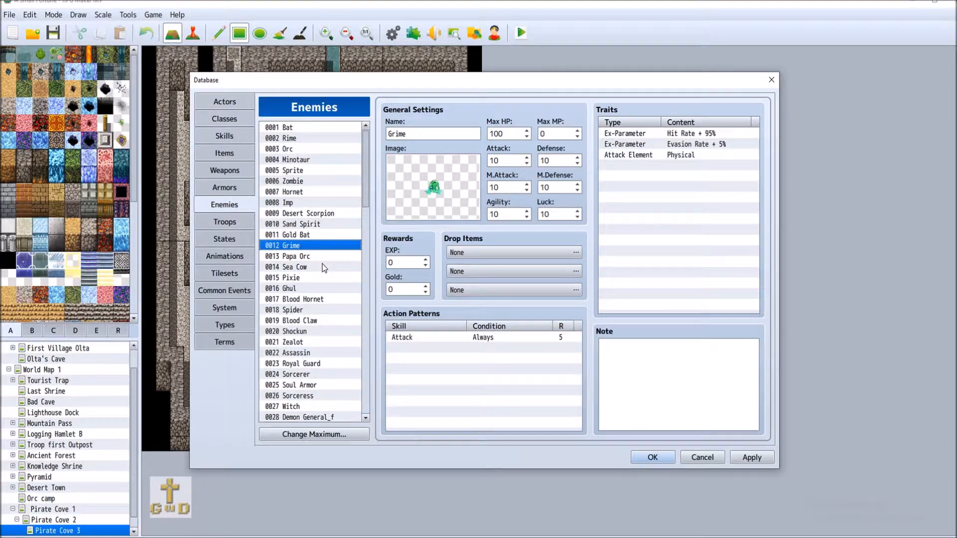
click(323, 266)
right_click(323, 267)
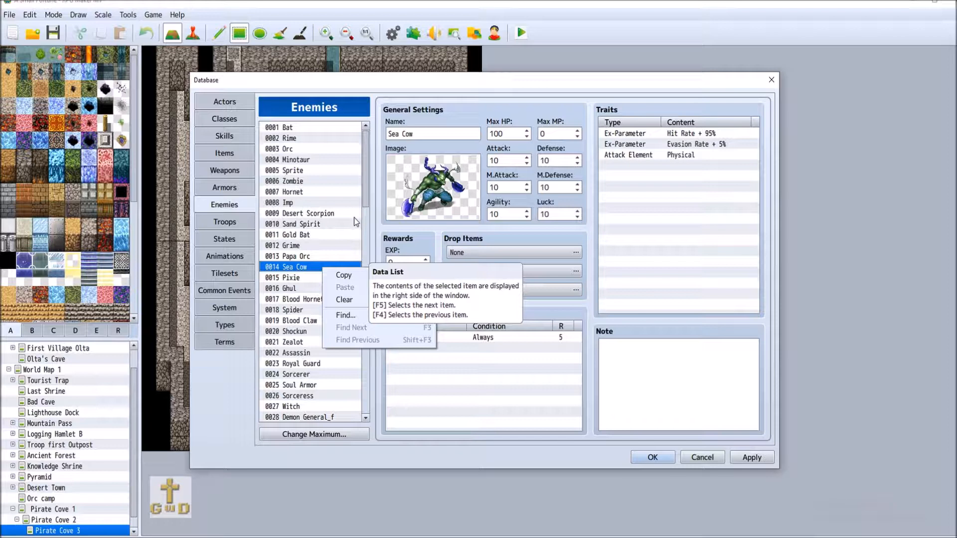
click(305, 289)
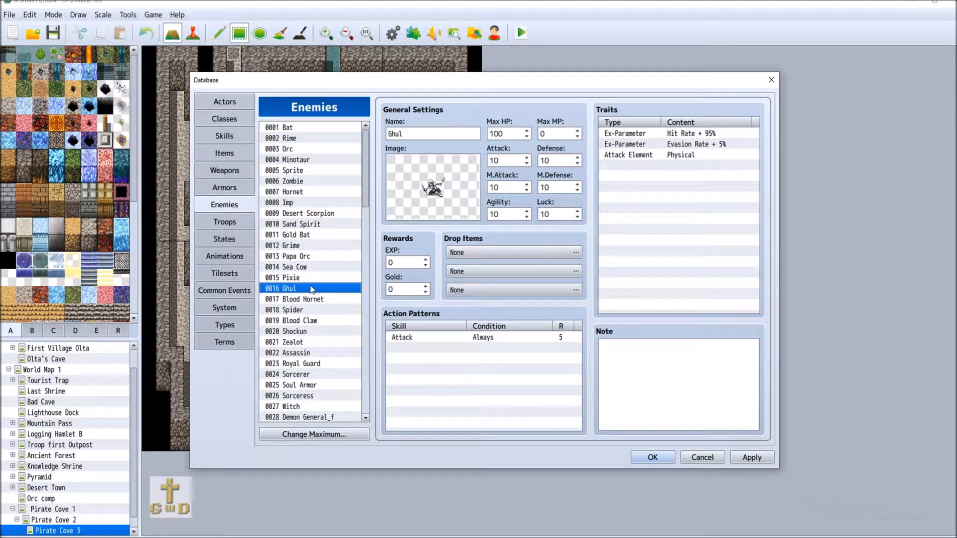
click(324, 299)
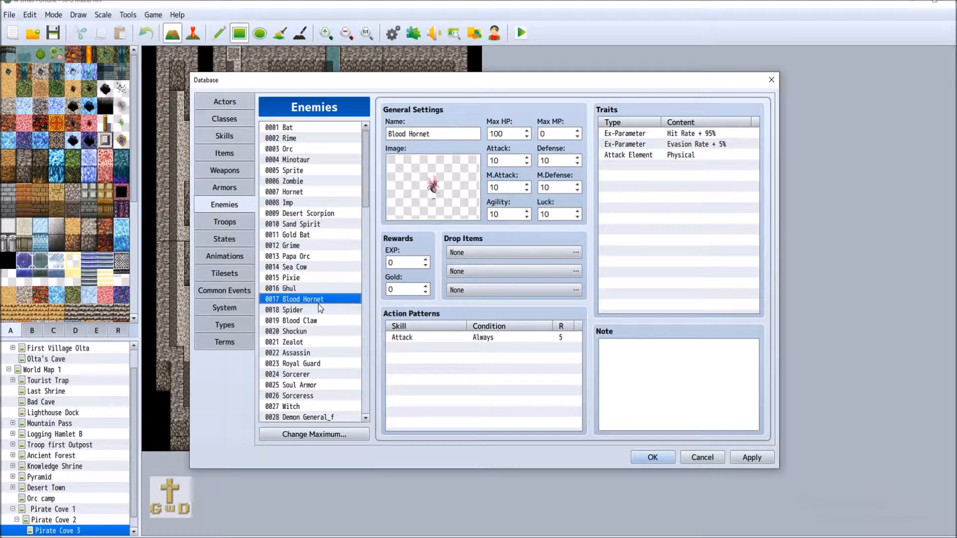
click(321, 321)
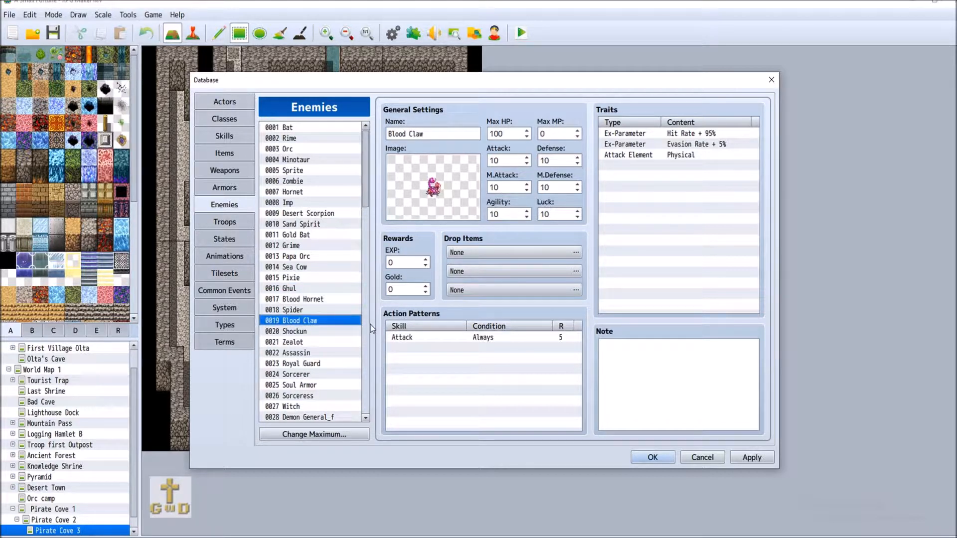
scroll(323, 349, down, 2)
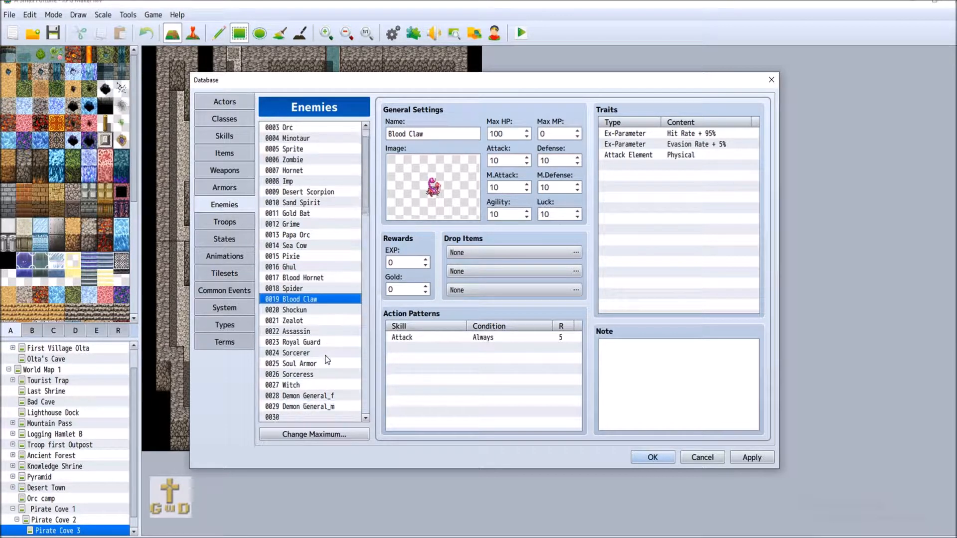
scroll(325, 357, down, 2)
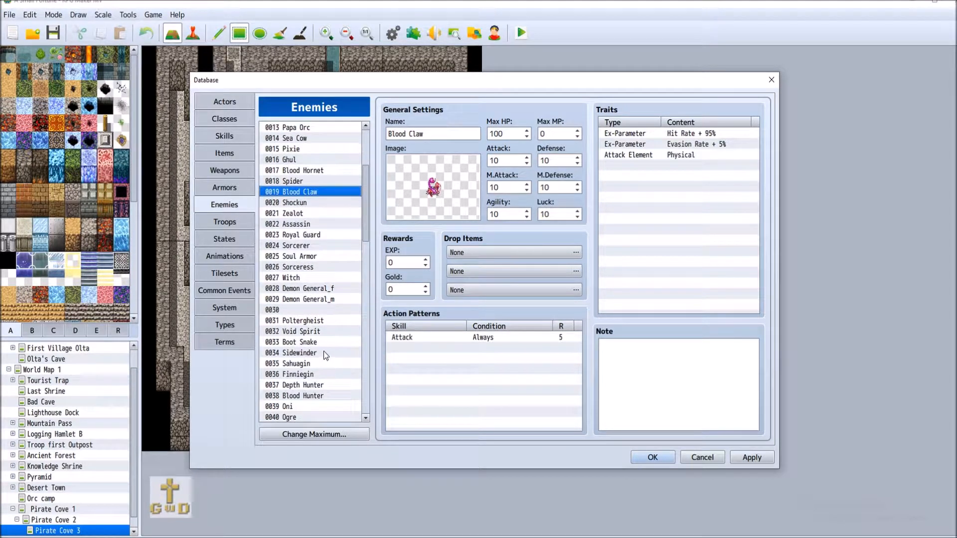
click(319, 364)
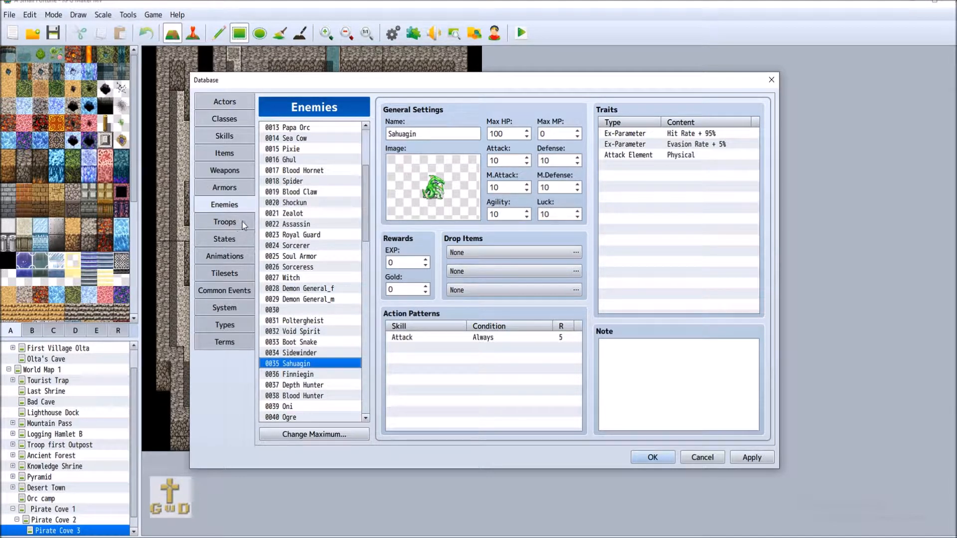
Step: Examine the Sahuagin, Finniegin and Depth Hunter enemies as candidates for the next troops
scroll(318, 380, down, 3)
scroll(319, 380, down, 1)
click(326, 277)
click(328, 269)
click(330, 287)
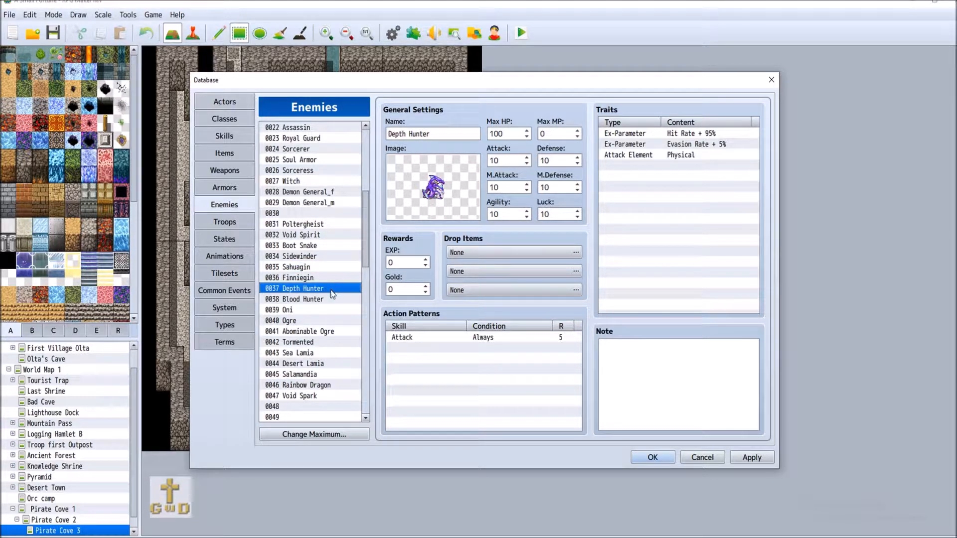
click(330, 268)
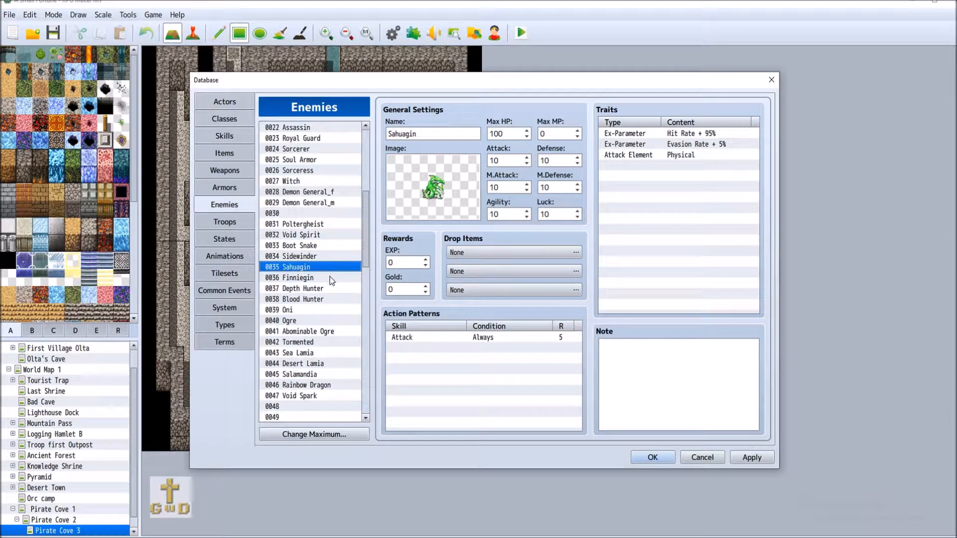
click(330, 278)
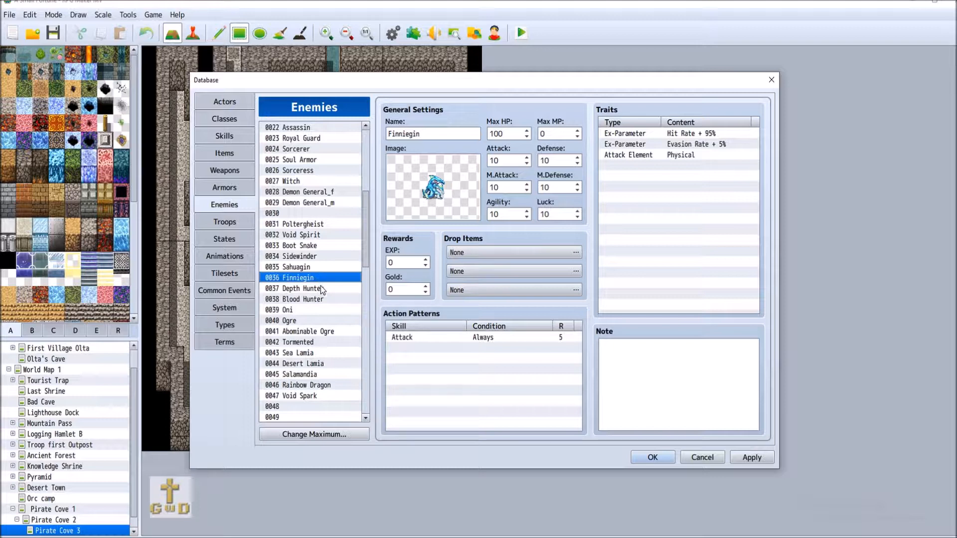
click(329, 268)
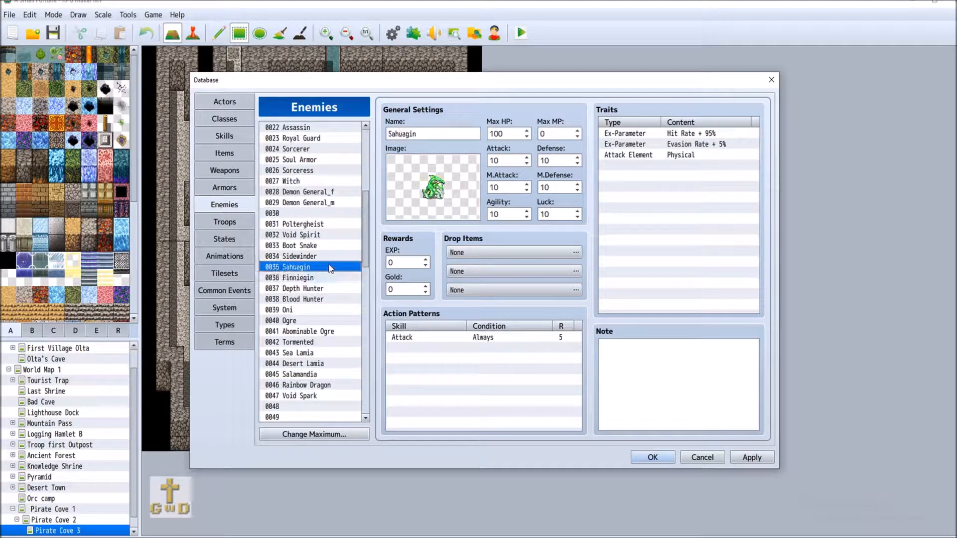
click(322, 279)
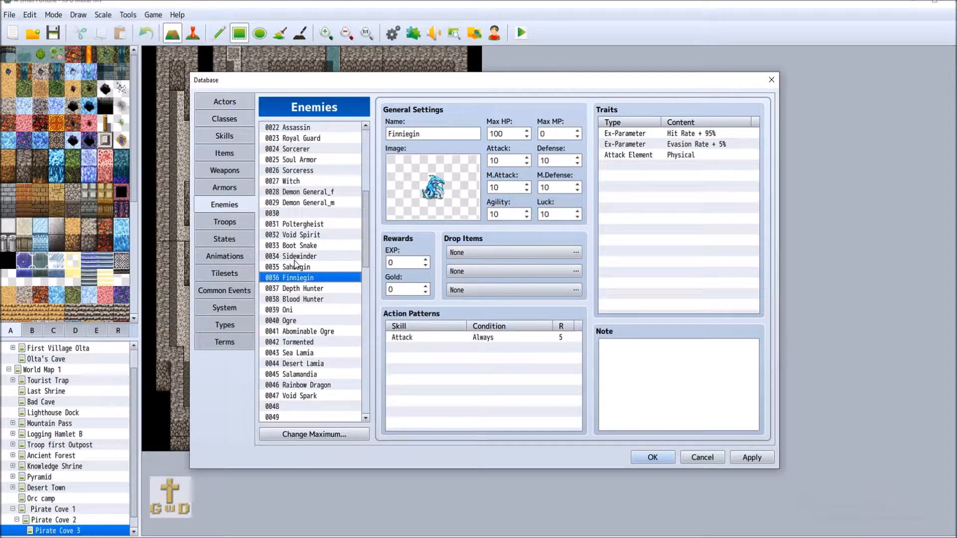
Step: Add two Sahuagins to the empty troop slot 0079
click(225, 221)
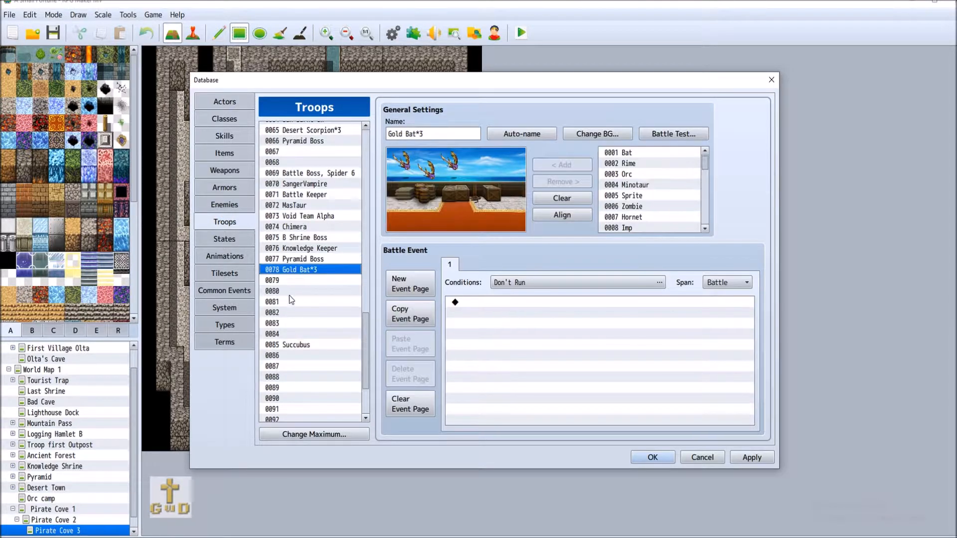
click(288, 280)
drag(706, 164, 710, 188)
click(627, 182)
click(563, 165)
click(563, 165)
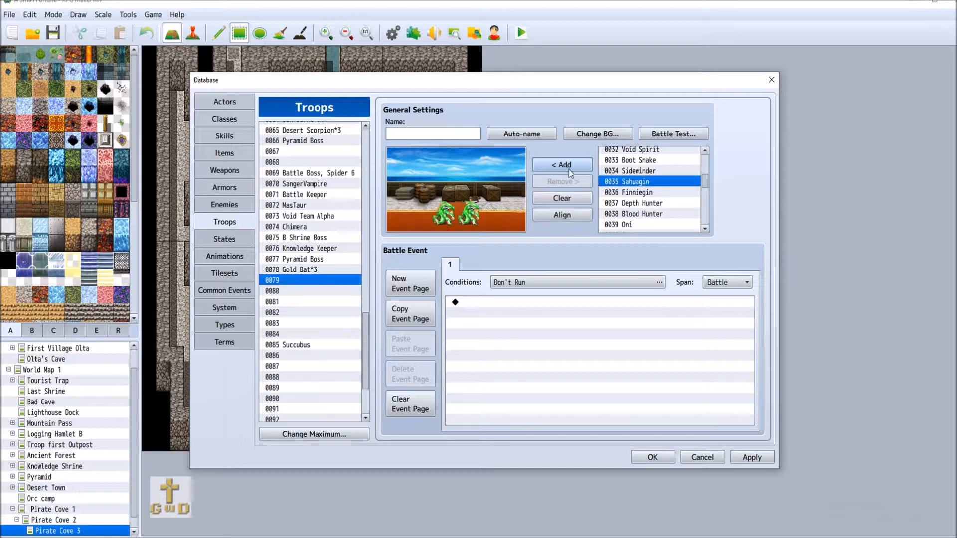
Step: Add a Finniegin to troop 0079, stagger the three enemies on the left of the battle scene and auto-name the troop
click(629, 192)
click(564, 165)
drag(472, 209, 454, 200)
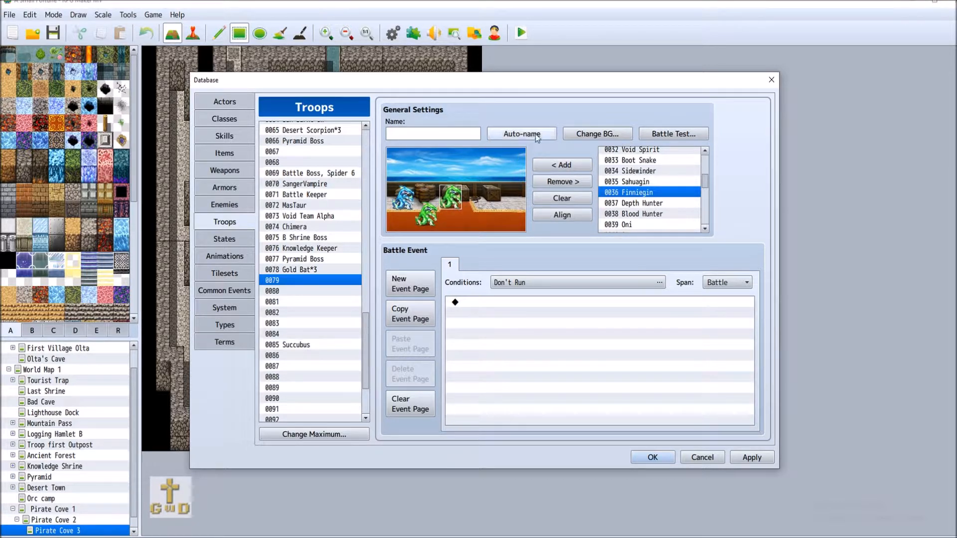
click(506, 135)
Step: Fill troop slot 0080 with three Sahuagins arranged in a triangle at the lower-left of the battle scene and auto-name it
click(300, 292)
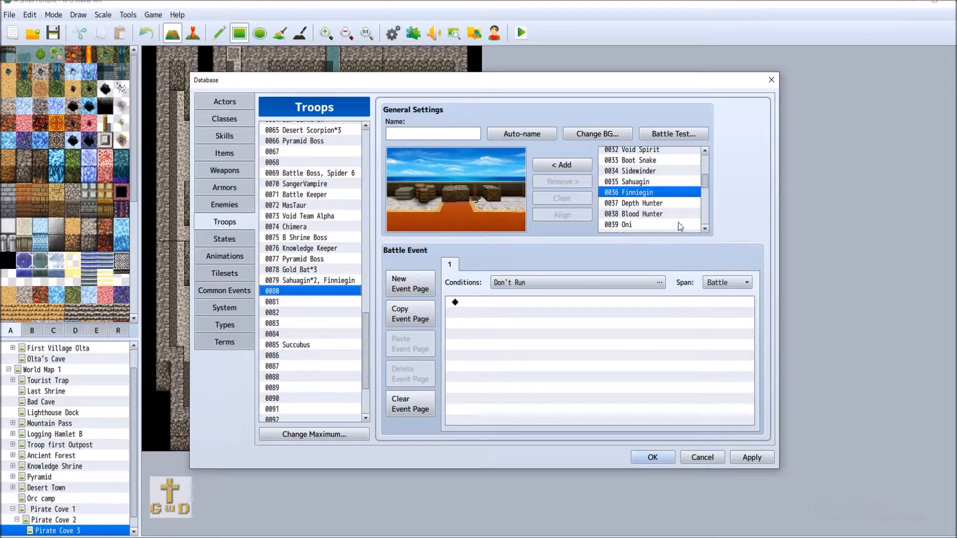
click(629, 181)
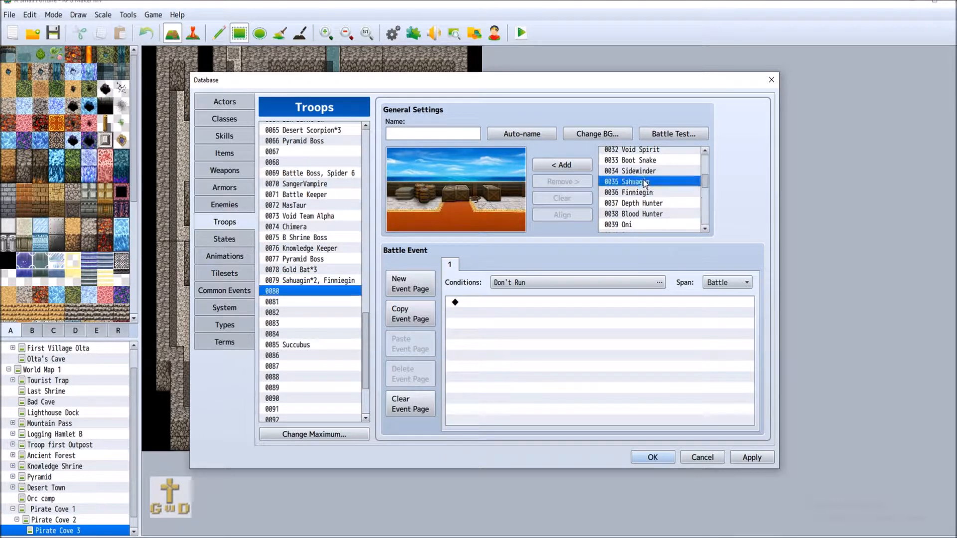
triple_click(563, 165)
mouse_move(430, 218)
mouse_down()
mouse_move(404, 220)
mouse_move(455, 218)
mouse_move(439, 223)
mouse_move(430, 198)
mouse_move(444, 214)
mouse_move(460, 205)
mouse_move(476, 223)
mouse_move(430, 225)
mouse_up()
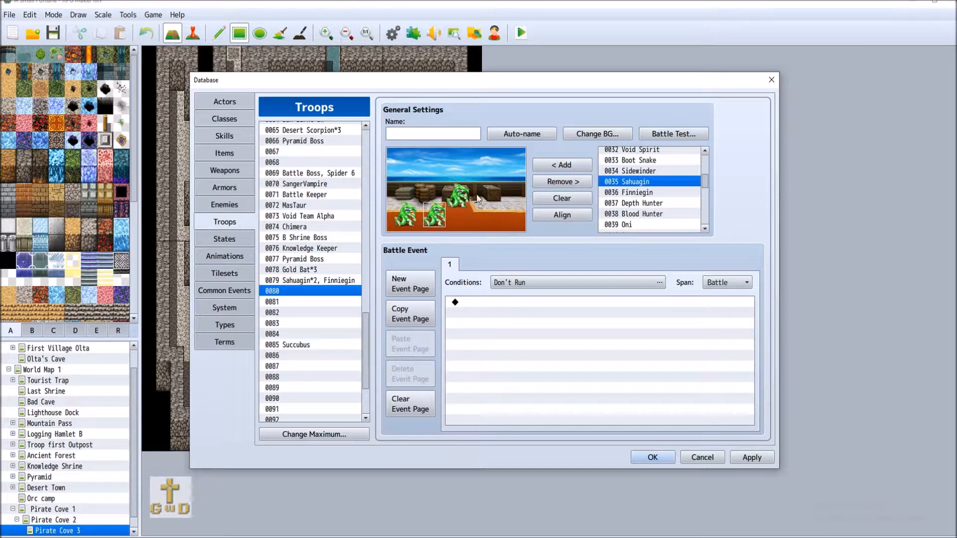
drag(457, 198, 422, 200)
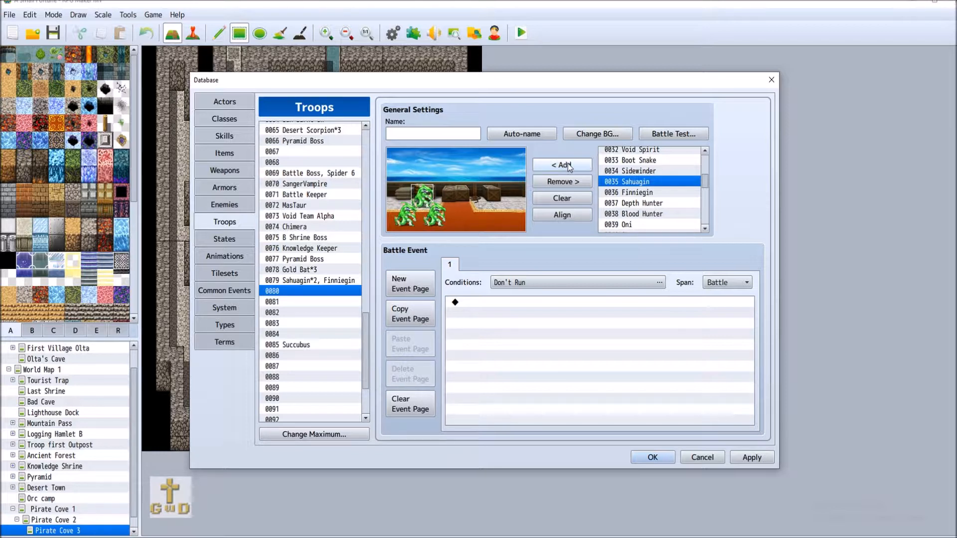
click(500, 134)
Step: Add one Finniegin to the empty troop slot 0081
click(316, 300)
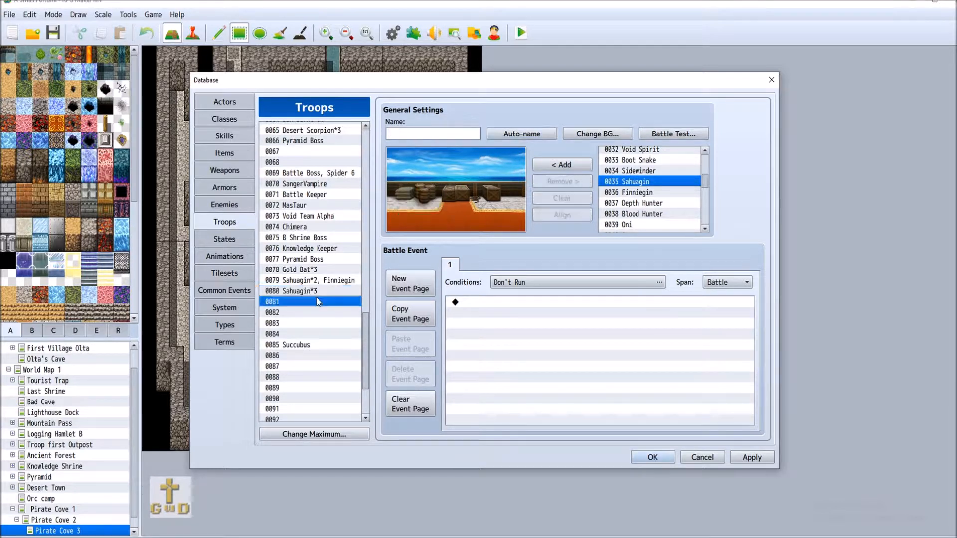
click(645, 193)
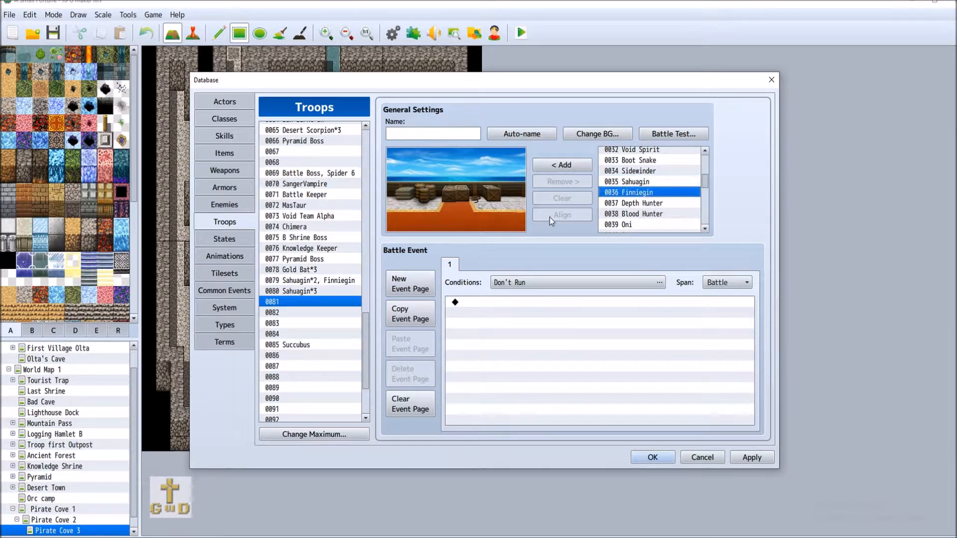
click(562, 166)
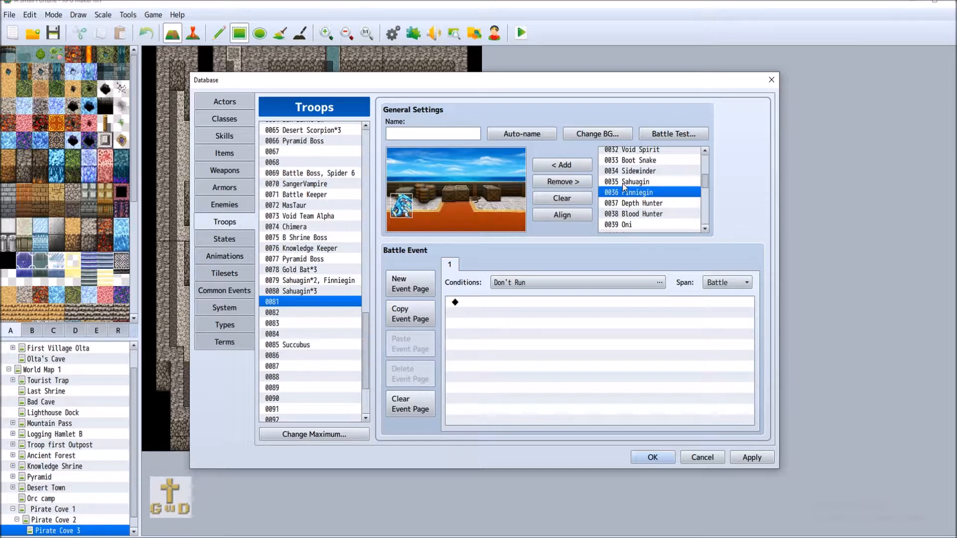
Step: Add two Gold Bats to troop 0081 and place them side by side in the sky above the Finniegin
scroll(647, 188, up, 3)
scroll(648, 192, up, 5)
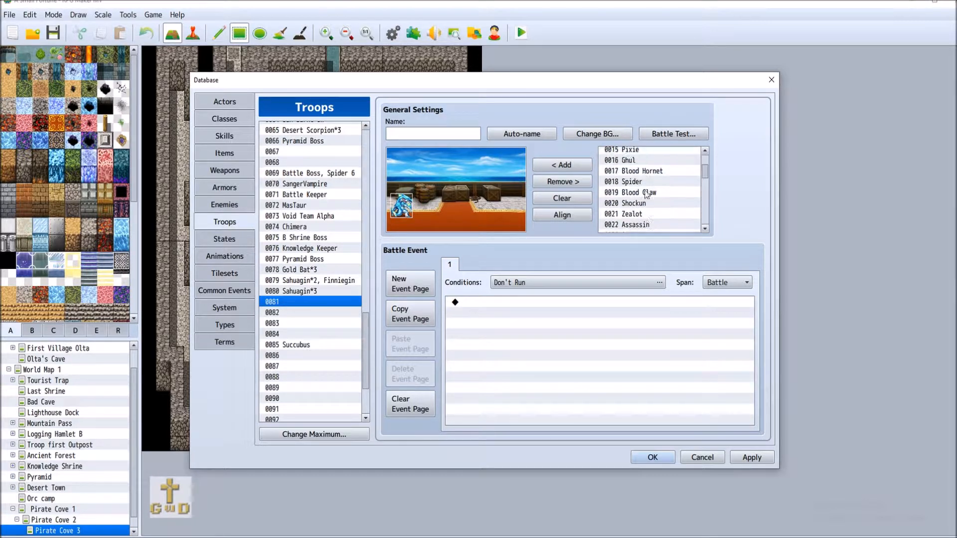
scroll(647, 194, up, 2)
click(648, 171)
click(562, 165)
drag(402, 202, 439, 164)
click(405, 212)
drag(405, 212, 454, 162)
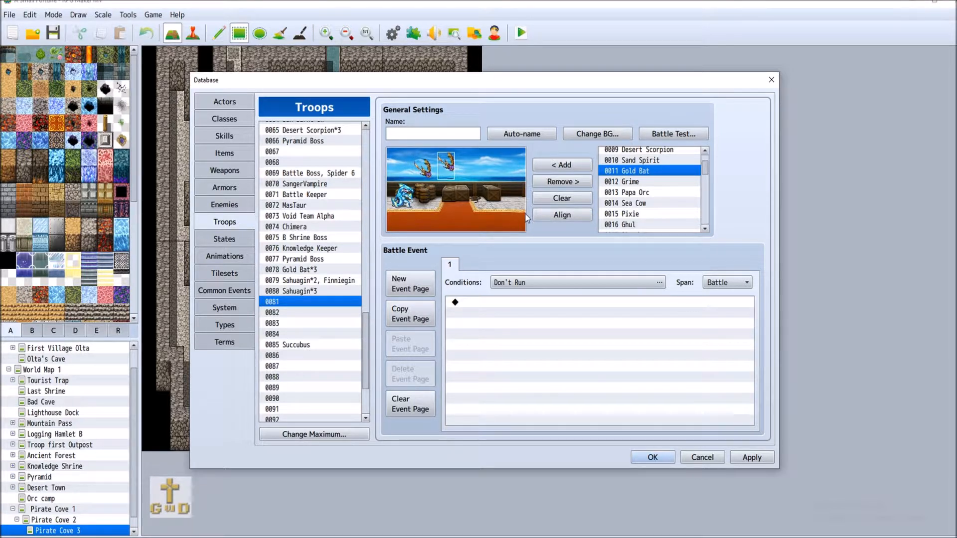
Step: Add a Sahuagin to troop 0081, place it in front of the Finniegin and auto-name the troop
scroll(662, 187, down, 3)
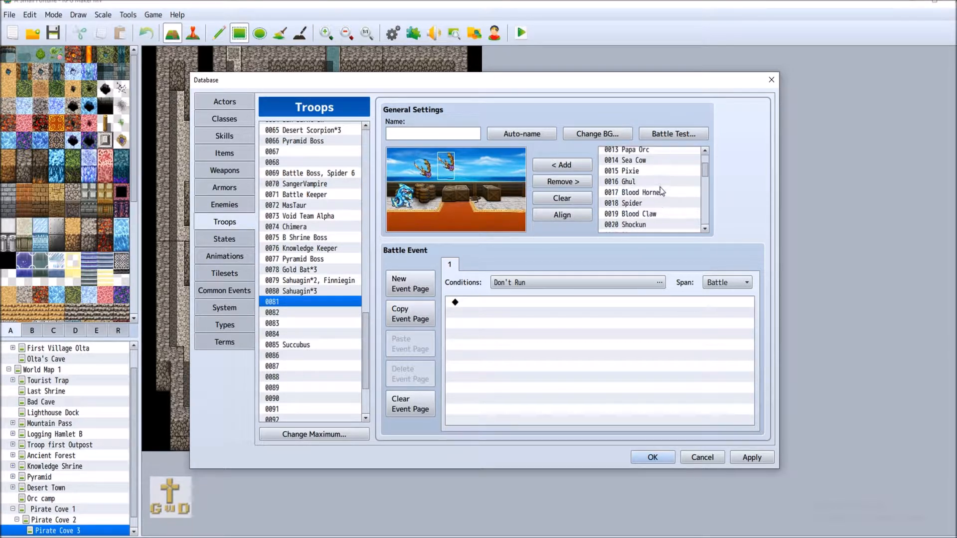
scroll(659, 192, down, 4)
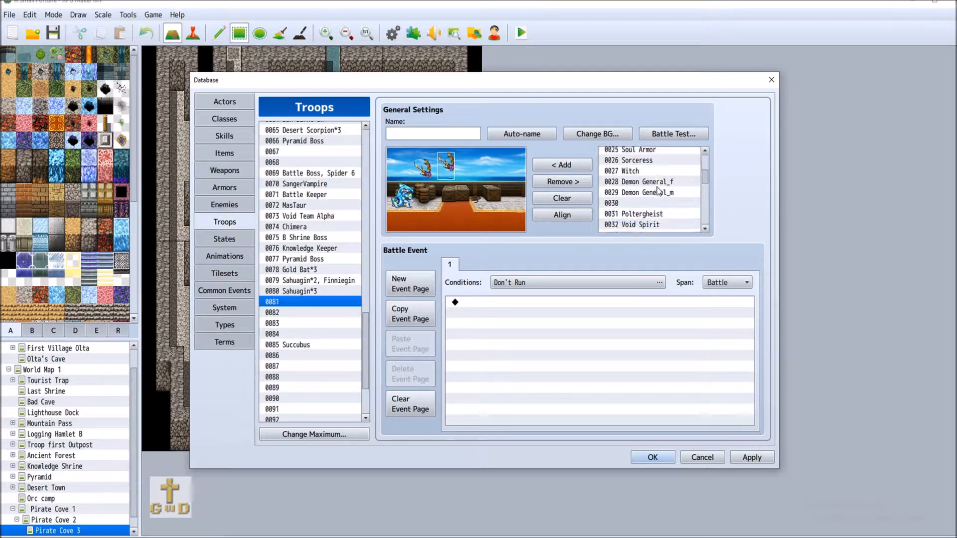
click(658, 192)
click(555, 167)
drag(455, 211, 429, 213)
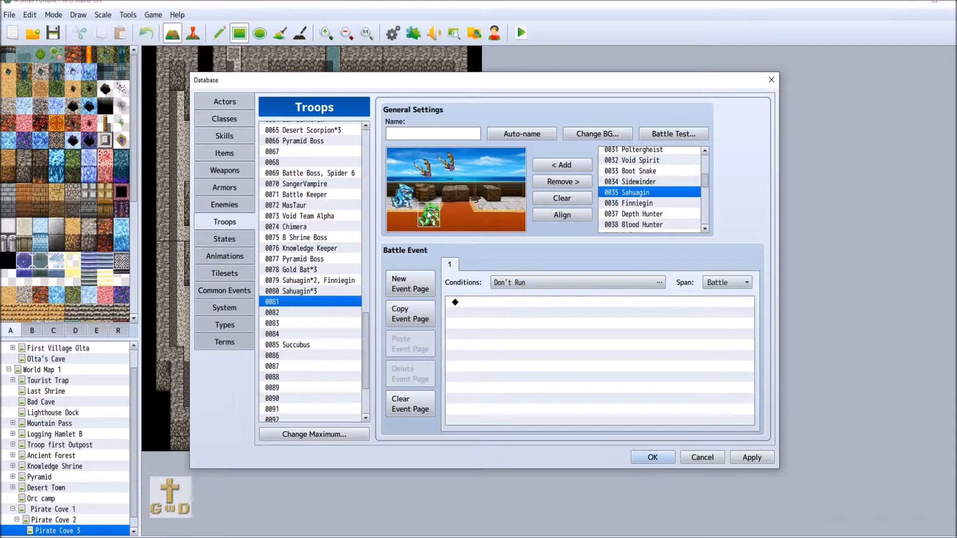
click(522, 134)
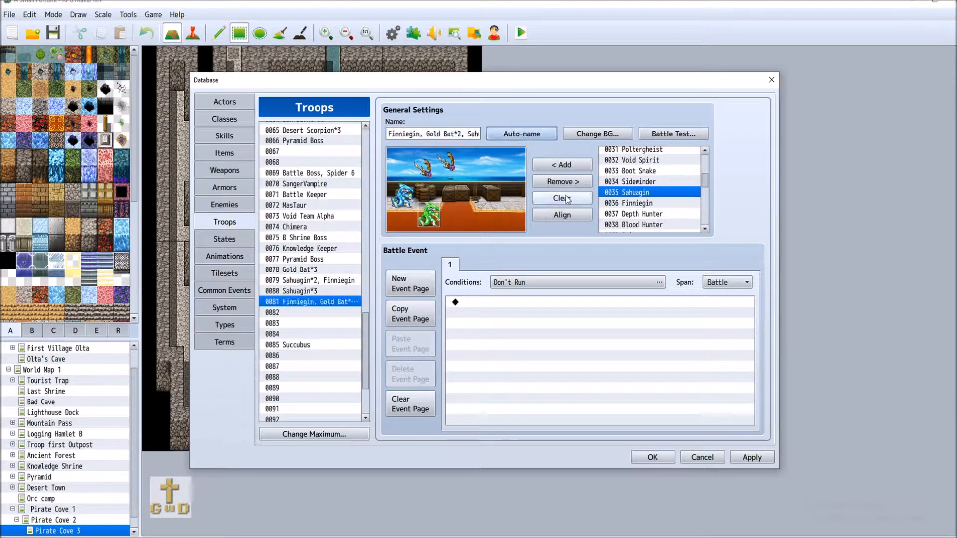
Step: Examine further candidate enemies for troop 0082, including Sea Lamia, Cinder, Flurry, Flime and Rat
click(312, 311)
click(240, 201)
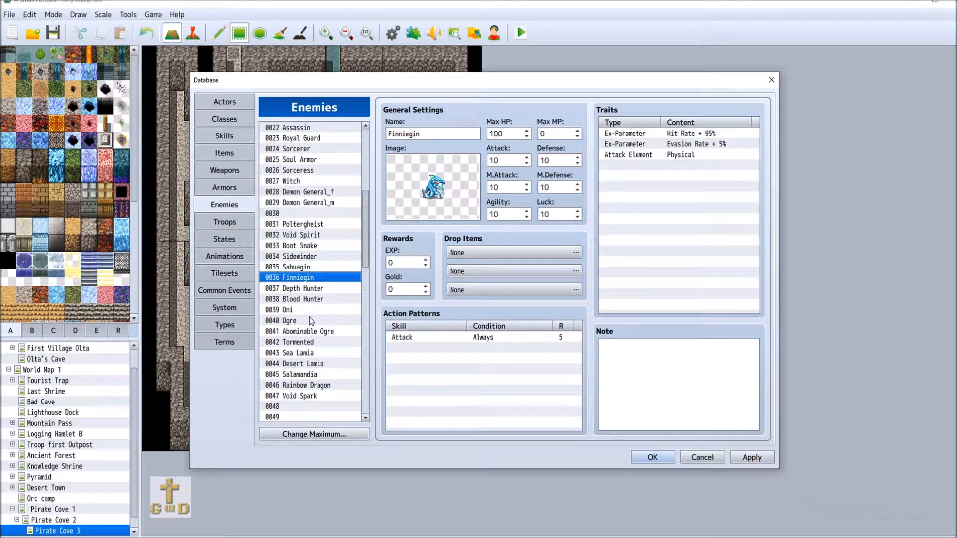
scroll(310, 317, down, 2)
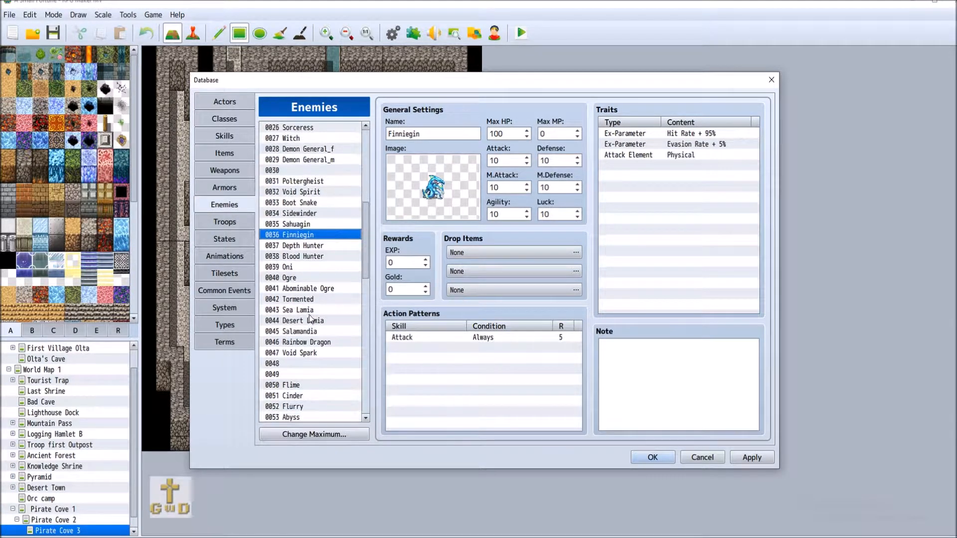
right_click(350, 305)
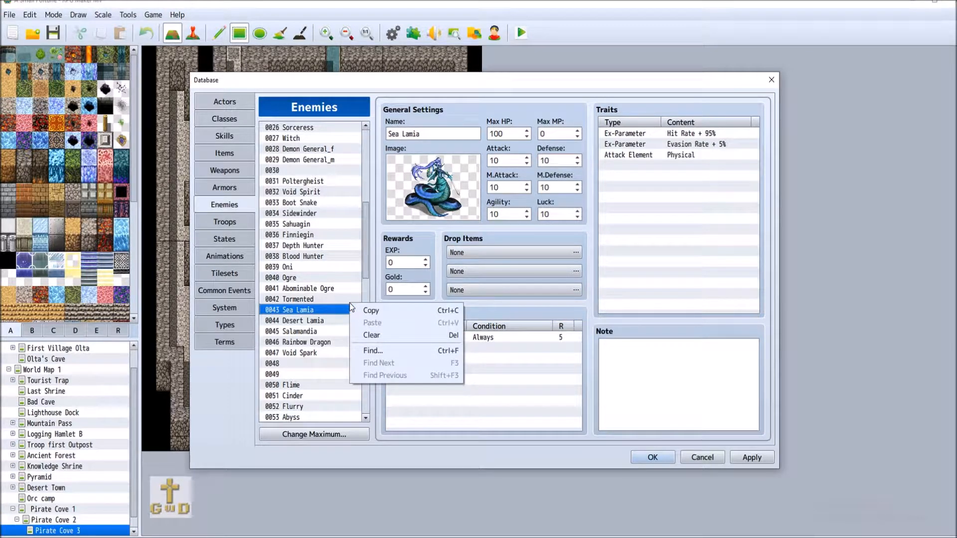
scroll(303, 347, down, 2)
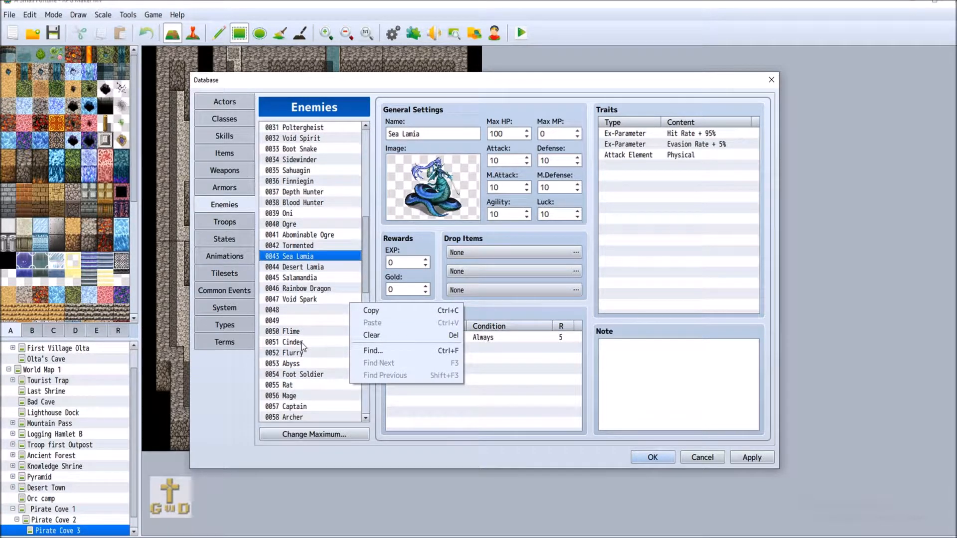
click(323, 342)
click(319, 352)
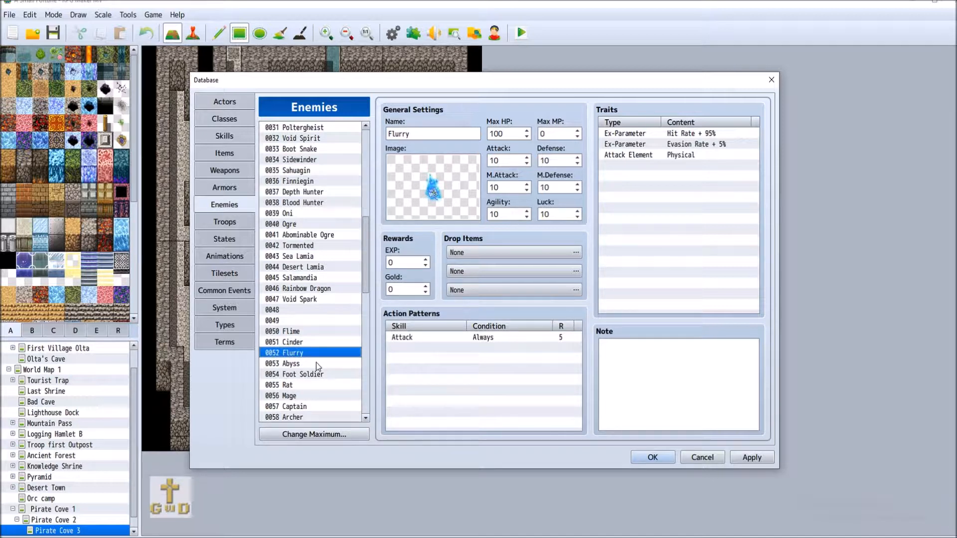
click(316, 363)
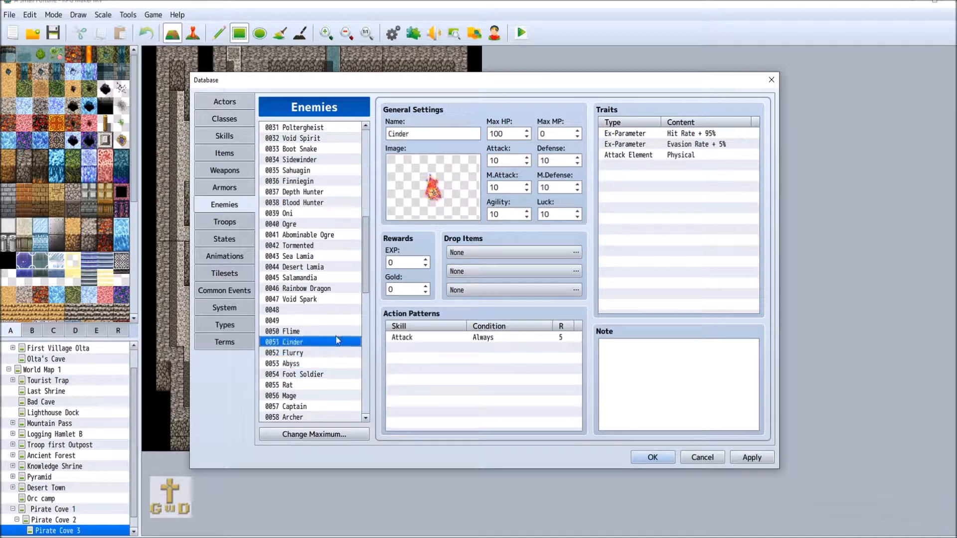
click(311, 331)
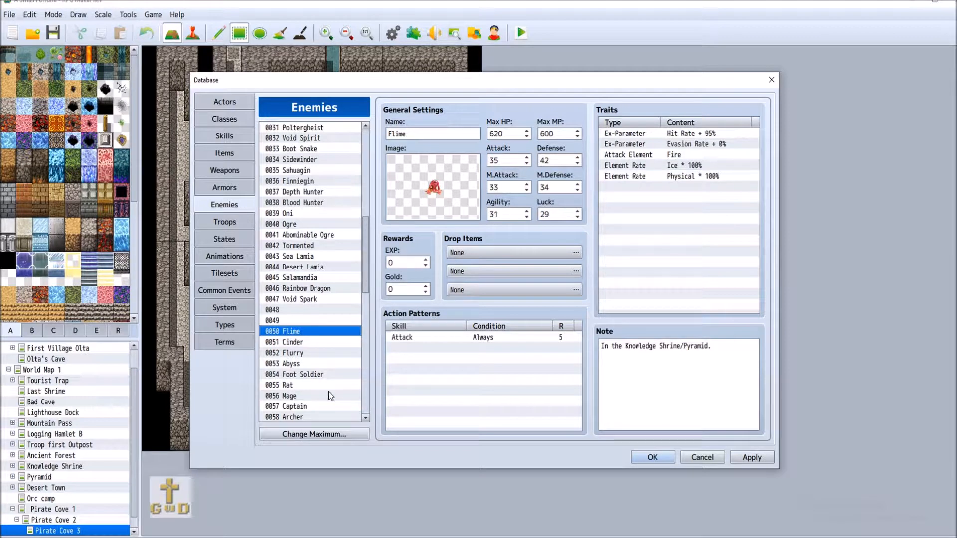
scroll(329, 393, down, 2)
click(311, 331)
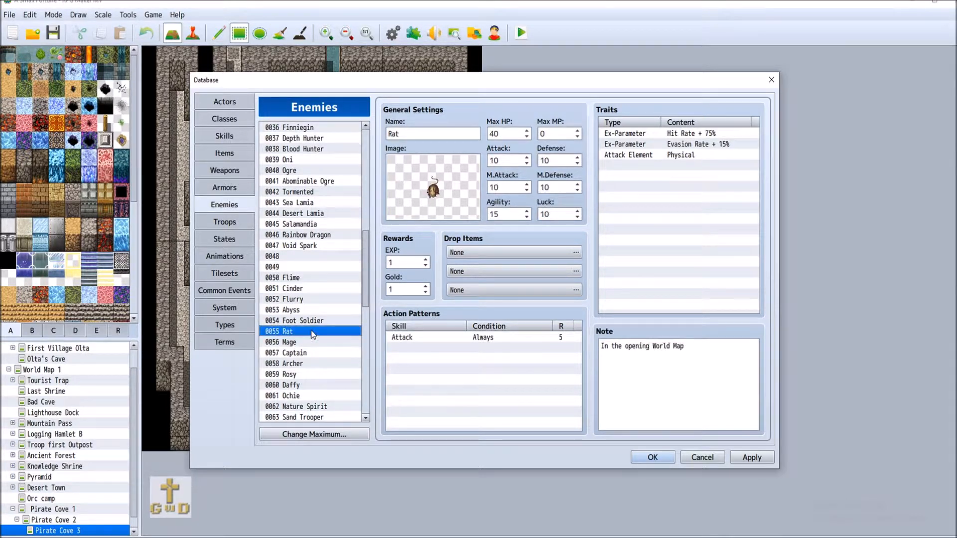
scroll(335, 344, down, 1)
scroll(337, 346, up, 1)
Step: Select the Rat battler image for the empty enemy slot 0048
click(311, 255)
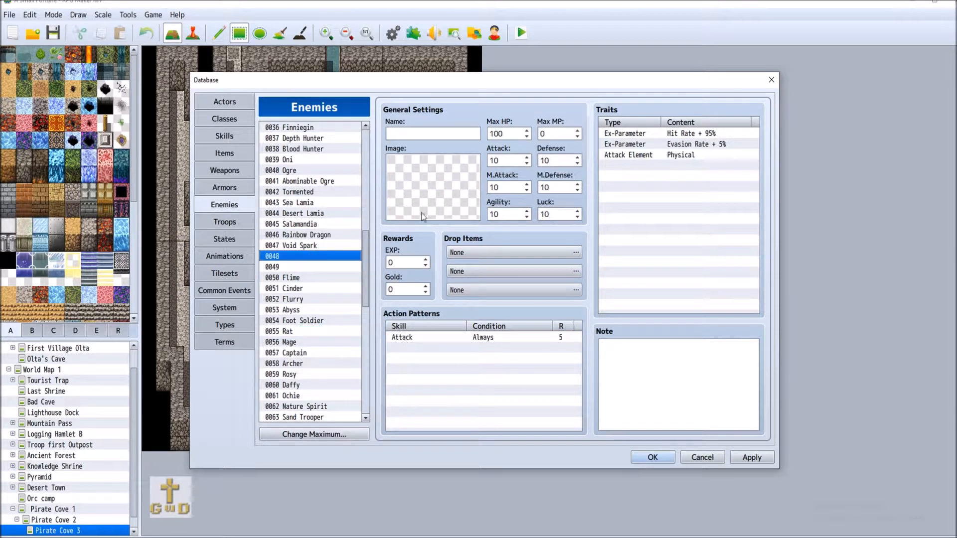
double_click(439, 186)
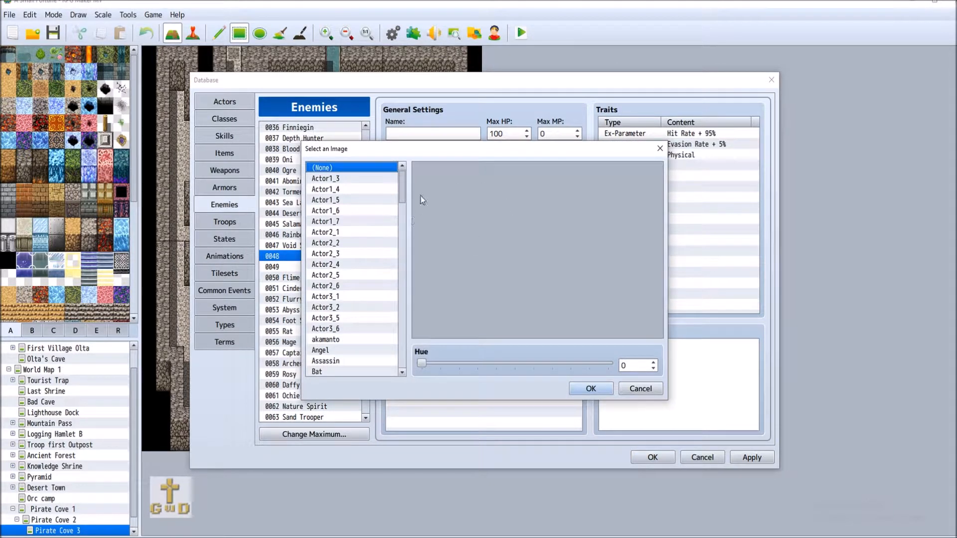
drag(403, 185, 402, 206)
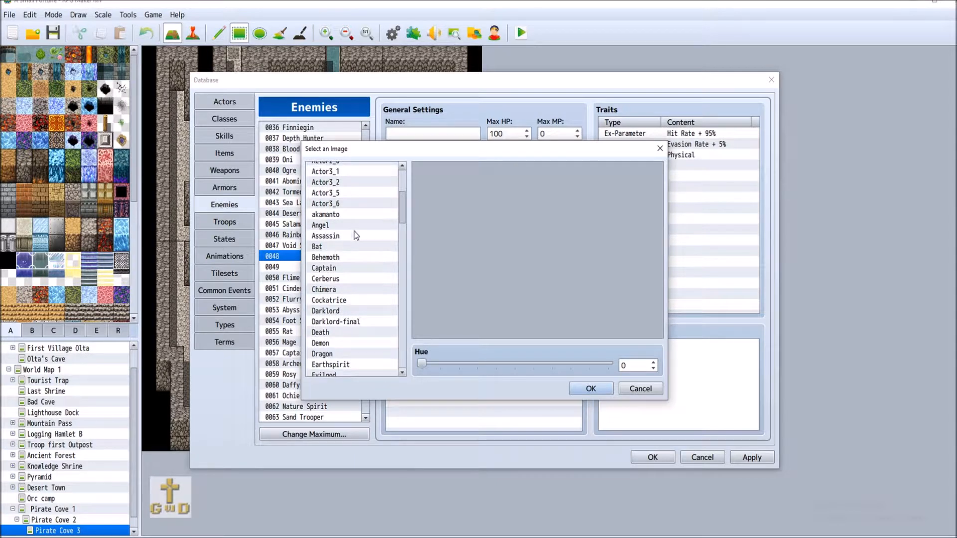
scroll(349, 280, down, 6)
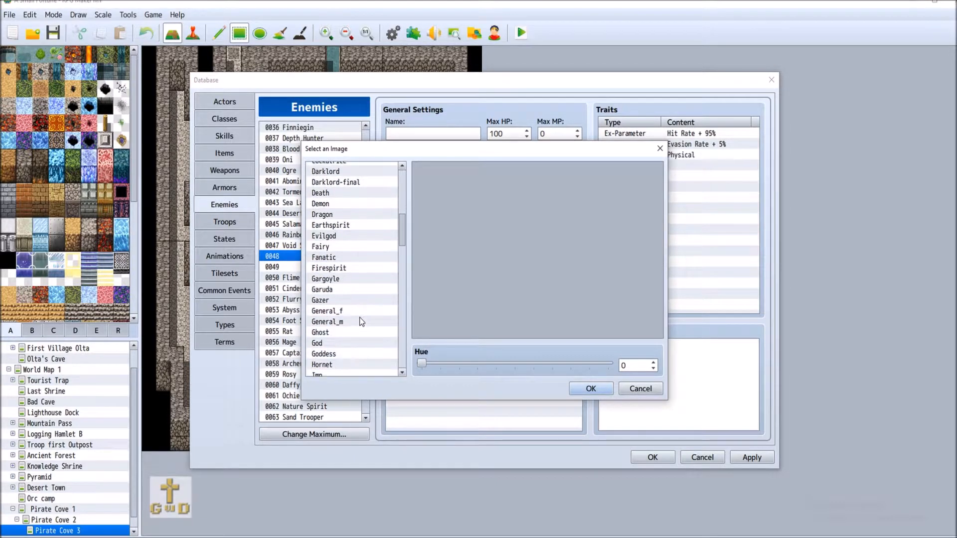
scroll(360, 315, down, 4)
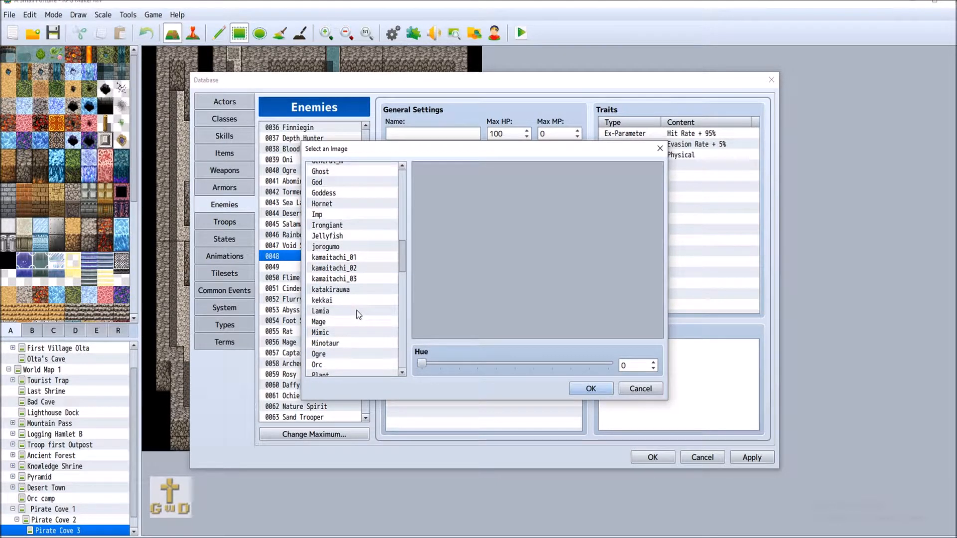
scroll(357, 310, down, 2)
click(357, 301)
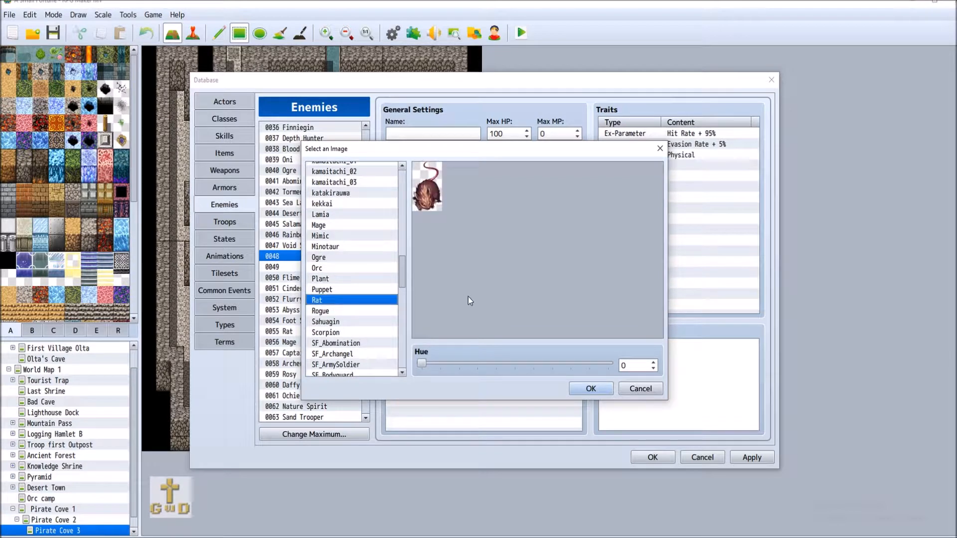
Step: Set the Rat image's hue to 256 and confirm it for enemy 0048
drag(421, 364, 535, 364)
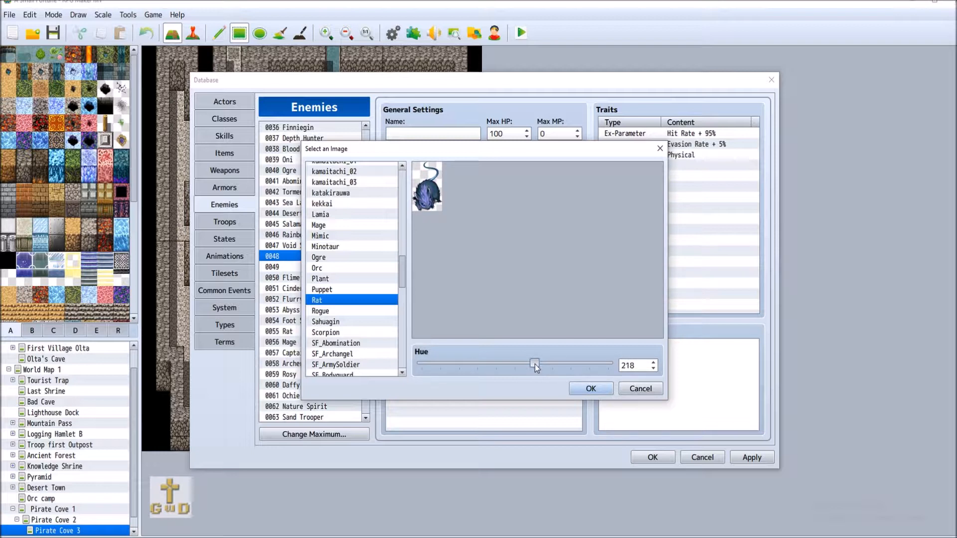
drag(534, 364, 569, 368)
drag(556, 363, 554, 365)
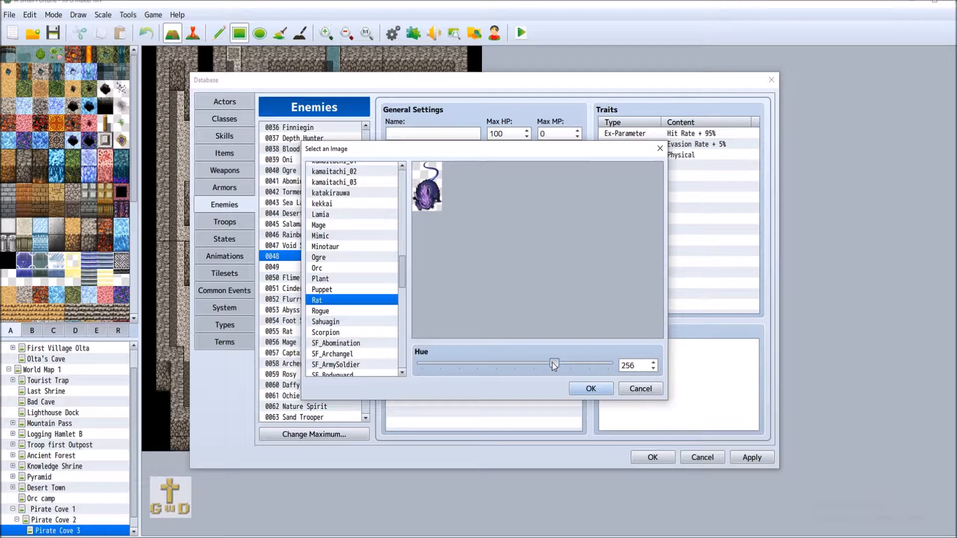
click(590, 388)
Step: Name enemy 0048 Cave Rat and apply the database changes
click(441, 133)
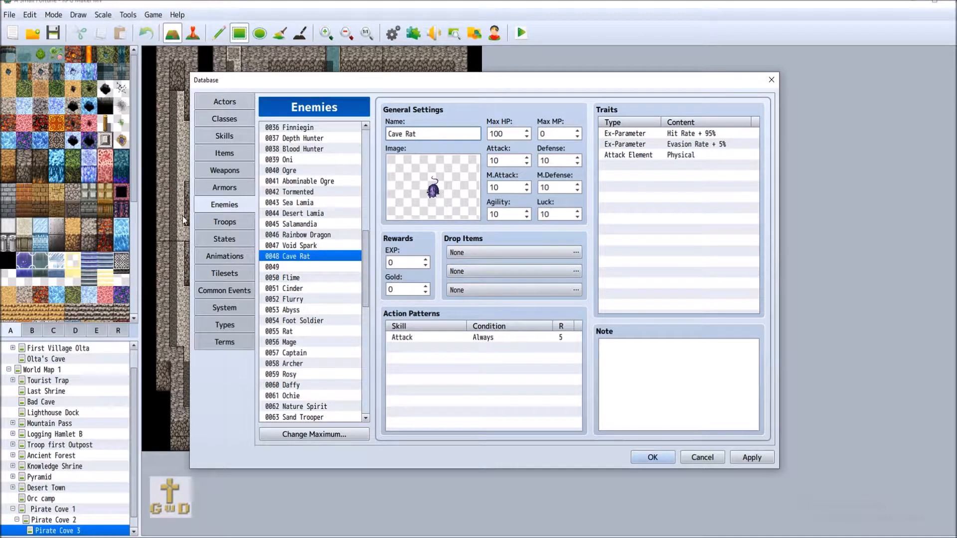
click(224, 222)
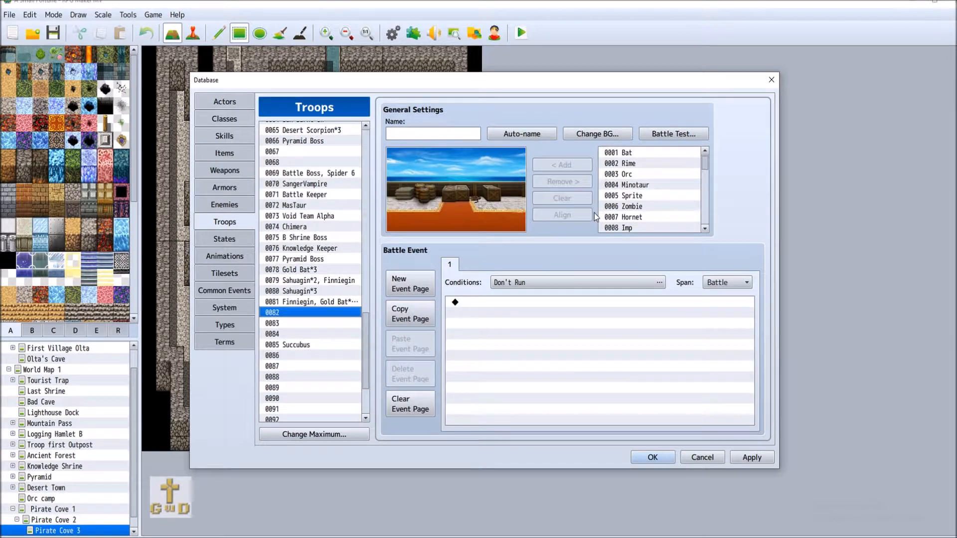
click(226, 205)
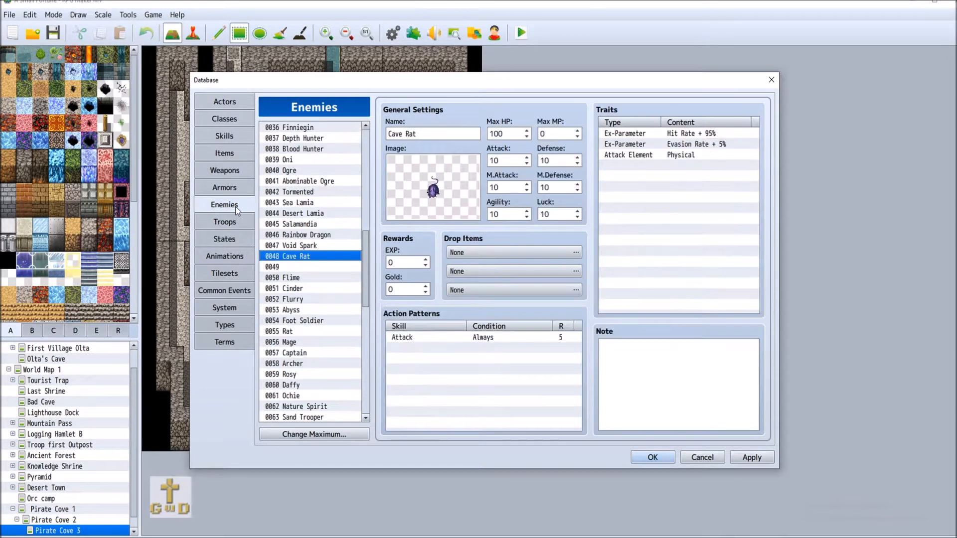
click(752, 457)
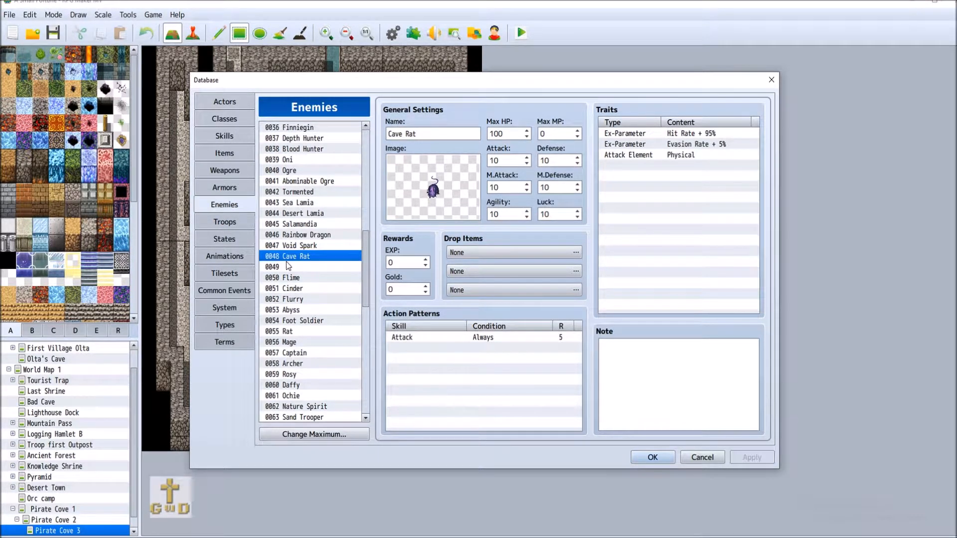
Step: Add three Cave Rats to the empty troop slot 0082
click(238, 221)
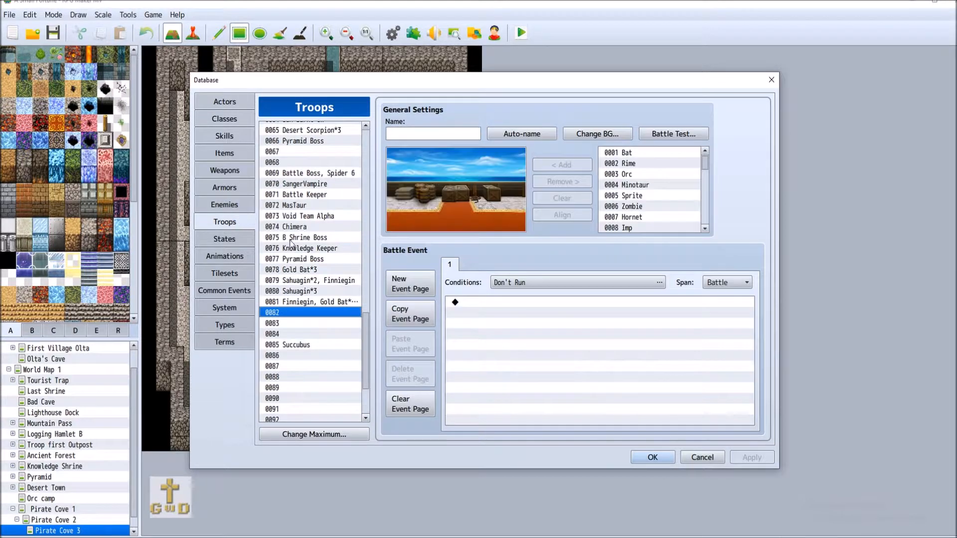
drag(705, 163, 705, 187)
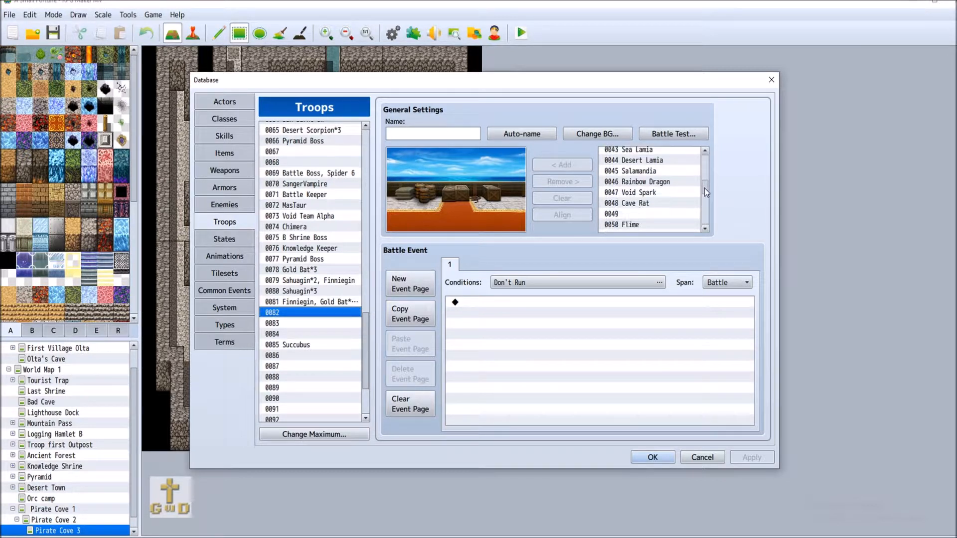
click(653, 203)
click(563, 167)
click(562, 165)
click(562, 165)
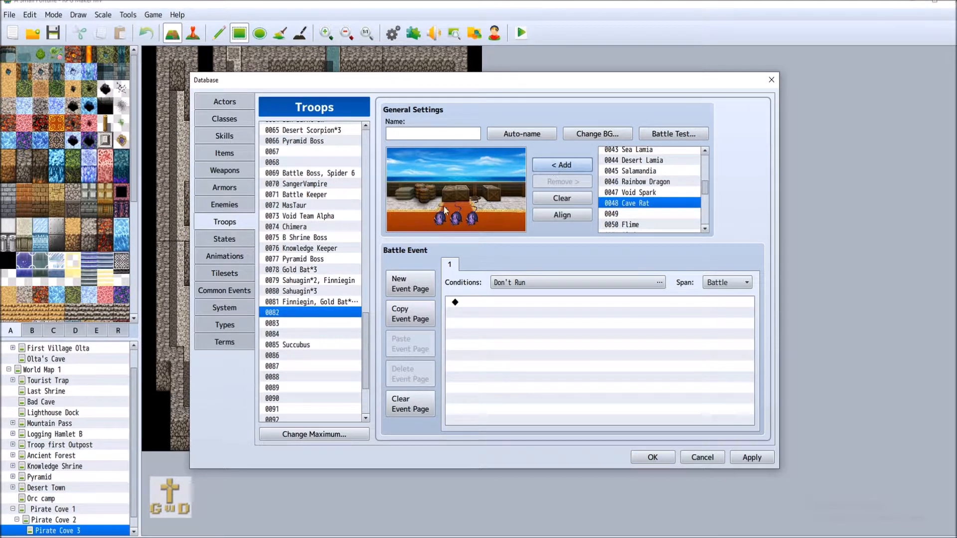
Step: Add a fourth Cave Rat to troop 0082 and arrange the rats in two staggered rows
drag(442, 215, 401, 205)
drag(458, 220, 449, 200)
click(562, 164)
right_click(449, 201)
click(502, 177)
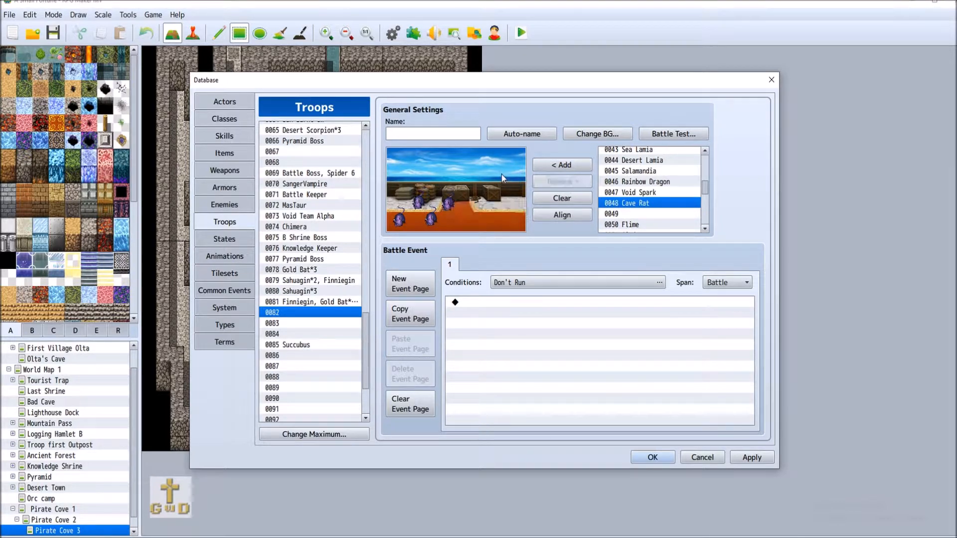
Step: Try a fifth Cave Rat in troop 0082, remove it again and auto-name the troop
click(557, 168)
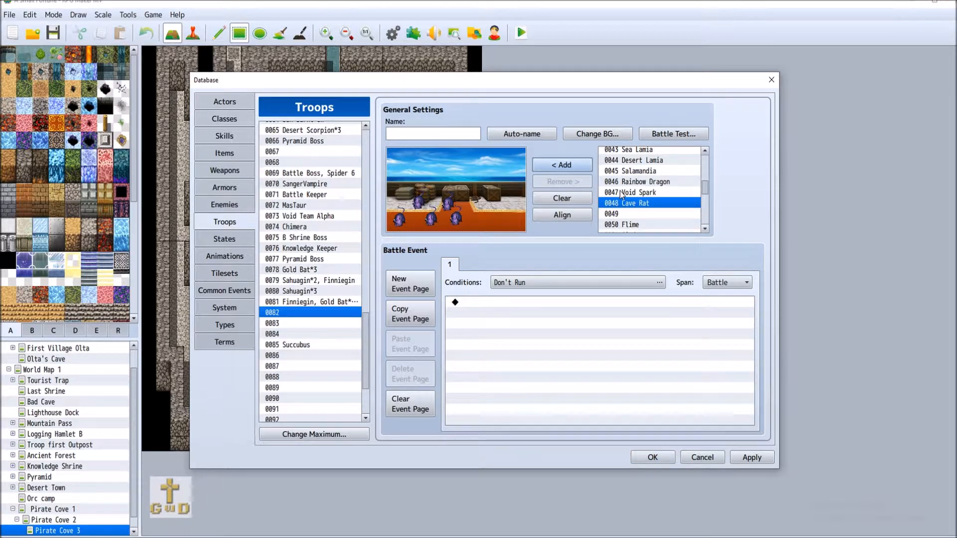
click(461, 214)
click(588, 184)
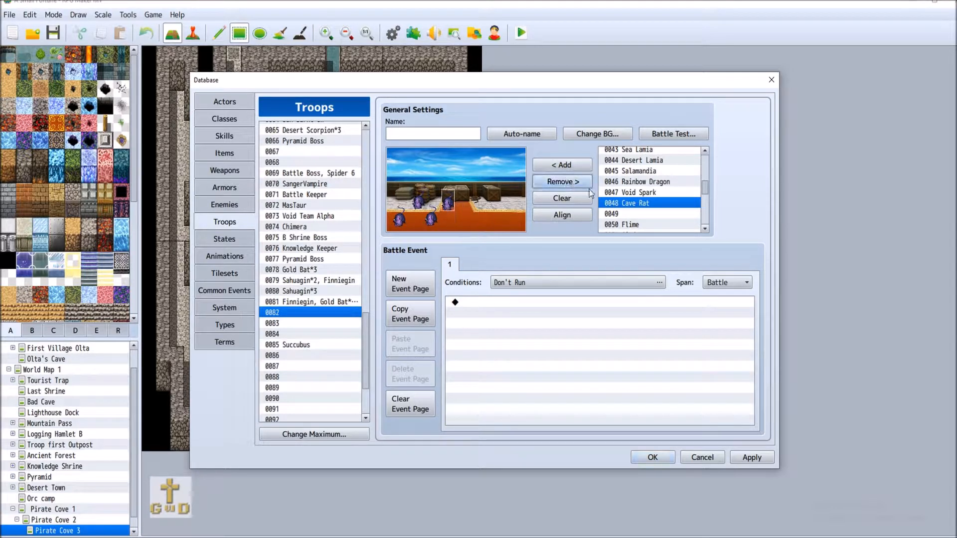
click(522, 133)
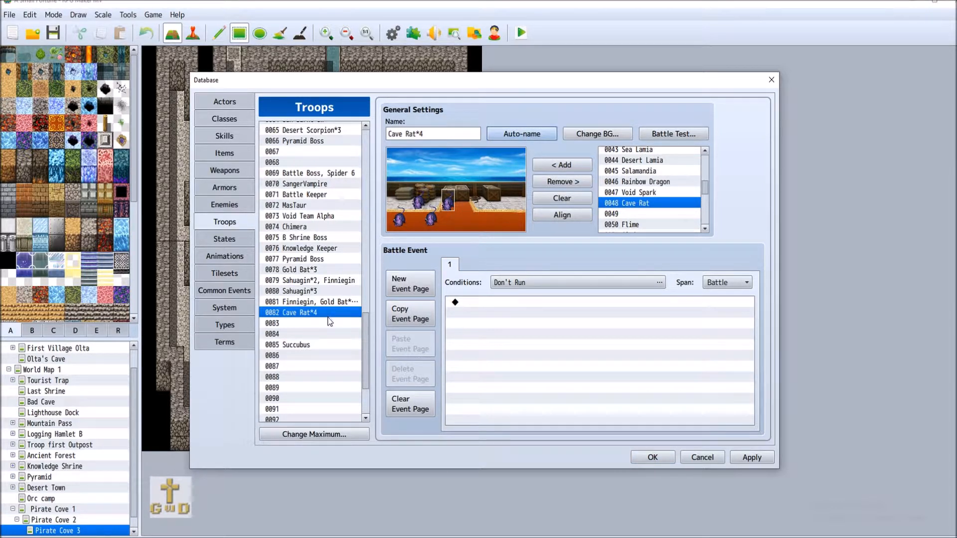
Step: Add two Cave Rats to the empty troop 0083 and place one diagonally behind the other
click(328, 322)
double_click(562, 165)
drag(457, 212, 408, 229)
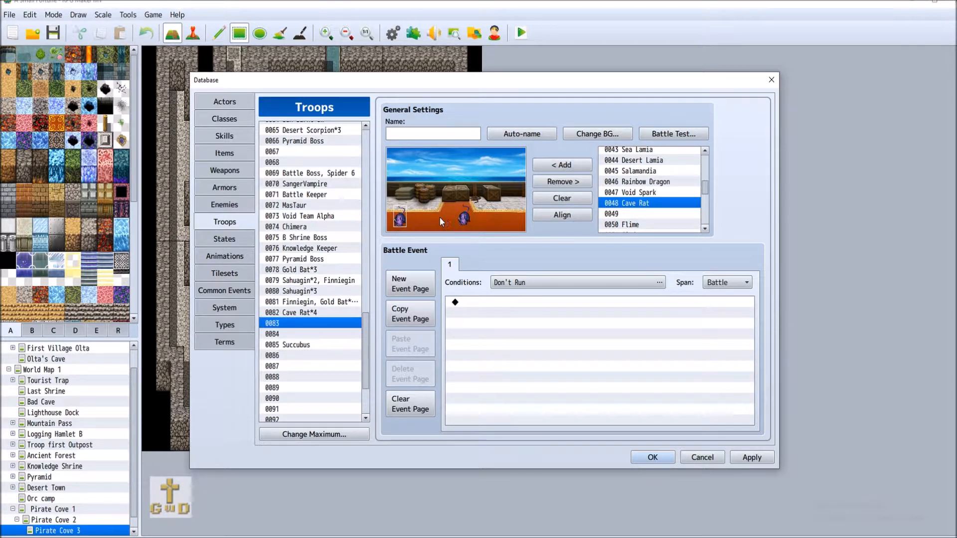
drag(464, 218, 421, 198)
Step: Add two Gold Bats to troop 0083, place them in the sky above the Cave Rats and auto-name the troop
scroll(637, 197, up, 6)
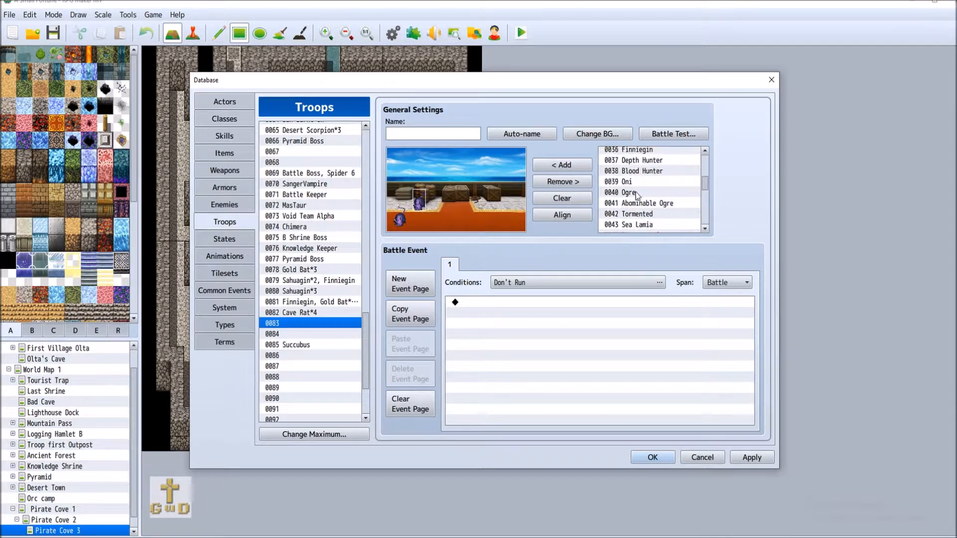
scroll(637, 195, up, 5)
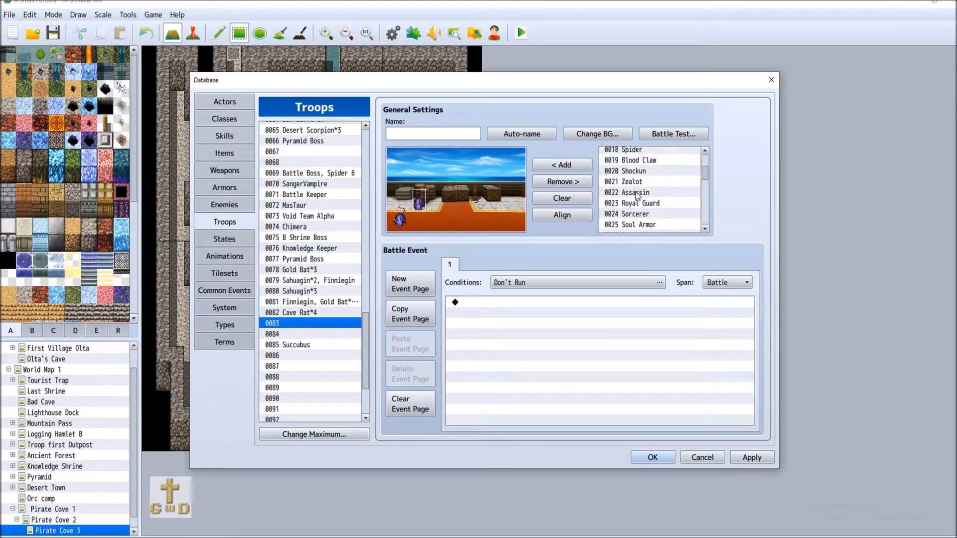
scroll(638, 195, up, 1)
click(644, 171)
click(565, 165)
drag(463, 212, 405, 168)
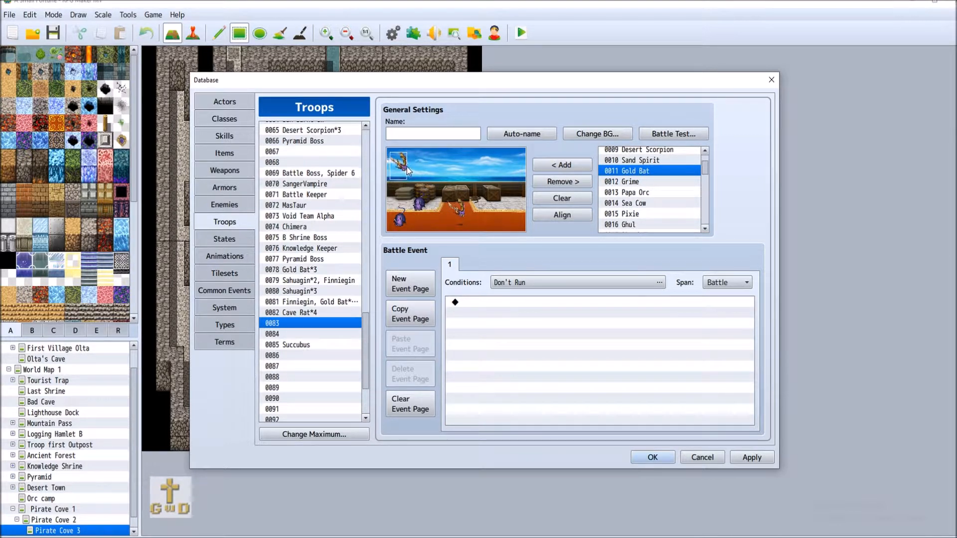
drag(463, 212, 436, 175)
click(522, 134)
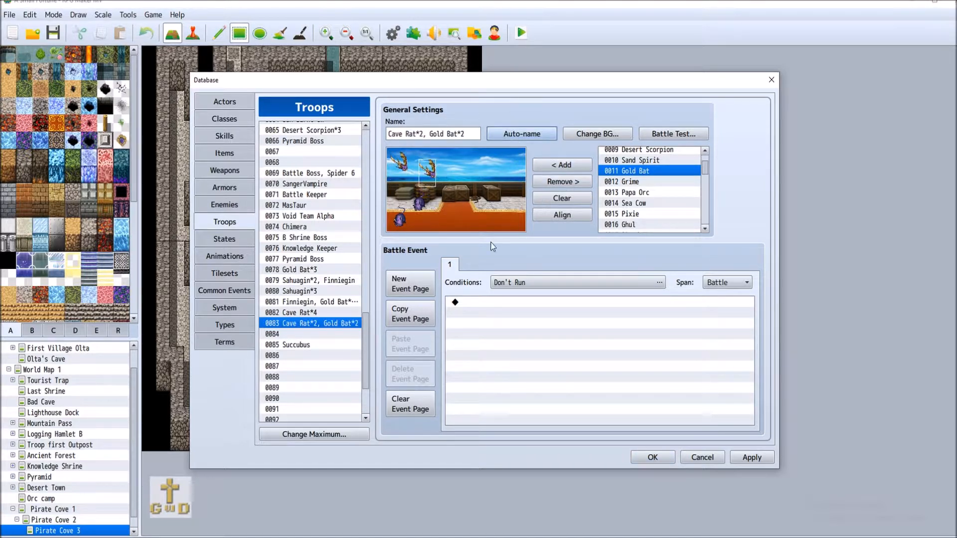
Step: Add three Sahuagin to the empty troop slot 0084
click(312, 333)
drag(705, 169, 705, 183)
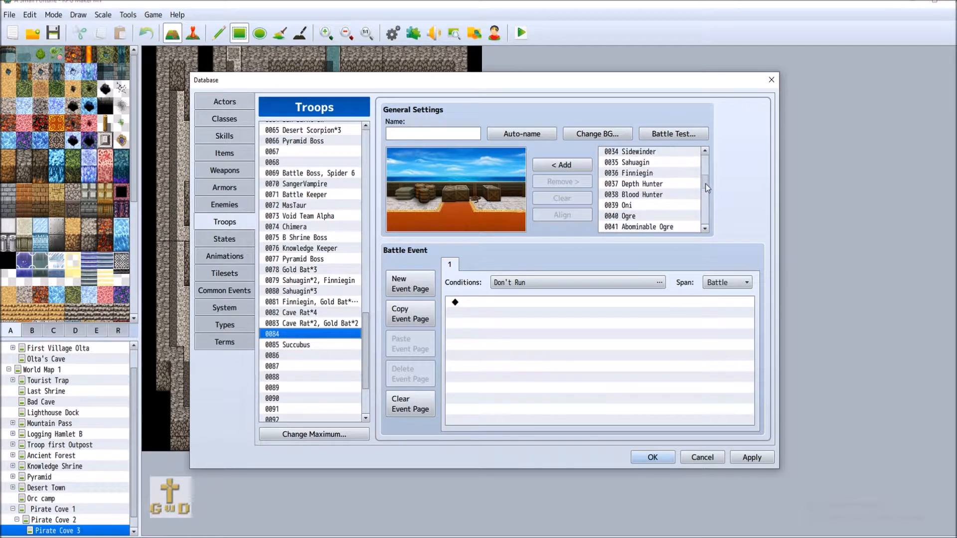
click(644, 162)
click(562, 167)
click(562, 165)
click(563, 166)
Step: Remove one Sahuagin from troop 0084 and place the other two diagonally, one behind the other
drag(432, 214, 404, 198)
mouse_move(456, 214)
mouse_down()
mouse_move(434, 204)
mouse_move(455, 202)
mouse_move(431, 204)
mouse_move(457, 200)
mouse_up()
click(481, 213)
click(561, 183)
drag(457, 196, 483, 199)
drag(396, 204, 397, 226)
drag(479, 199, 423, 193)
Step: Add two Cave Rats to troop 0084 beside the Sahuagin and auto-name the troop
scroll(658, 192, down, 3)
click(648, 206)
click(552, 169)
mouse_move(458, 217)
mouse_down()
mouse_move(436, 217)
mouse_move(463, 205)
mouse_up()
click(522, 133)
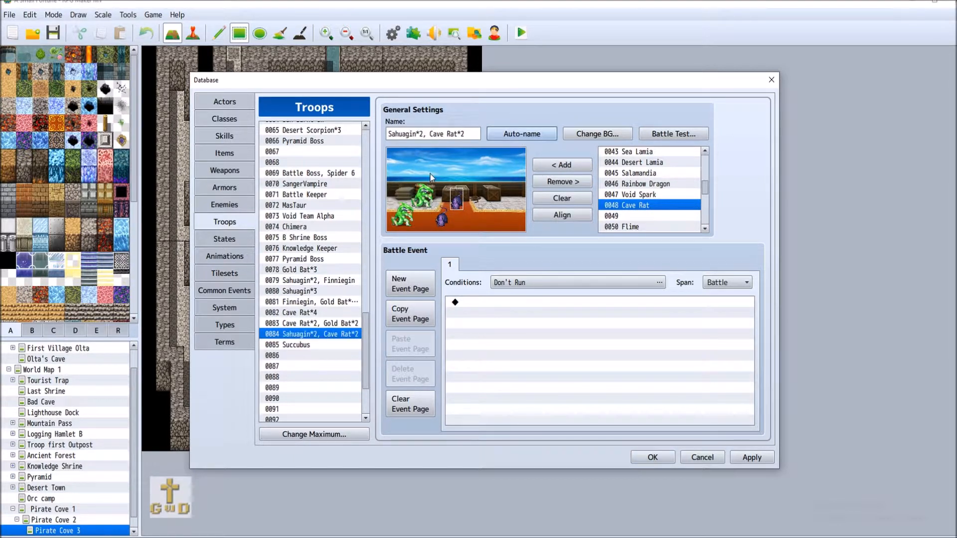
Step: Save the database changes and start a new encounter in the map properties of Pirate Cove 3
click(748, 458)
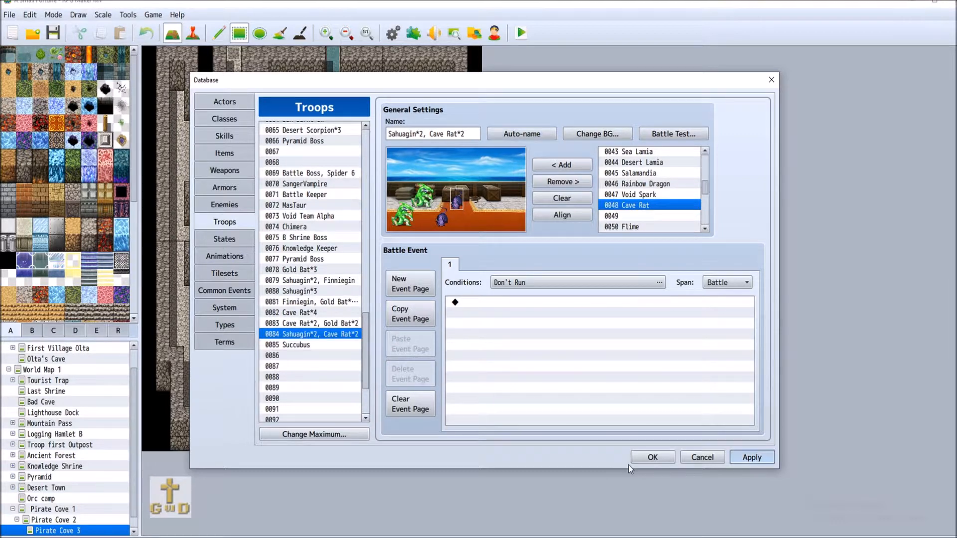
click(646, 458)
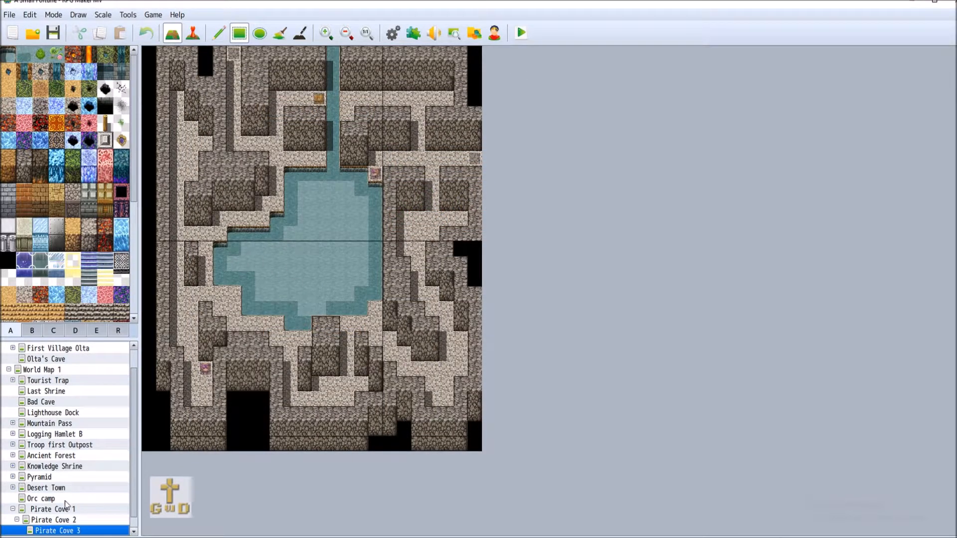
right_click(98, 533)
click(170, 420)
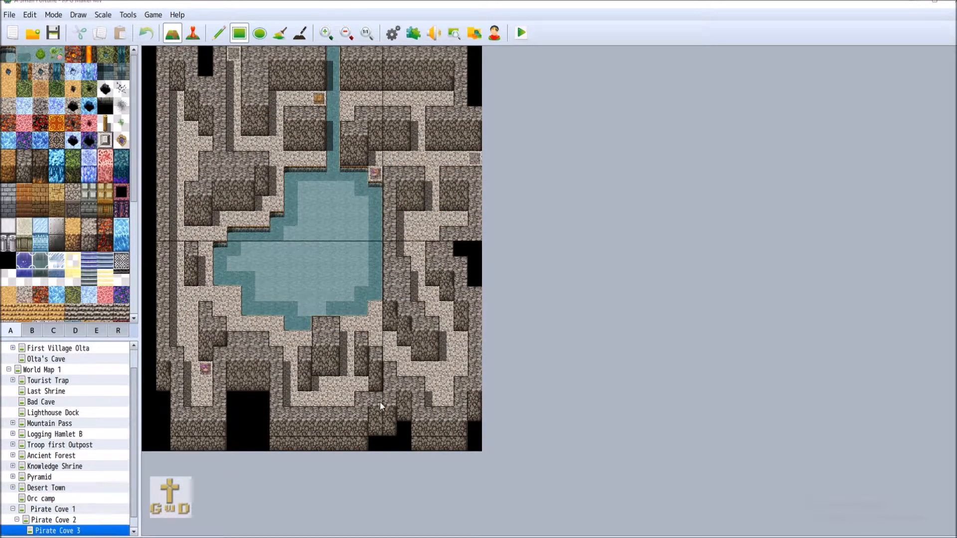
double_click(529, 155)
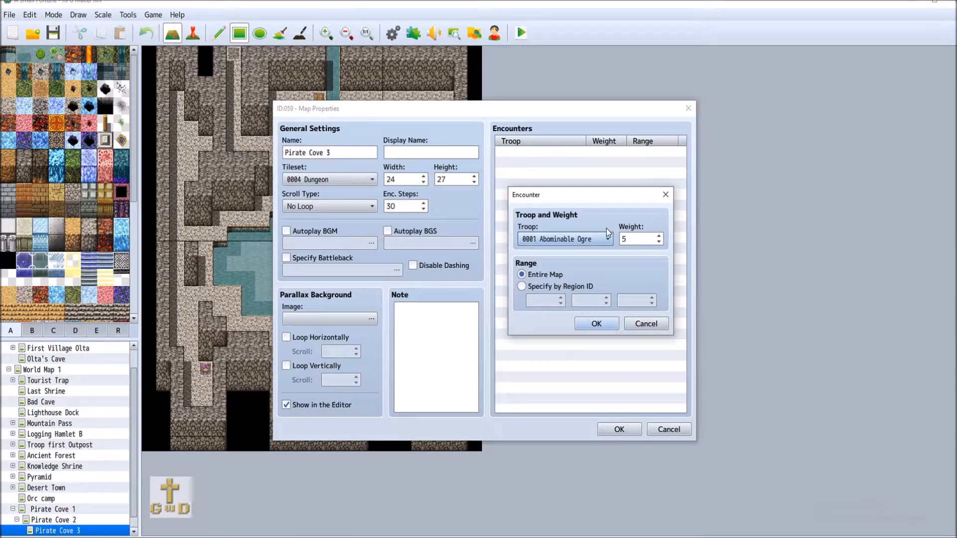
Step: Add troop 0082 Cave Rat*4 as an encounter with weight 9 across the entire map
click(606, 239)
drag(666, 285, 672, 473)
click(675, 494)
click(578, 244)
scroll(645, 321, down, 5)
drag(669, 396, 668, 473)
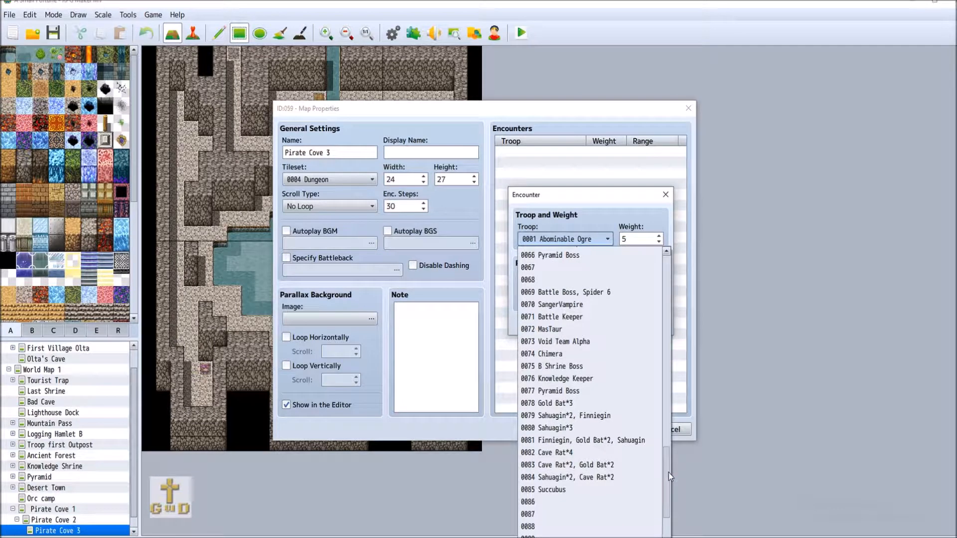
click(594, 454)
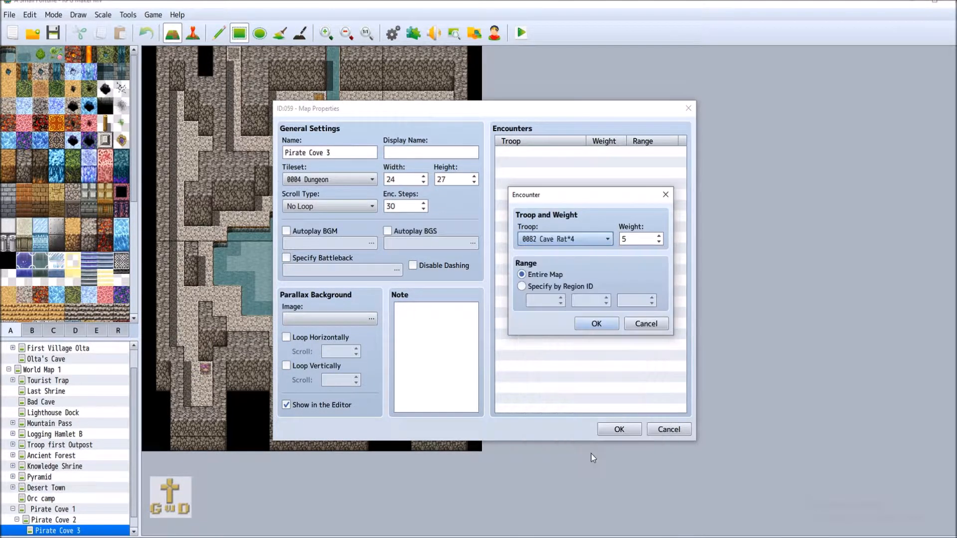
click(660, 236)
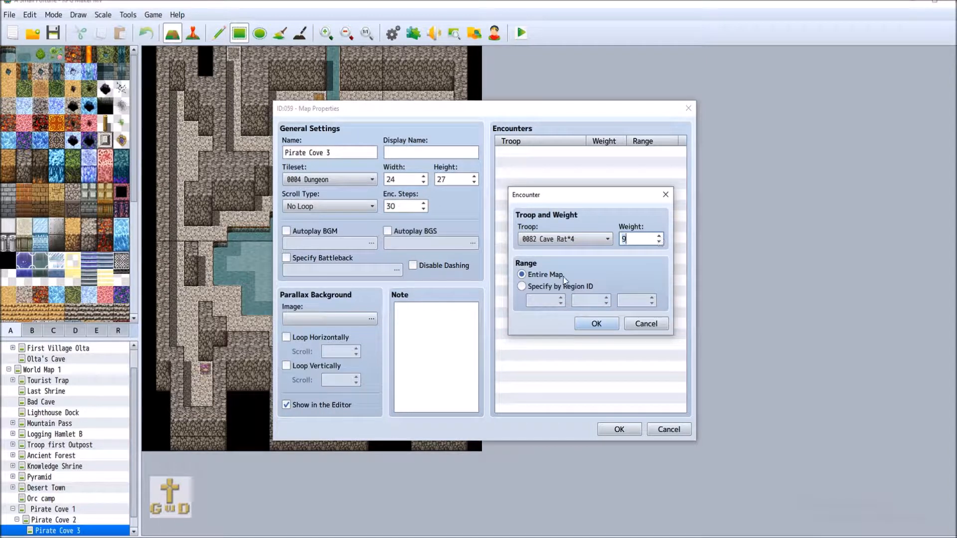
click(587, 328)
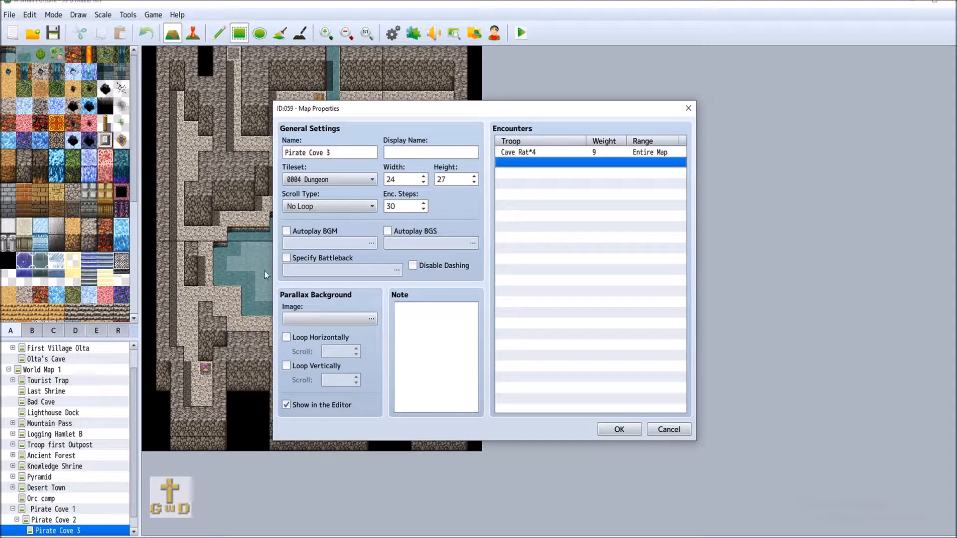
Step: Add troop 0078 Gold Bat*3 as an encounter with weight 7 across the entire map
double_click(542, 166)
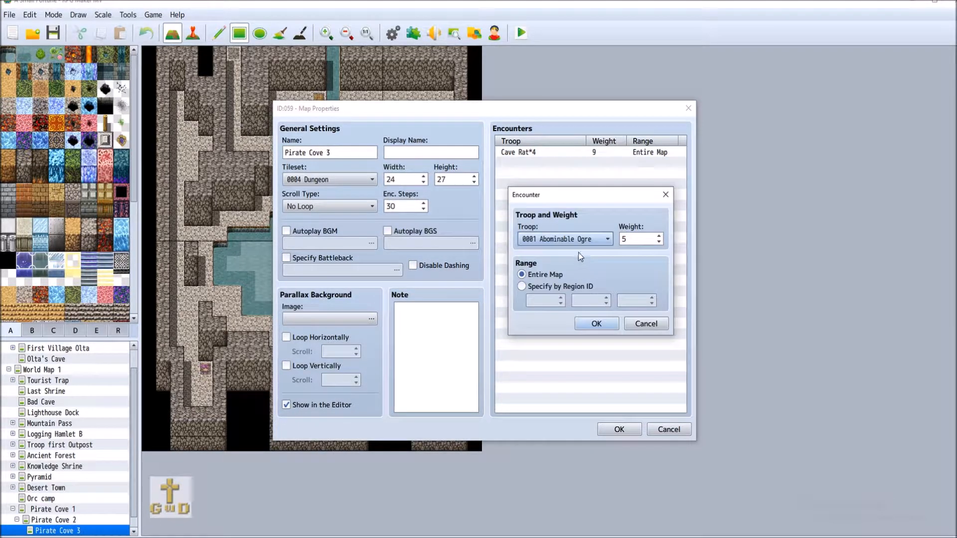
click(599, 239)
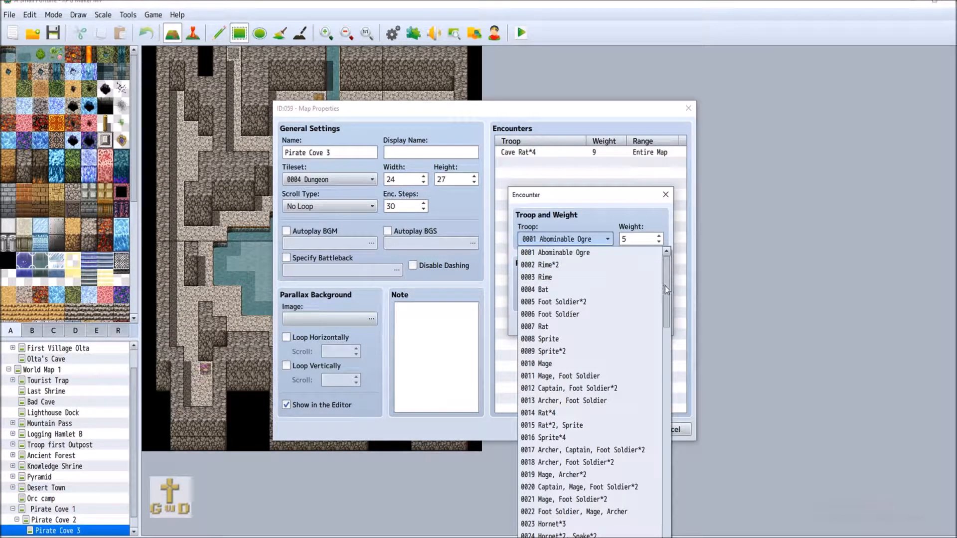
drag(665, 288, 673, 476)
click(672, 478)
click(604, 239)
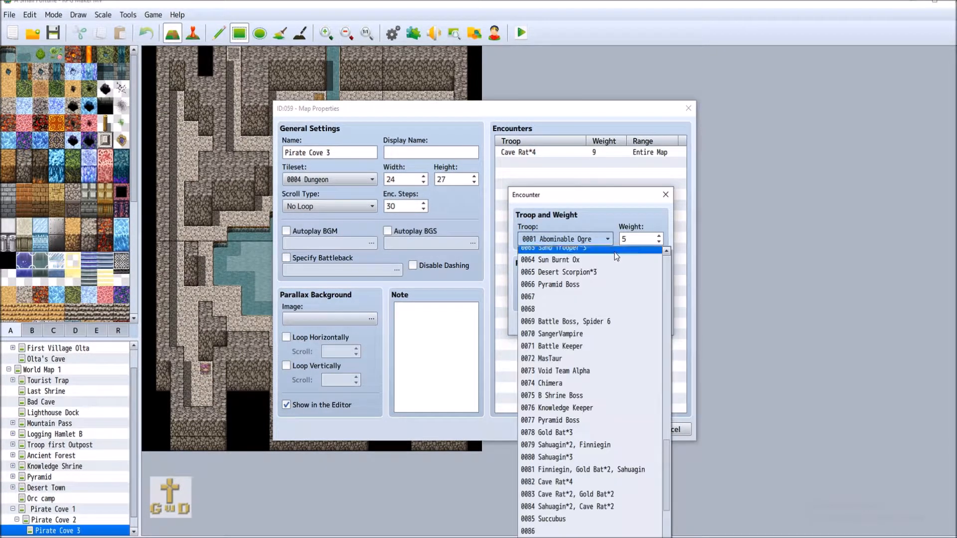
click(667, 369)
click(668, 468)
mouse_move(668, 469)
mouse_down()
mouse_move(666, 493)
mouse_move(666, 483)
mouse_up()
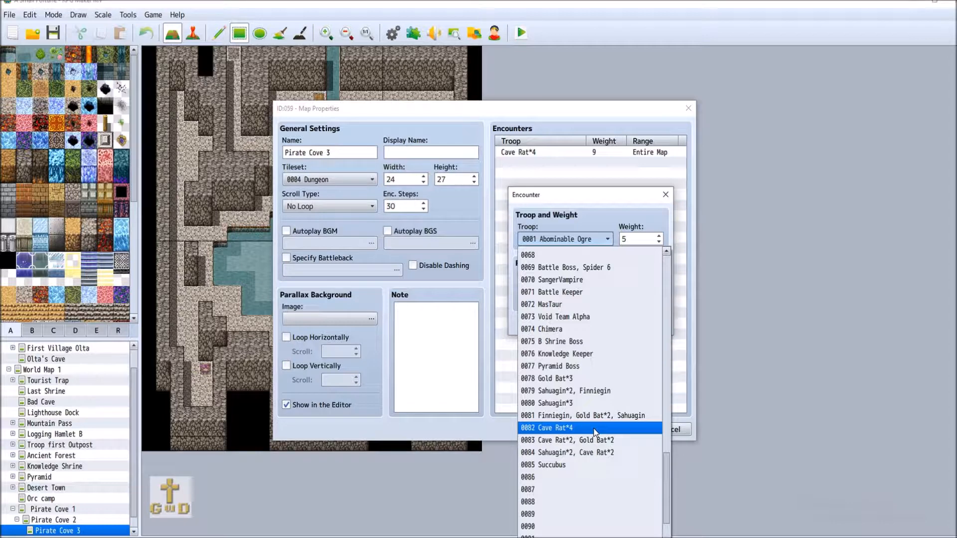
click(648, 379)
click(660, 238)
click(659, 237)
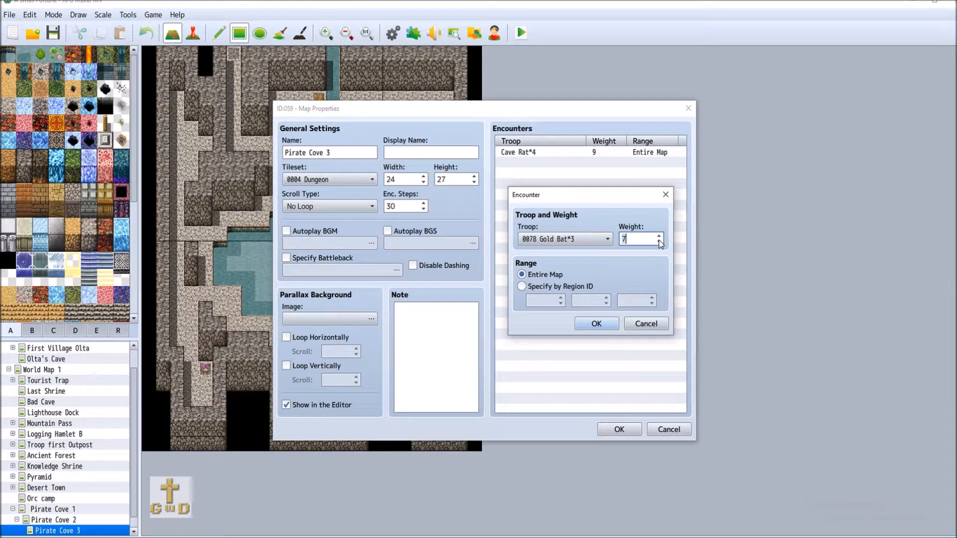
click(597, 324)
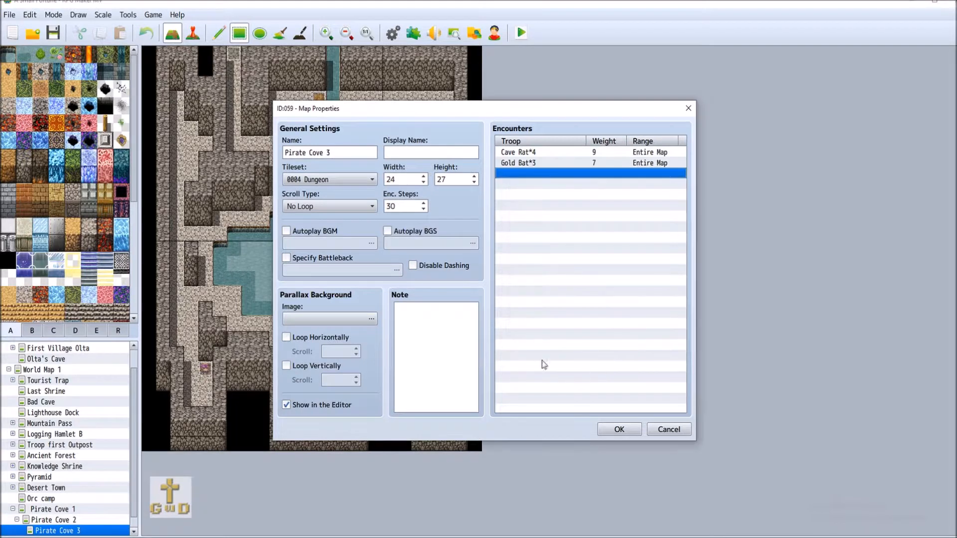
Step: Add troop 0083 Cave Rat*2, Gold Bat*2 as an encounter with weight 4 across the entire map
double_click(542, 181)
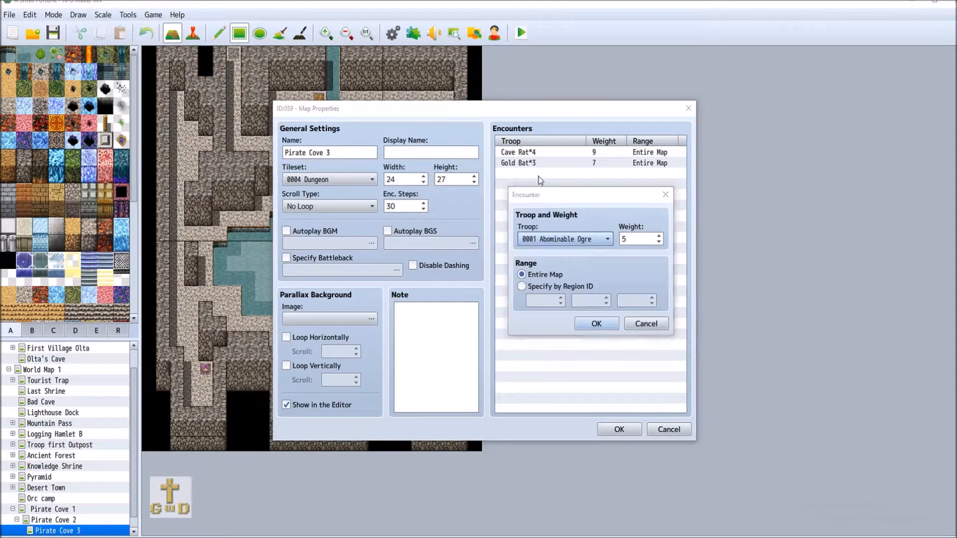
click(589, 240)
drag(664, 312, 660, 497)
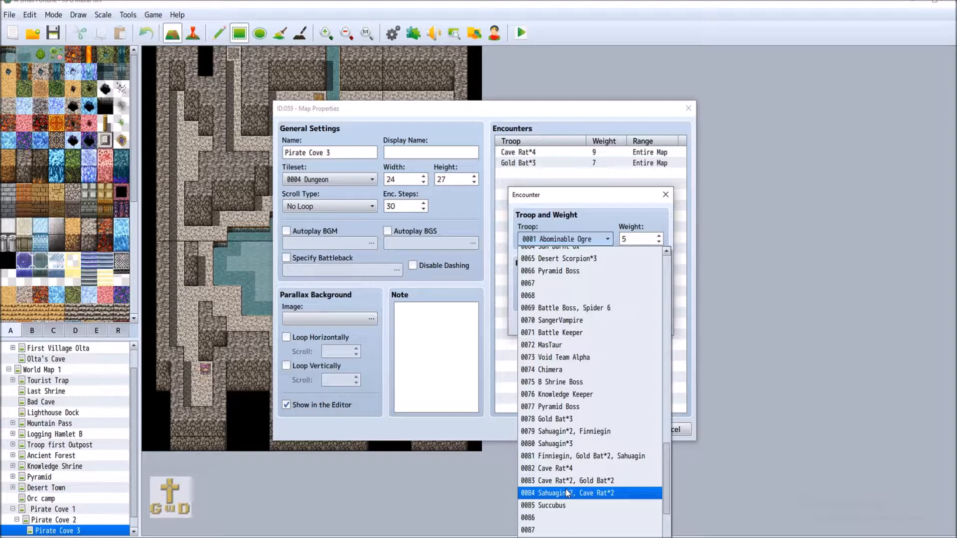
click(605, 482)
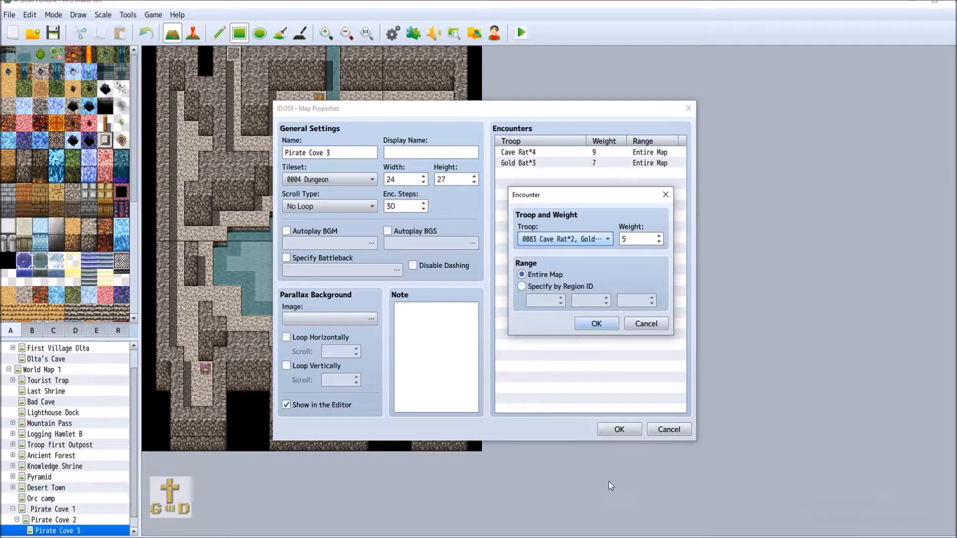
click(659, 243)
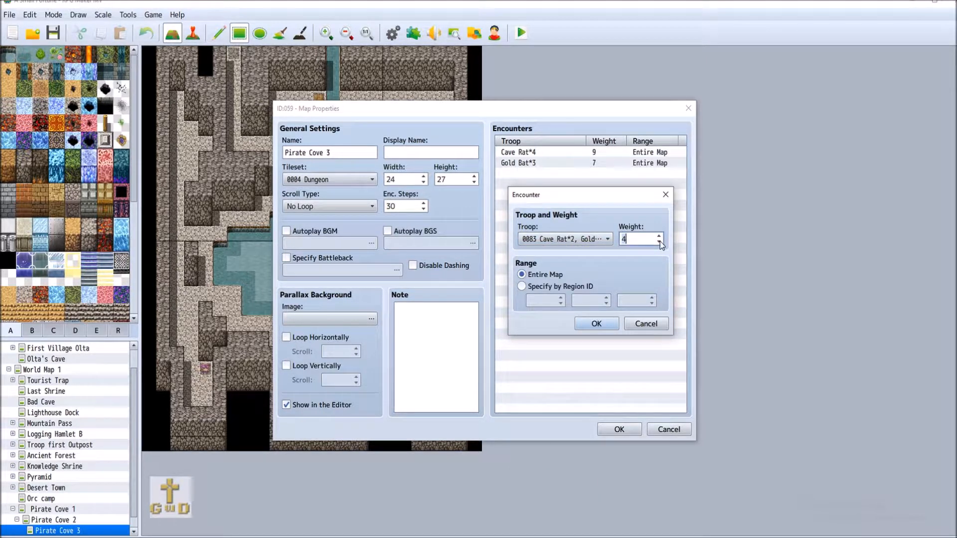
click(597, 324)
double_click(557, 187)
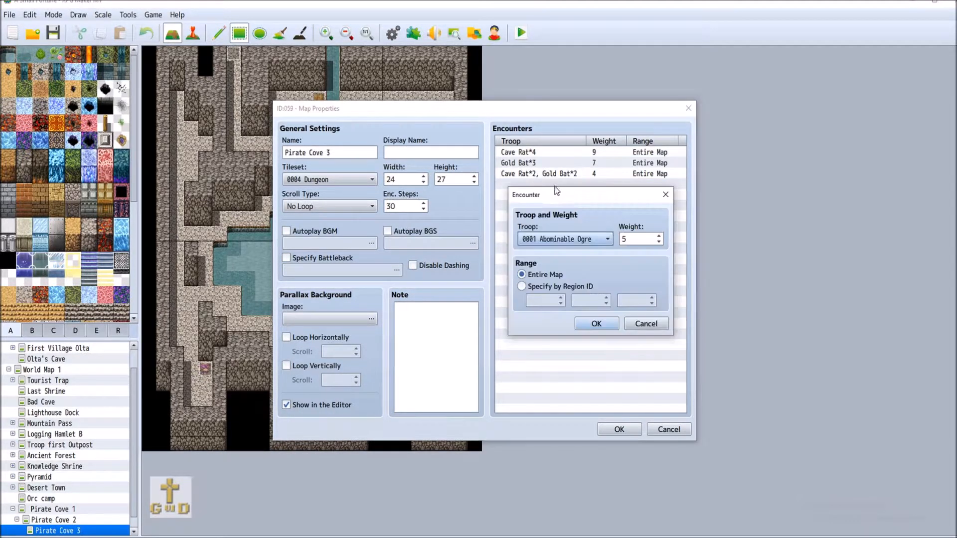
click(589, 239)
drag(667, 279, 659, 486)
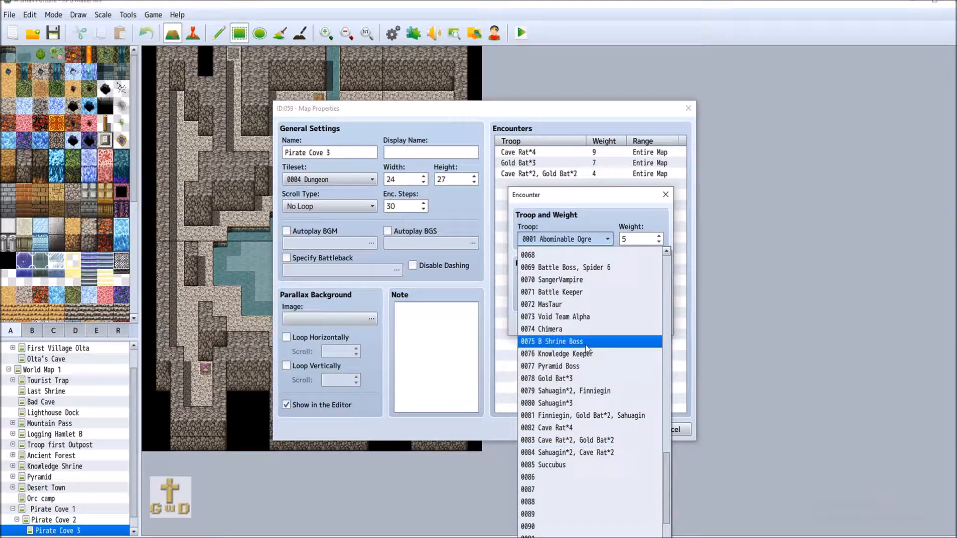
click(771, 339)
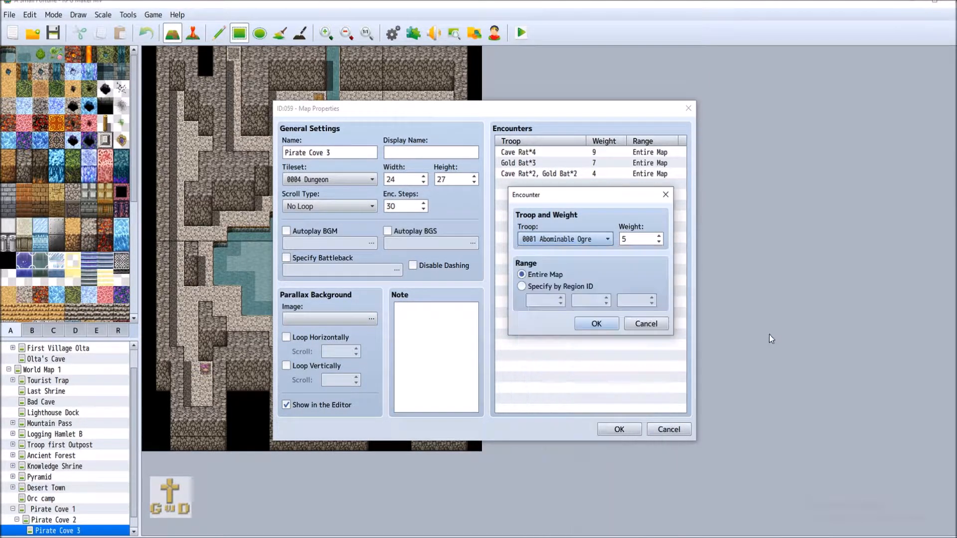
click(648, 327)
Step: Confirm the Pirate Cove 3 map properties and open the map properties of Pirate Cove 1
click(619, 429)
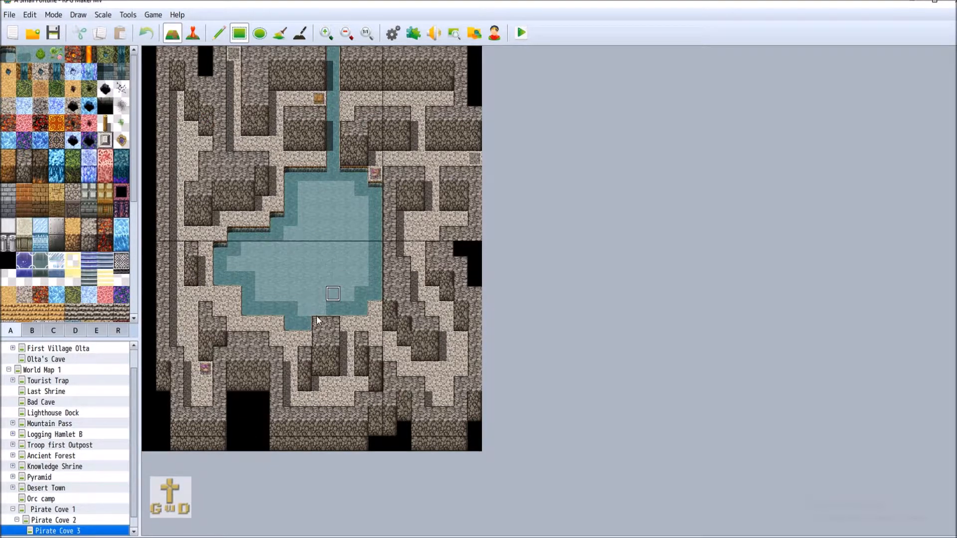
click(66, 509)
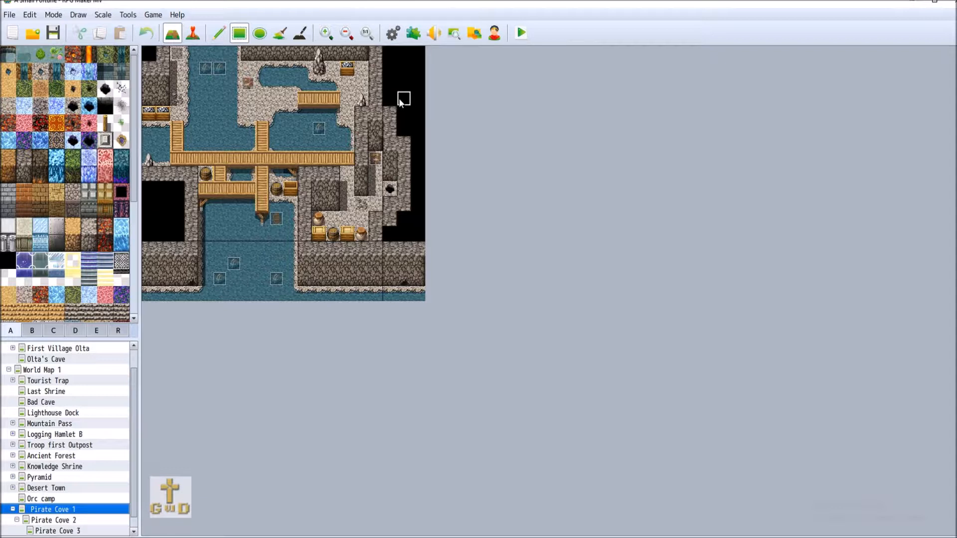
key(F7)
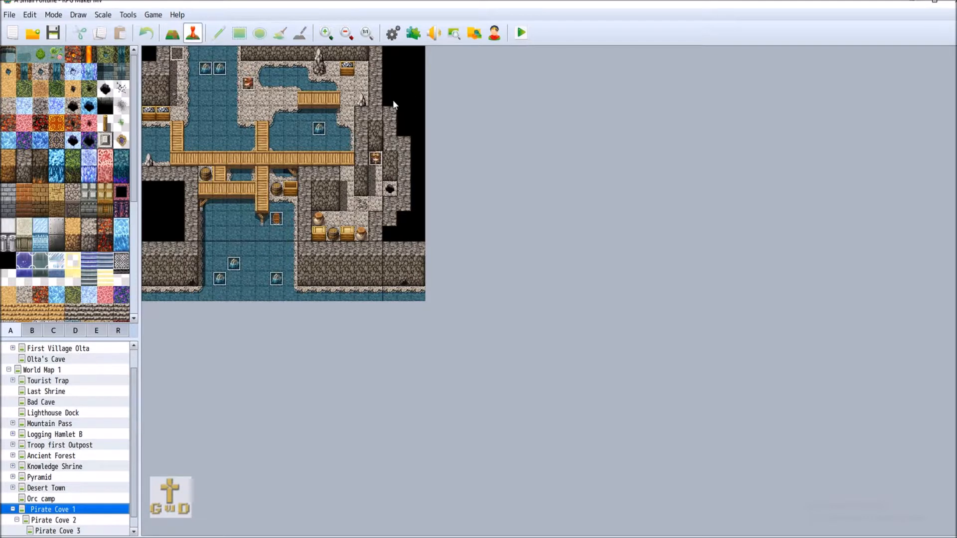
right_click(414, 102)
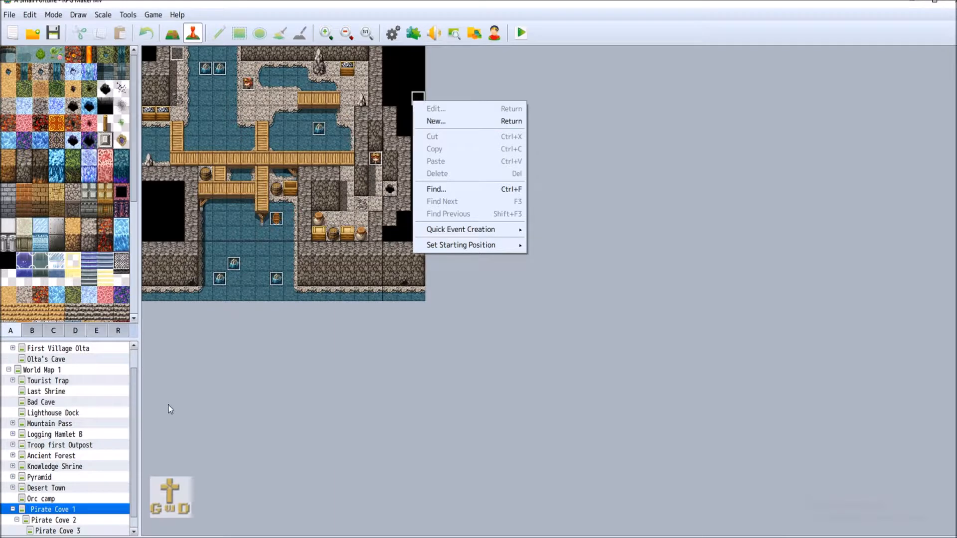
right_click(91, 514)
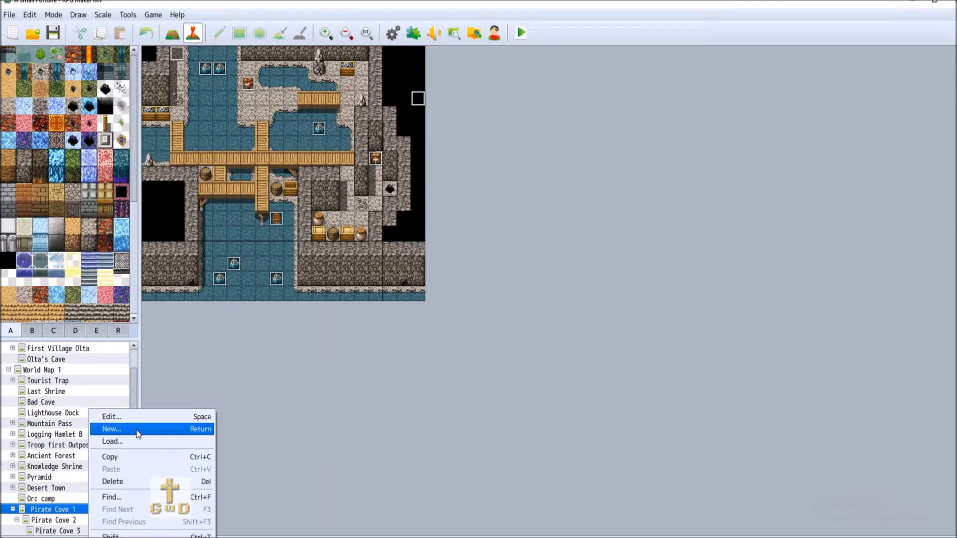
click(117, 416)
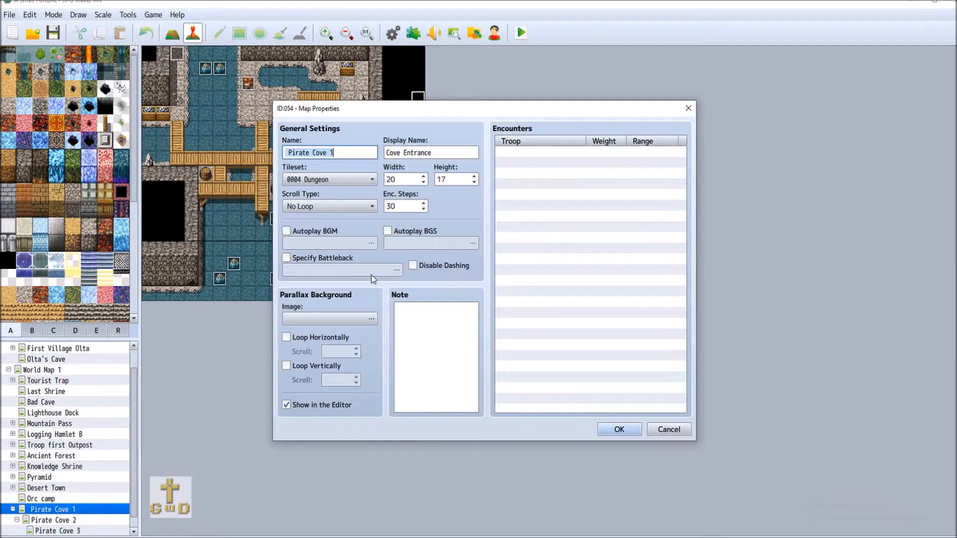
Step: Enable Autoplay BGM for Pirate Cove 1 and preview the track 03_Adventurers at 10% volume
click(286, 231)
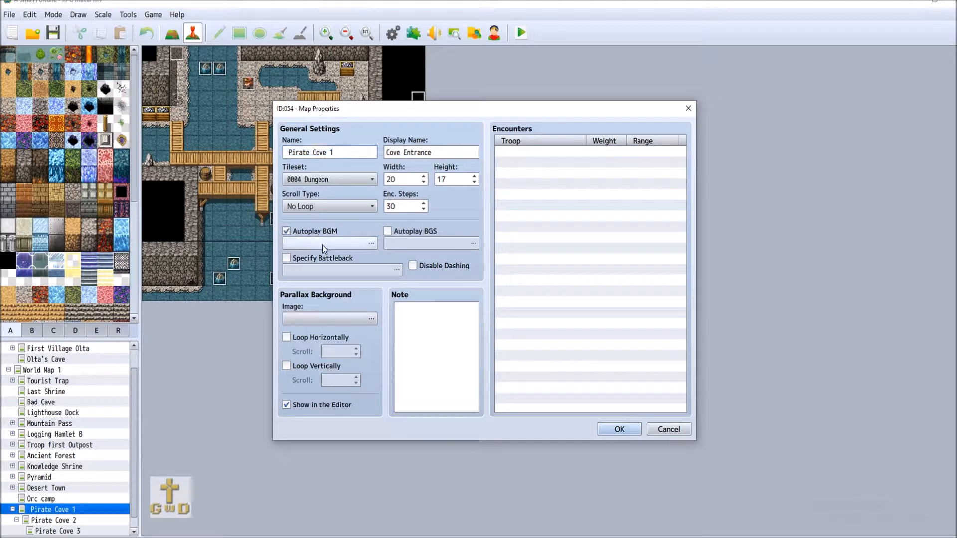
click(371, 242)
click(525, 218)
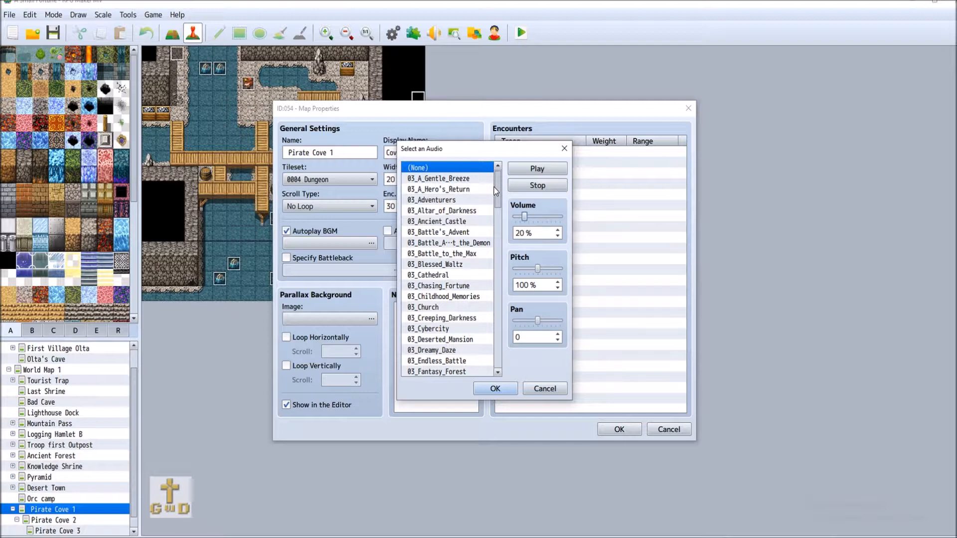
click(467, 200)
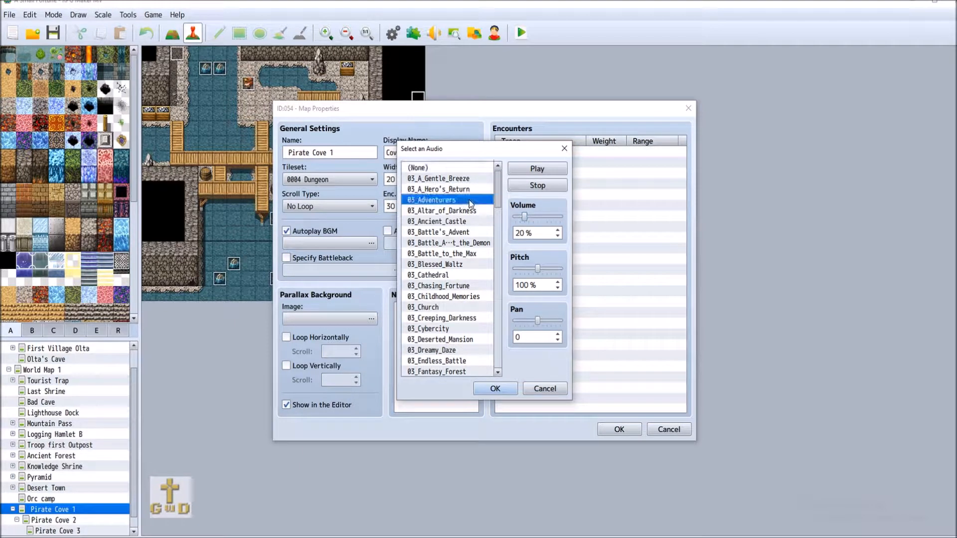
click(545, 170)
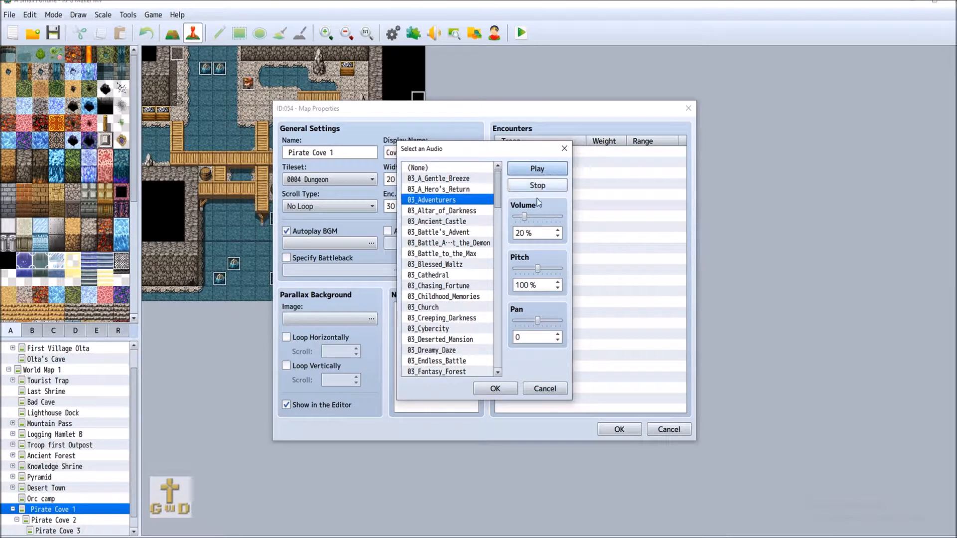
drag(524, 223, 521, 218)
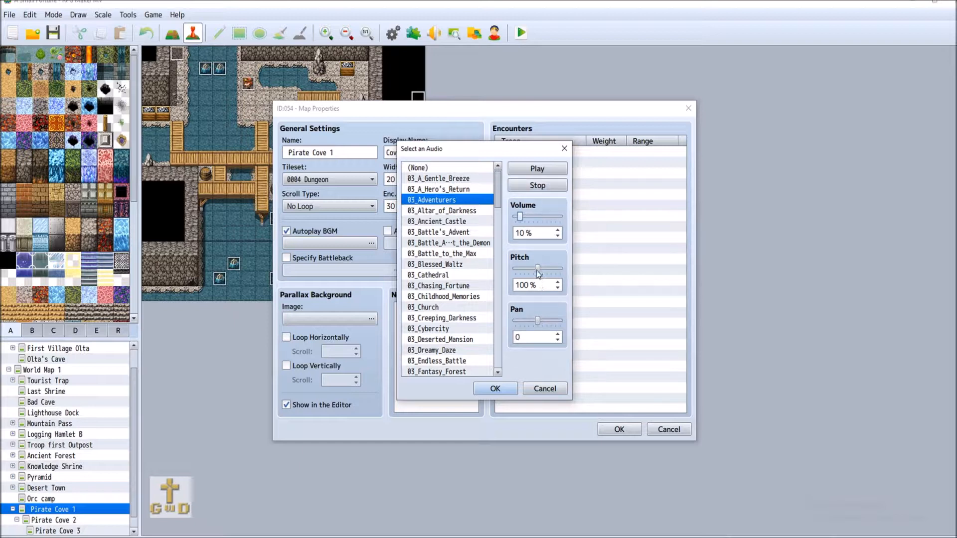
Step: Try lower pitches on the playing track, return the pitch to 100%, and stop the preview
drag(538, 274, 526, 273)
drag(526, 272, 530, 274)
drag(529, 269, 537, 269)
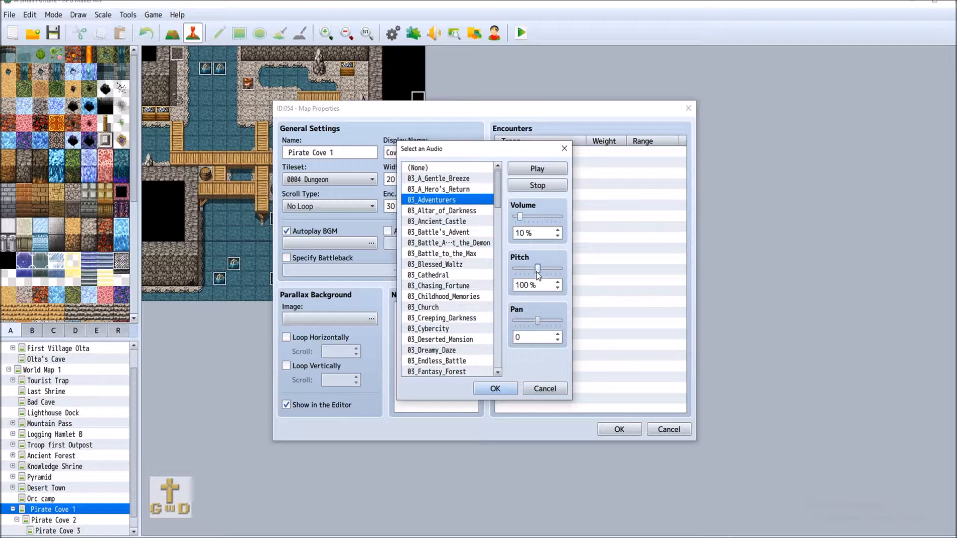
click(538, 185)
Step: Find the Party at the Royal Palace track in the 03 music series and preview it briefly
scroll(469, 322, down, 3)
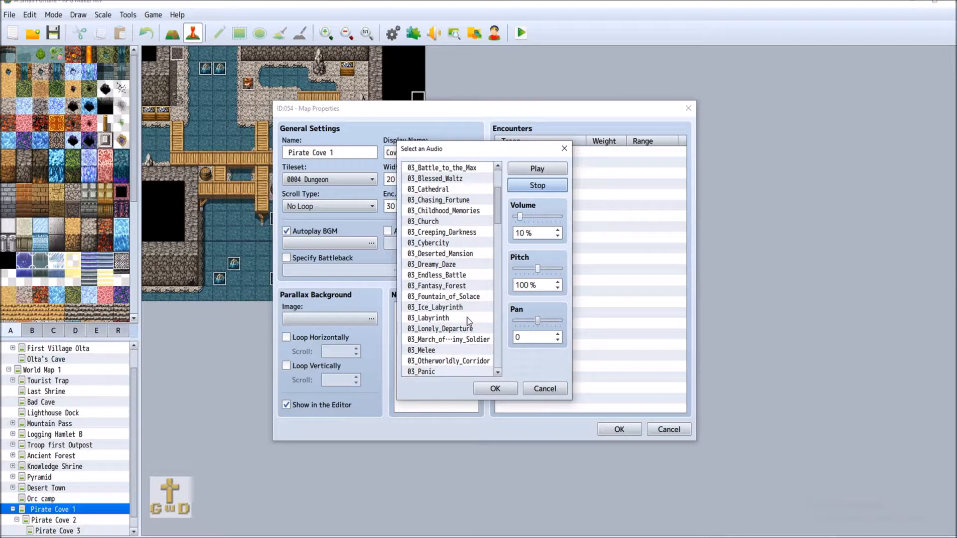
scroll(468, 318, down, 2)
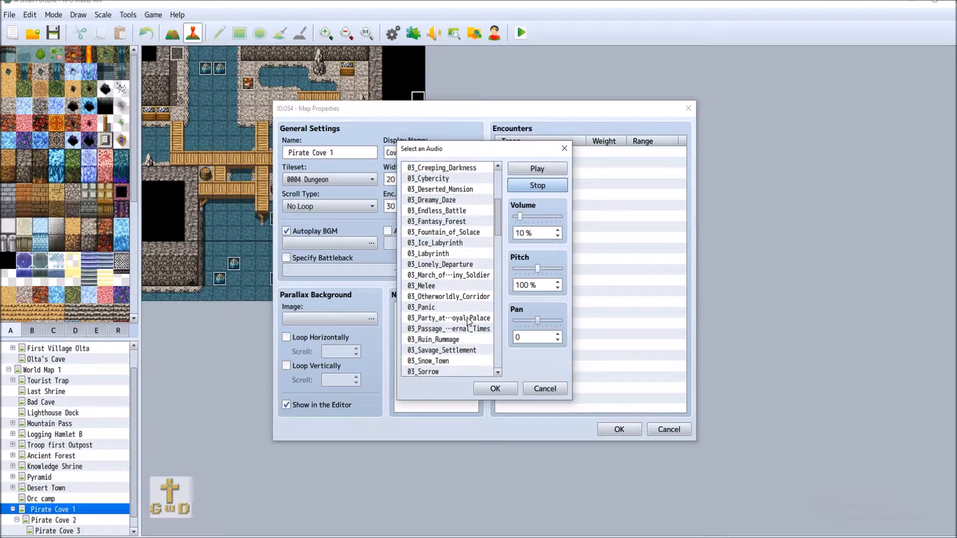
scroll(468, 320, down, 2)
click(474, 275)
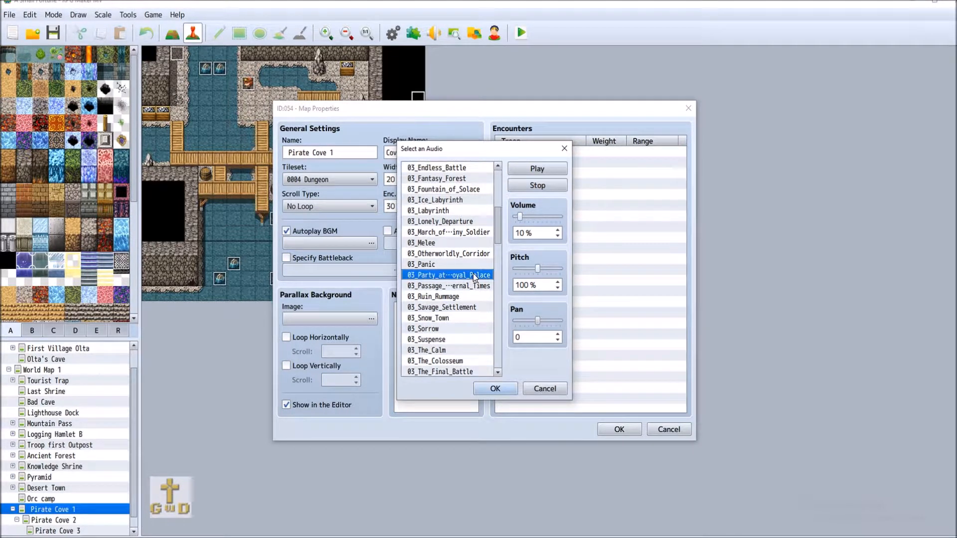
click(553, 171)
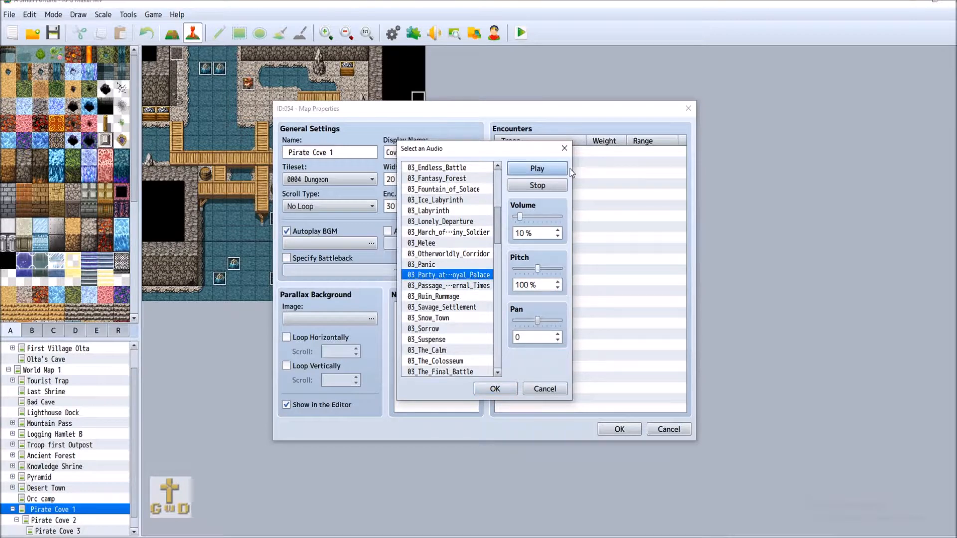
click(549, 185)
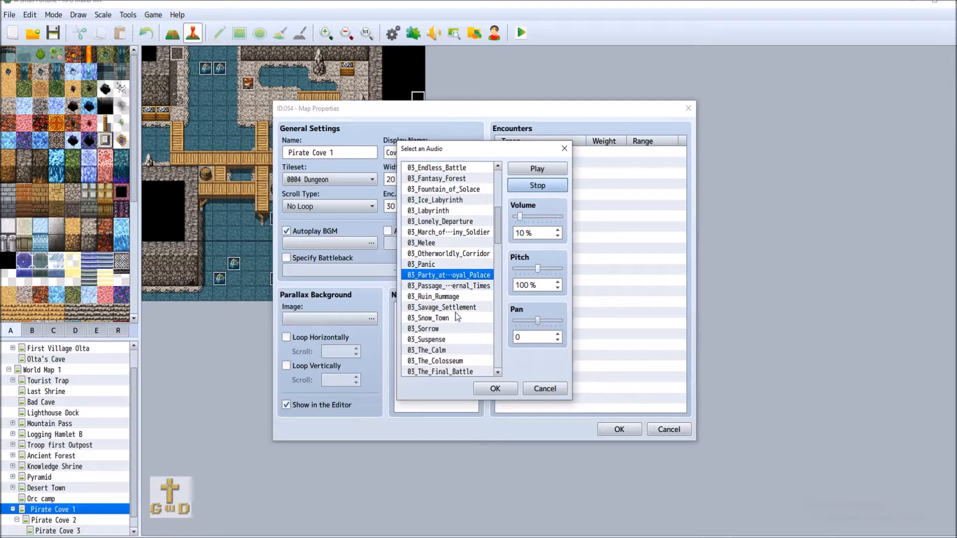
Step: Look through more of the music tracks and preview 03_Blessed_Waltz, stopping it after a short listen
scroll(463, 358, down, 2)
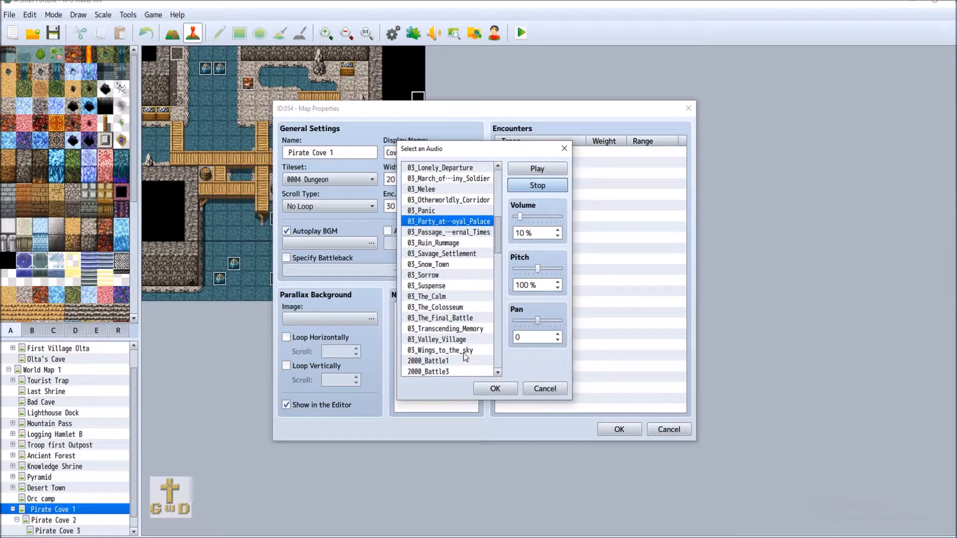
click(469, 349)
scroll(459, 324, up, 5)
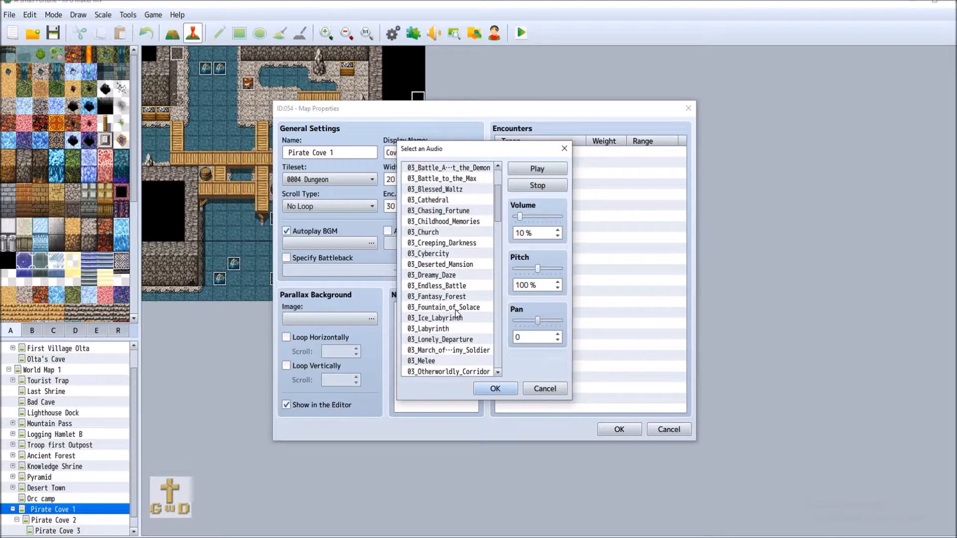
scroll(453, 265, up, 2)
click(463, 253)
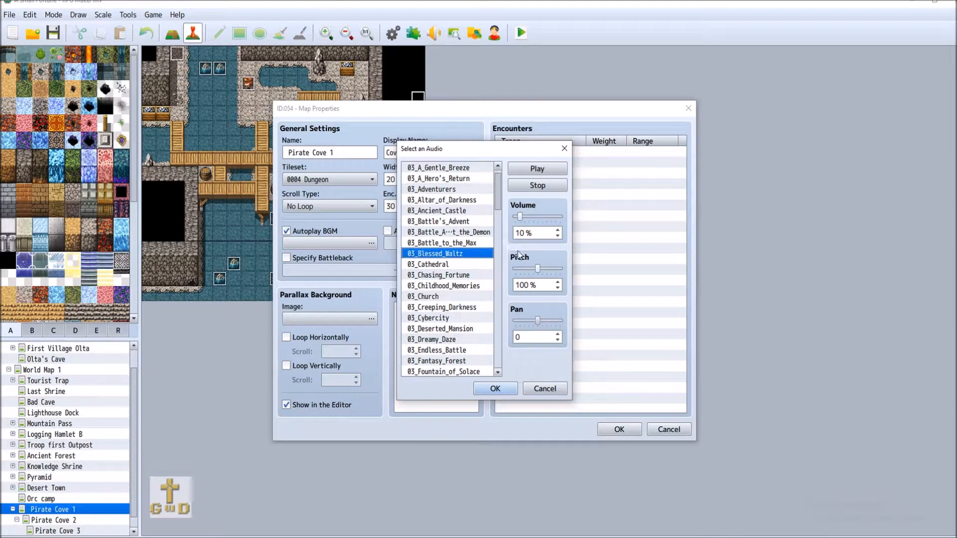
click(537, 169)
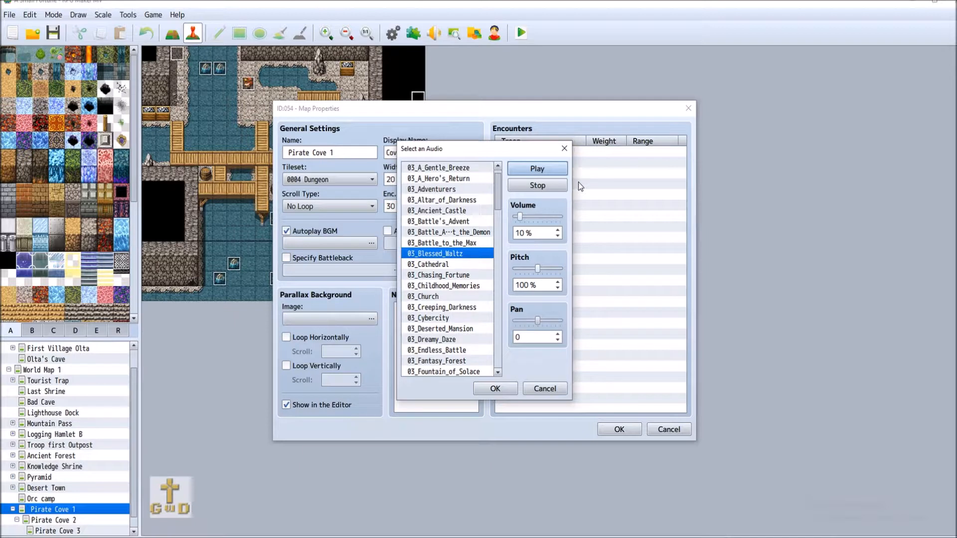
click(549, 186)
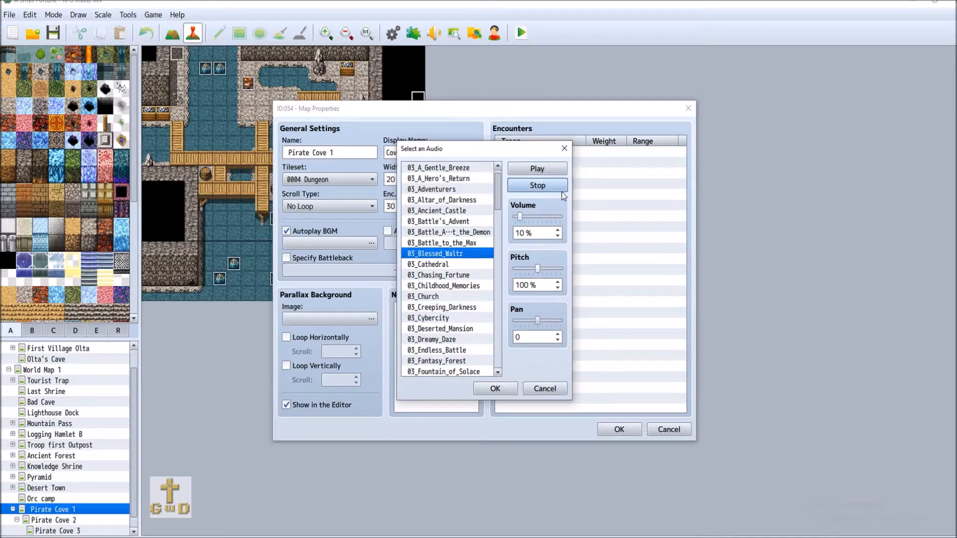
Step: Look through the tracks near the start of the 03 series and preview 03_Ancient_Castle, stopping it after a short listen
click(441, 243)
scroll(455, 236, up, 1)
click(467, 232)
click(467, 221)
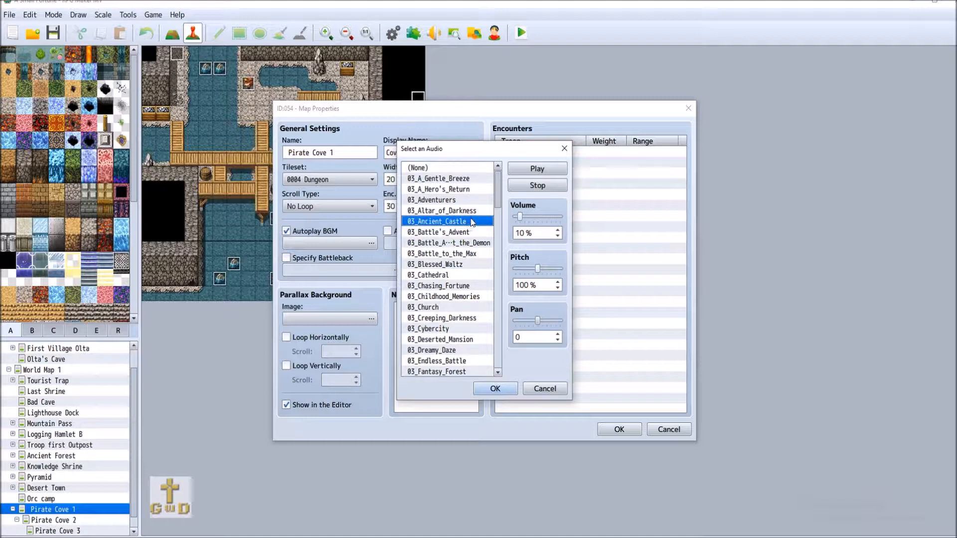
click(537, 169)
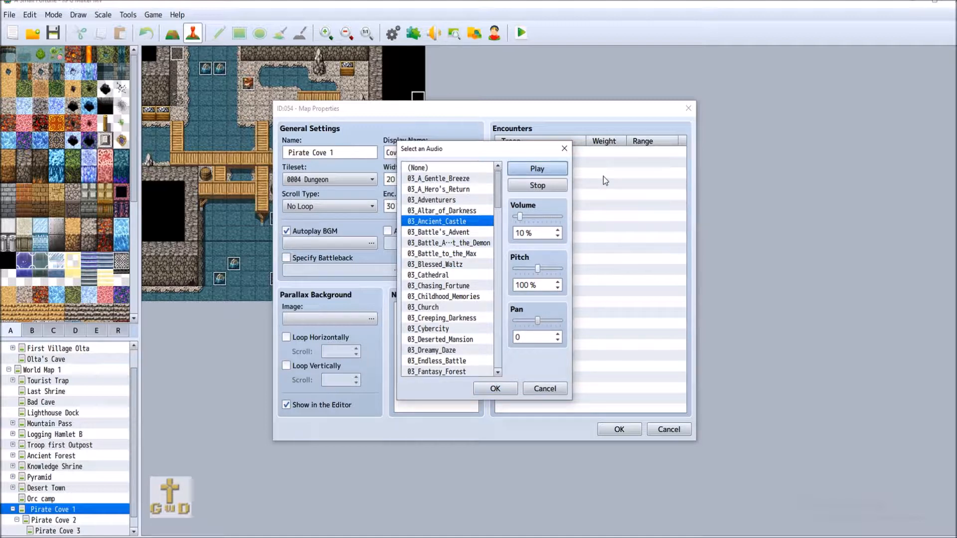
click(538, 186)
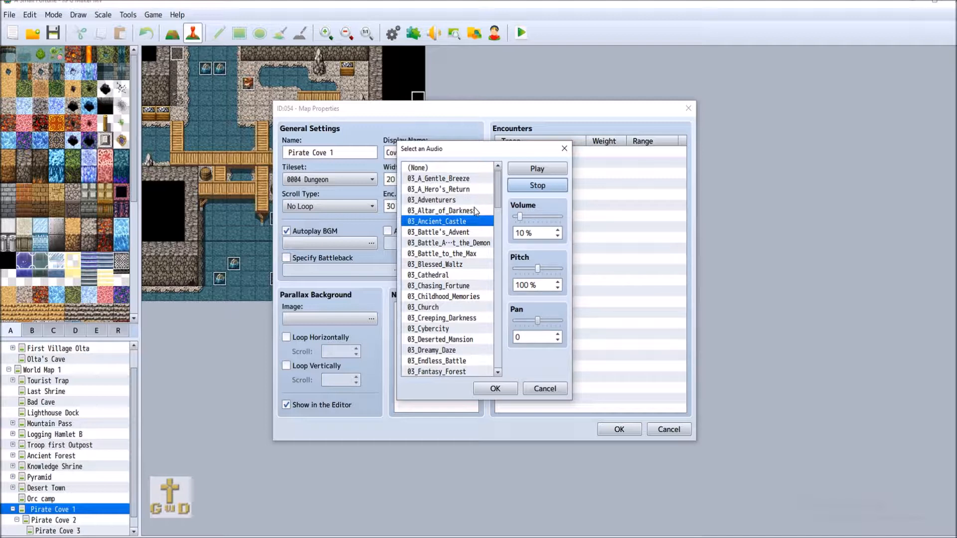
Step: Preview 03_Chasing_Fortune twice, trying a higher pitch on the second listen, and stop the playback
click(464, 286)
click(546, 169)
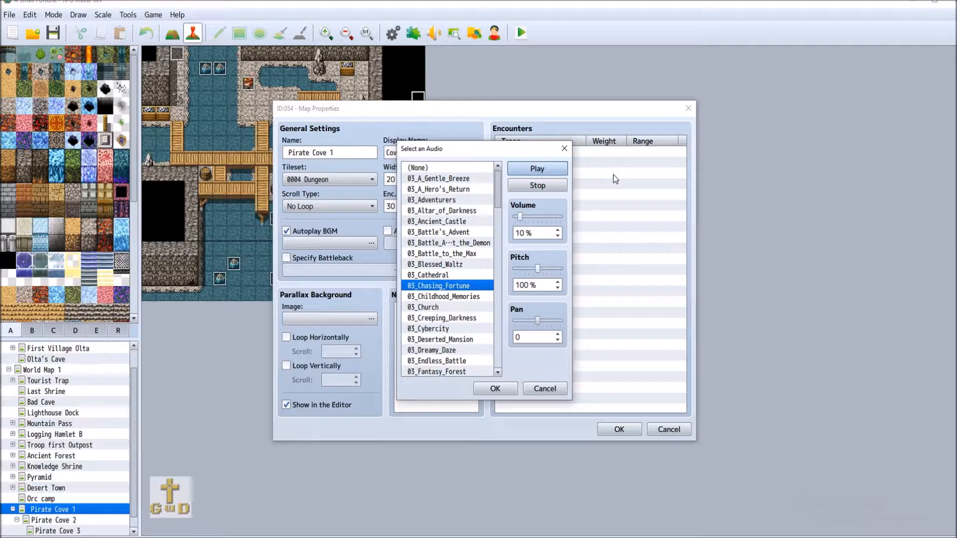
click(564, 189)
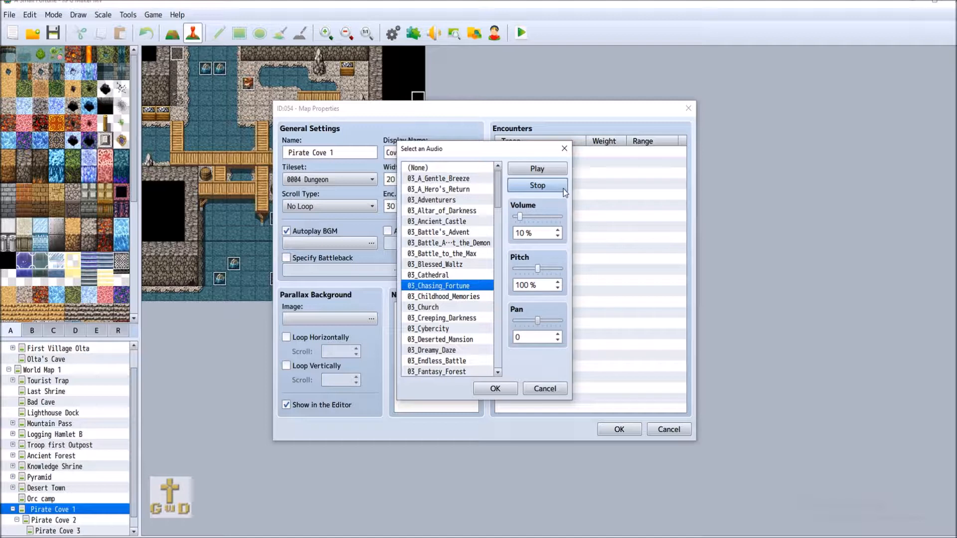
click(537, 169)
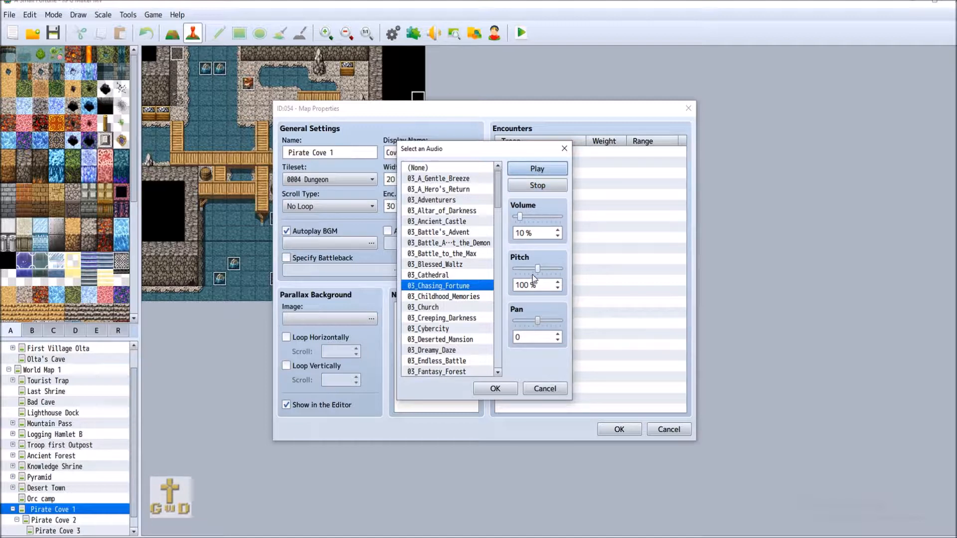
drag(537, 271, 545, 272)
click(537, 185)
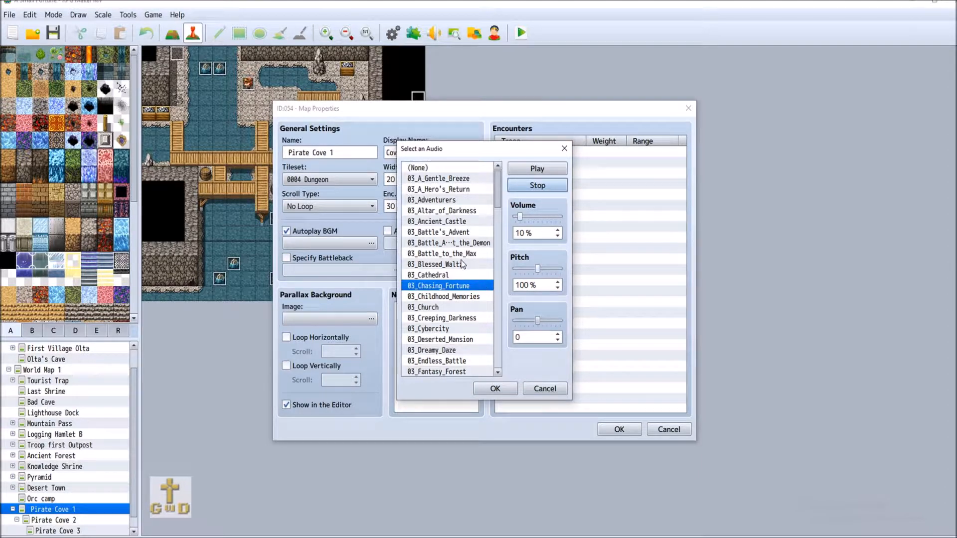
Step: Preview 03_Cybercity, trying the track at 130% pitch and at a lower pitch
click(457, 201)
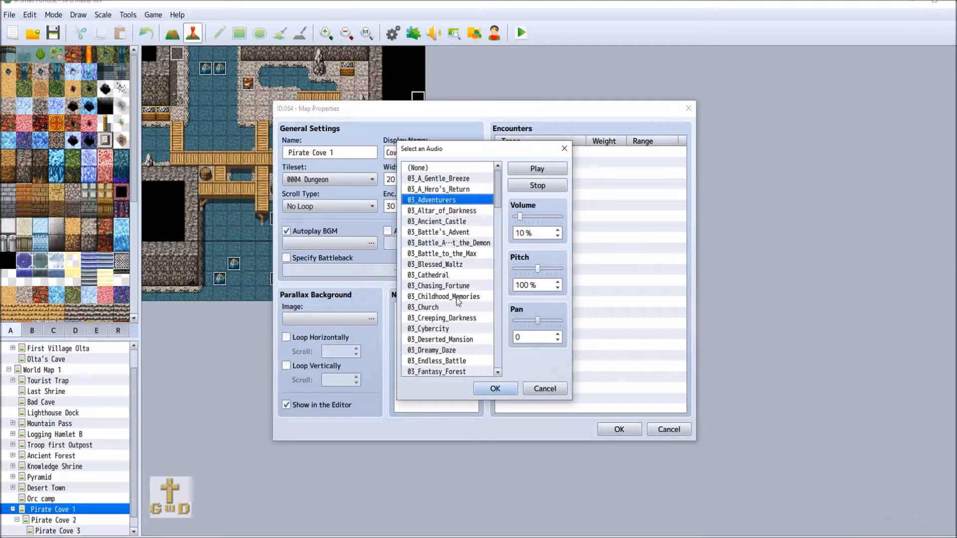
scroll(457, 299, down, 2)
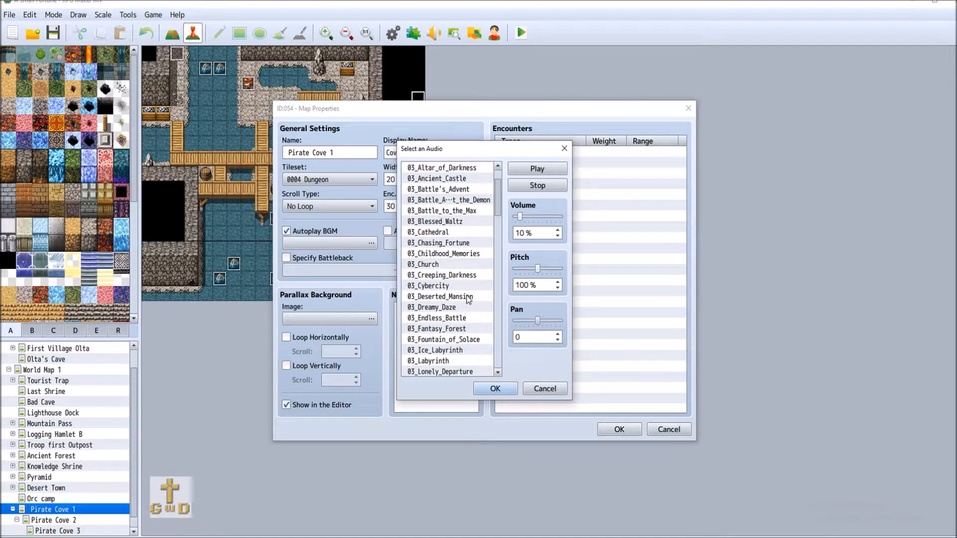
click(467, 287)
click(539, 170)
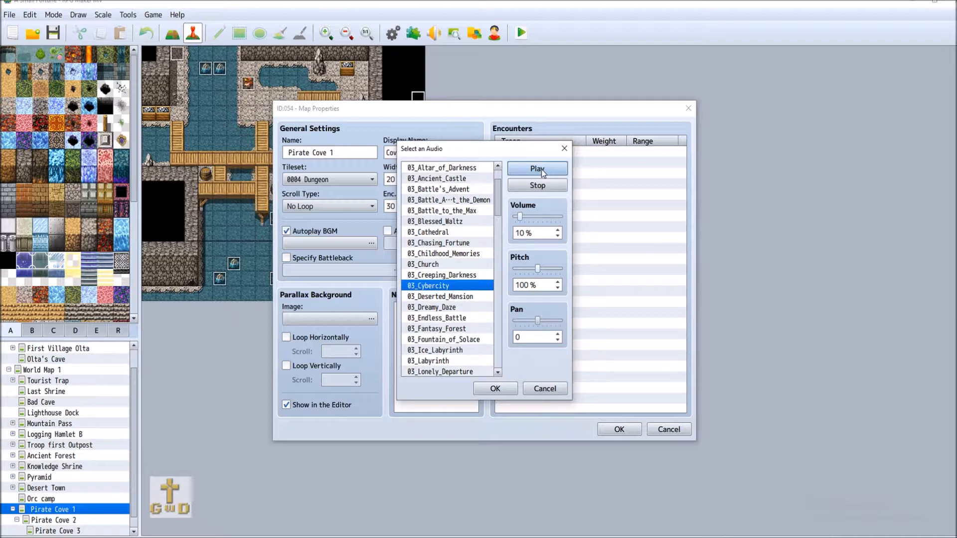
drag(538, 269, 550, 273)
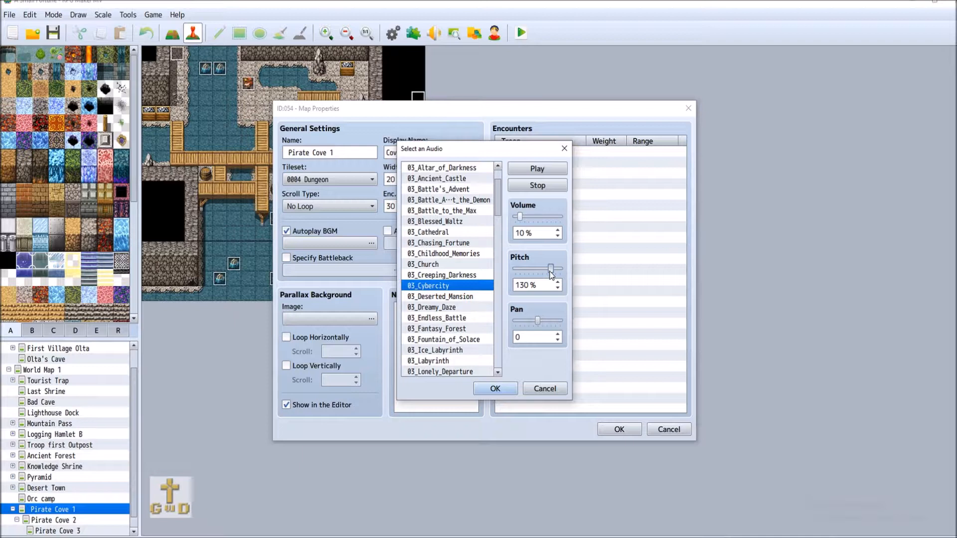
drag(550, 269, 526, 269)
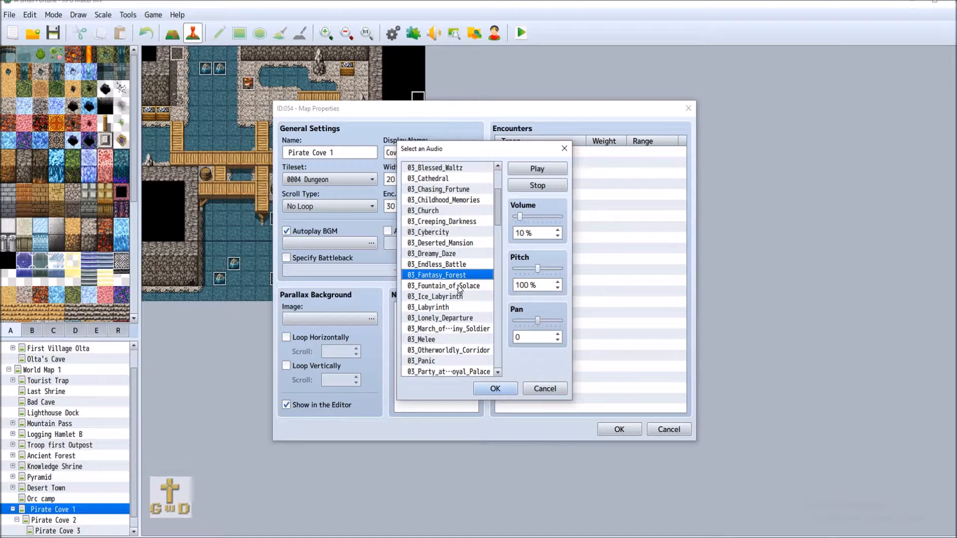
Step: Preview 03_Fountain_of_Solace, try a higher pitch, and return the pitch to 100%
click(459, 287)
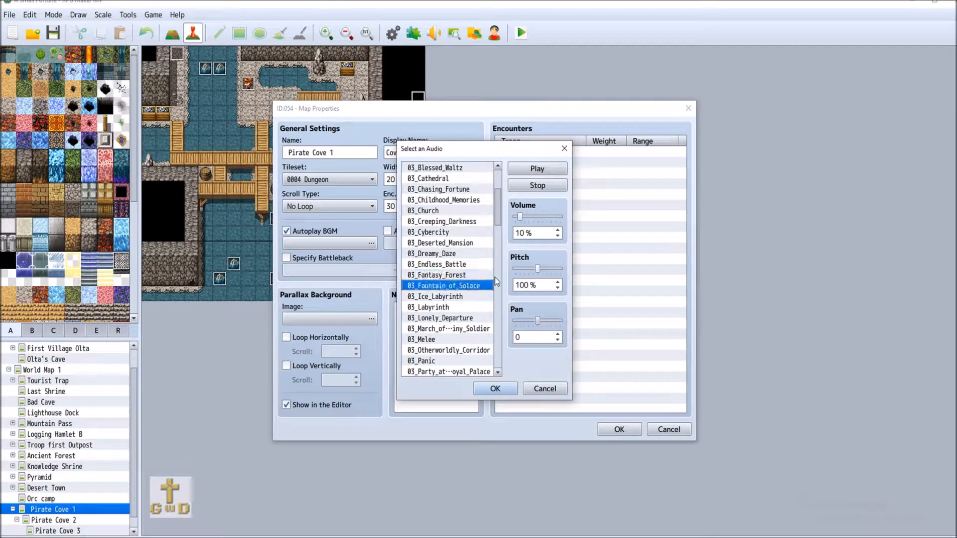
click(537, 169)
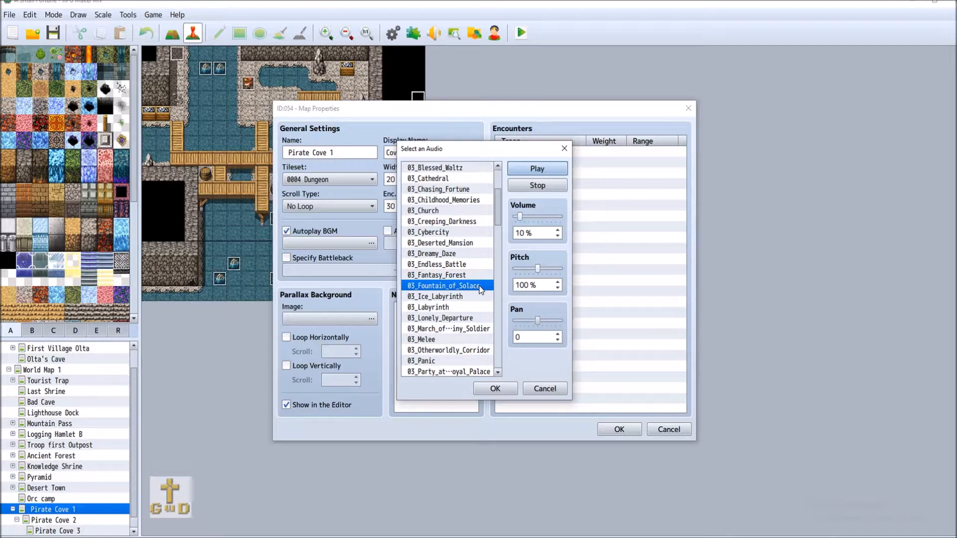
drag(538, 268, 548, 271)
drag(547, 272, 537, 269)
Step: Preview 03_Ice_Labyrinth and 03_Labyrinth in turn, stopping each after listening
click(470, 297)
click(547, 188)
click(548, 172)
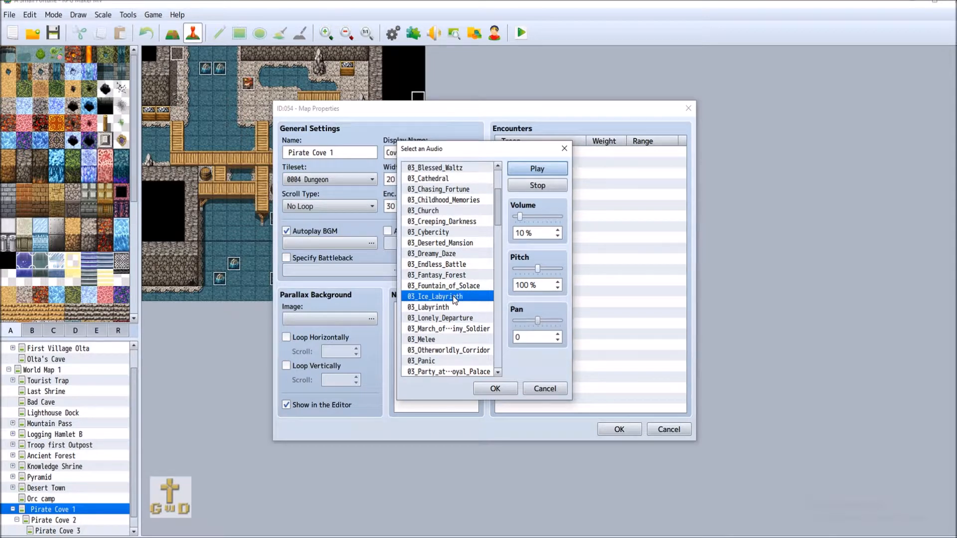
click(544, 190)
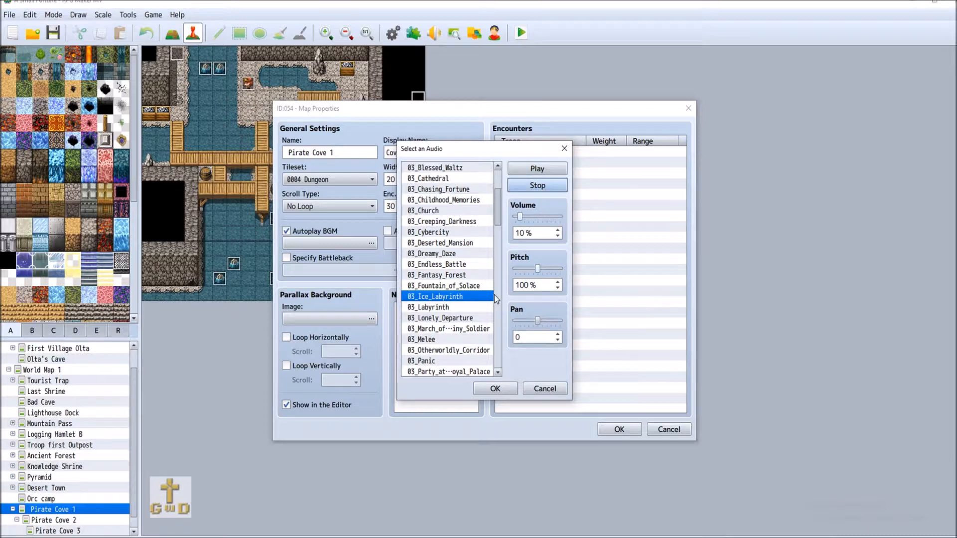
click(460, 308)
click(538, 169)
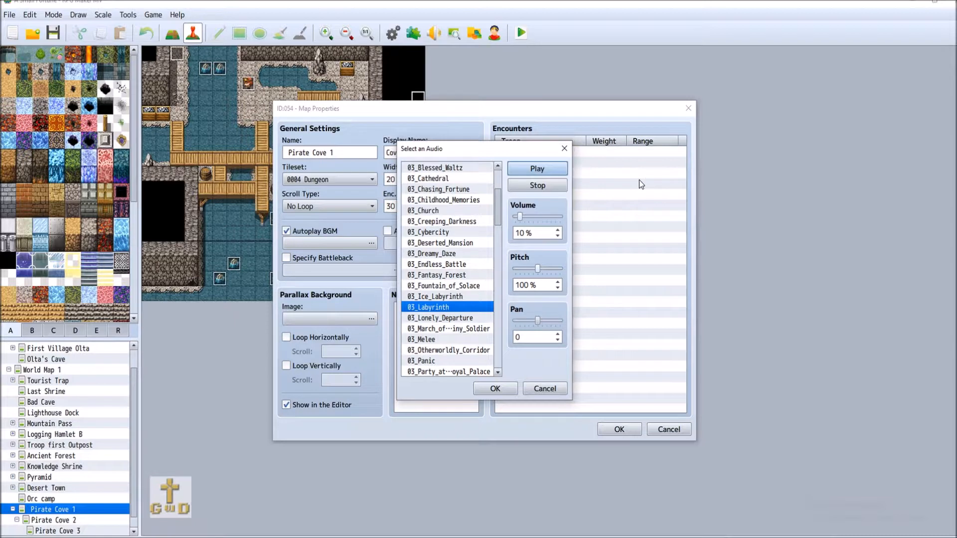
click(538, 186)
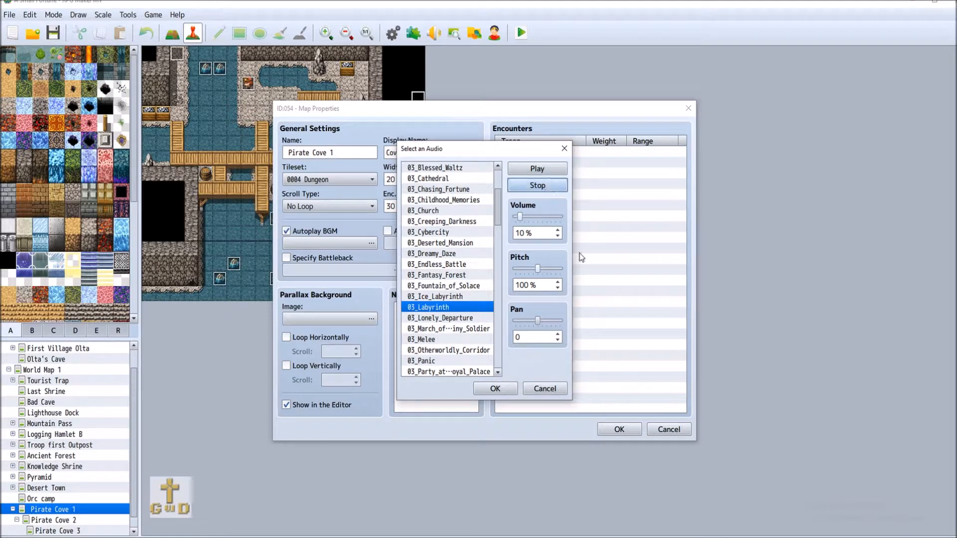
Step: Preview 03_Lonely_Departure at 130% and 120% pitch, stop it, and return the pitch to 100%
scroll(473, 328, down, 2)
click(478, 275)
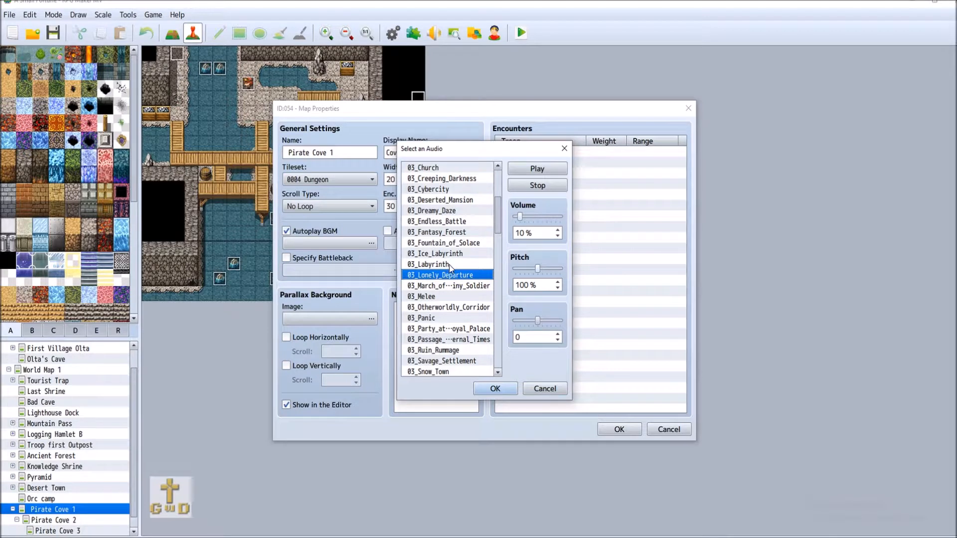
click(538, 169)
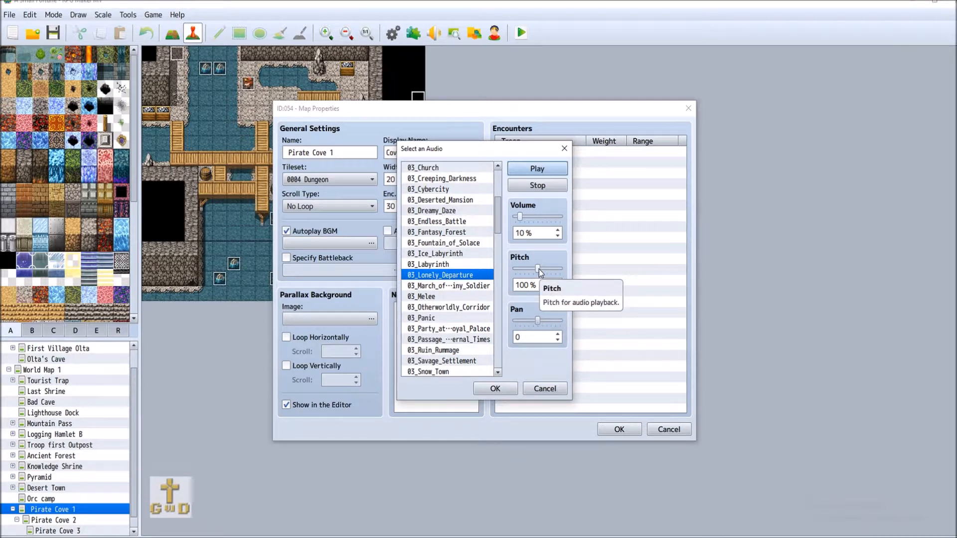
drag(540, 269, 554, 276)
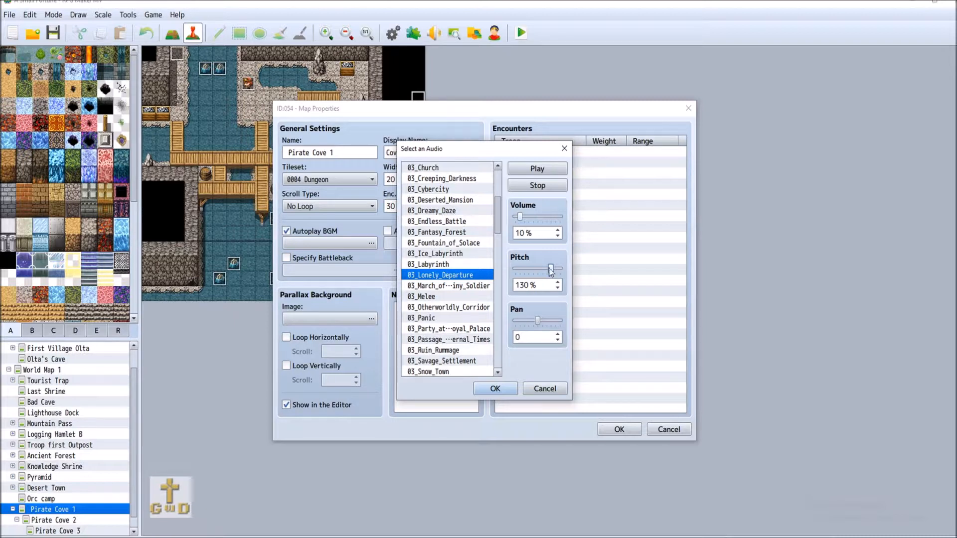
drag(550, 270, 547, 271)
click(537, 185)
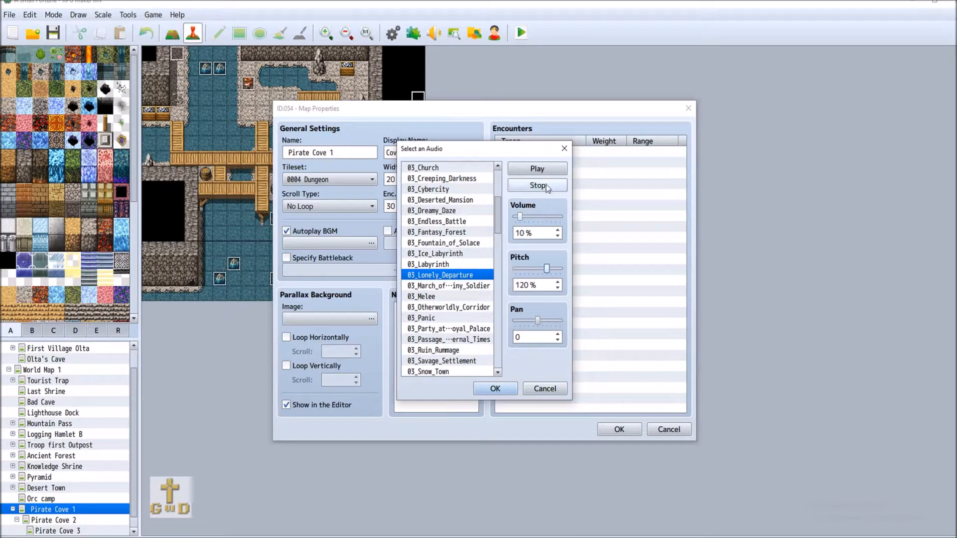
click(541, 269)
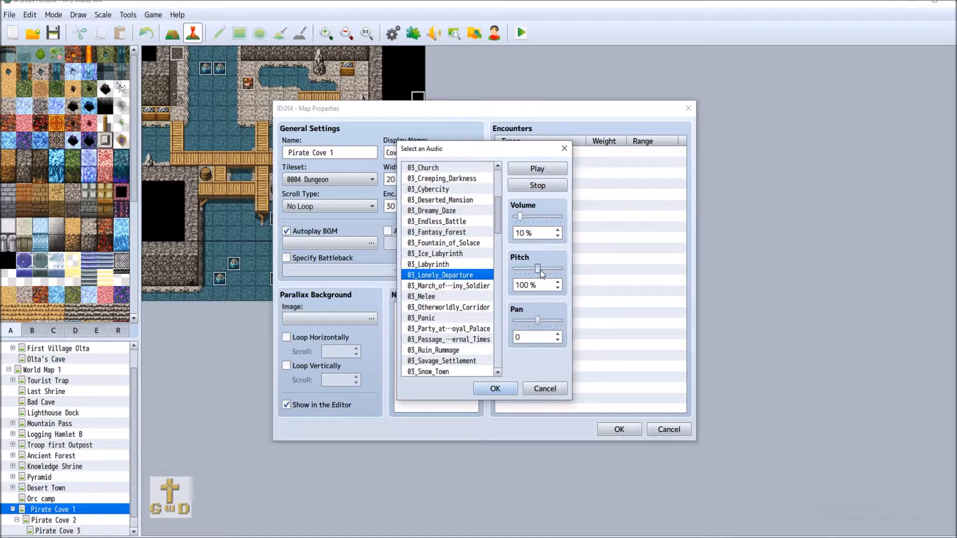
Step: Preview the 03_March_of…iny_Soldier track and 03_Melee briefly, stopping each one
click(457, 286)
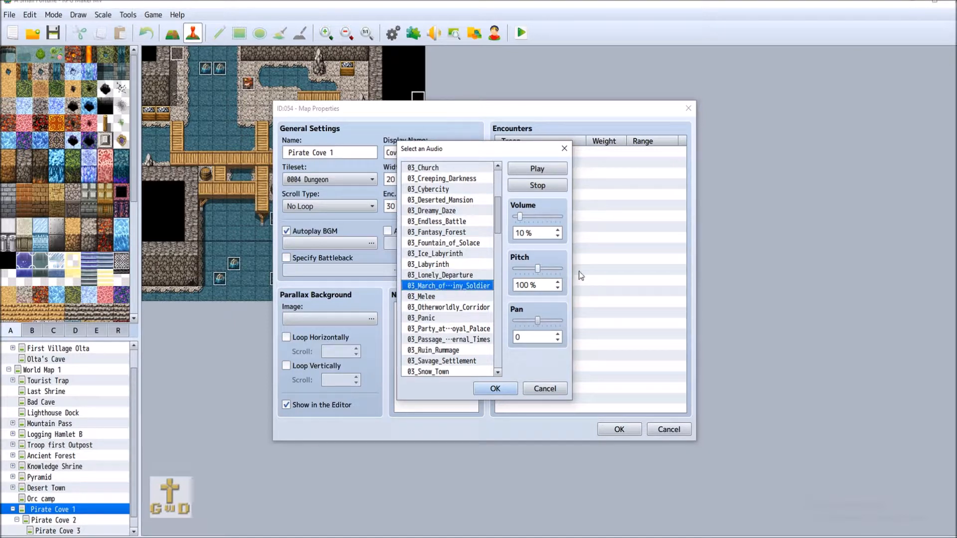
click(544, 168)
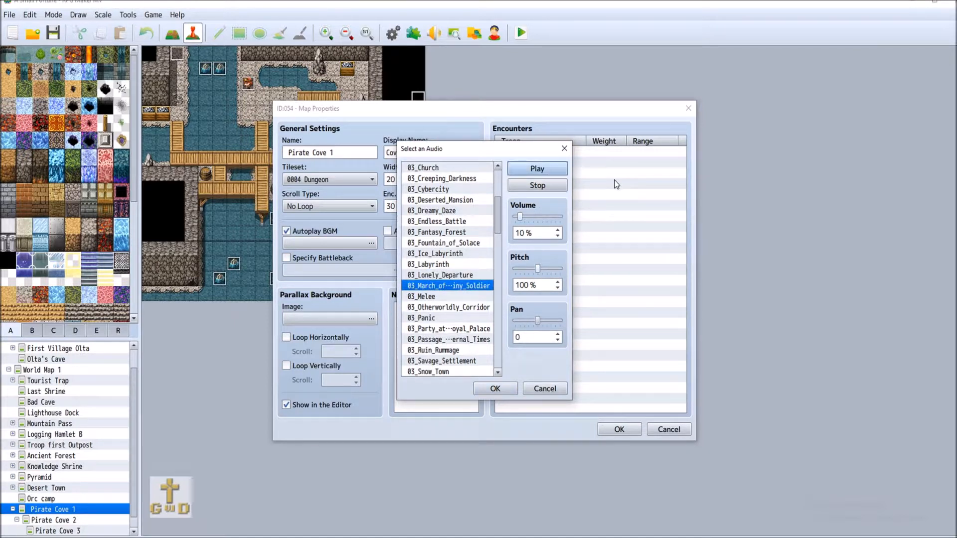
click(553, 186)
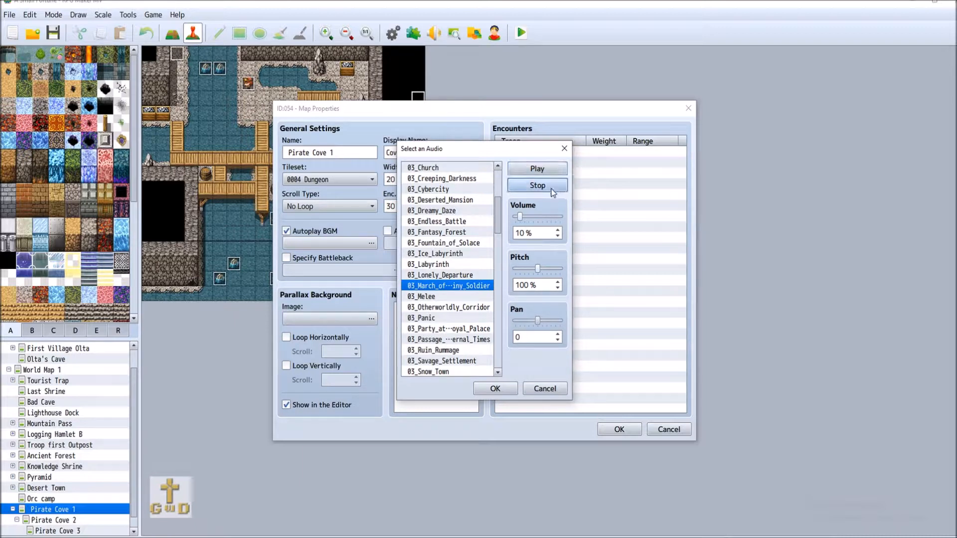
click(445, 297)
click(545, 170)
click(546, 185)
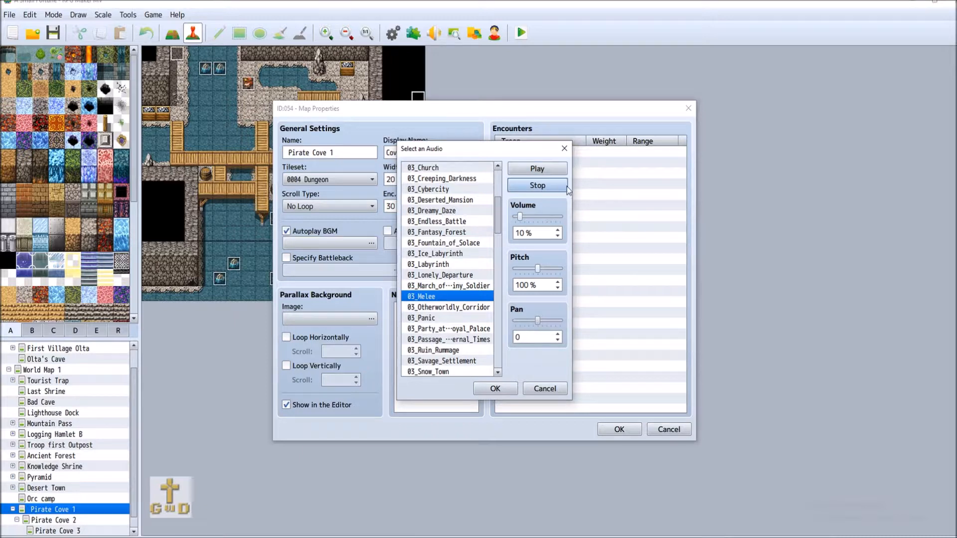
Step: Preview 03_Otherworldly_Corridor and play 03_Panic for comparison
click(467, 307)
click(538, 169)
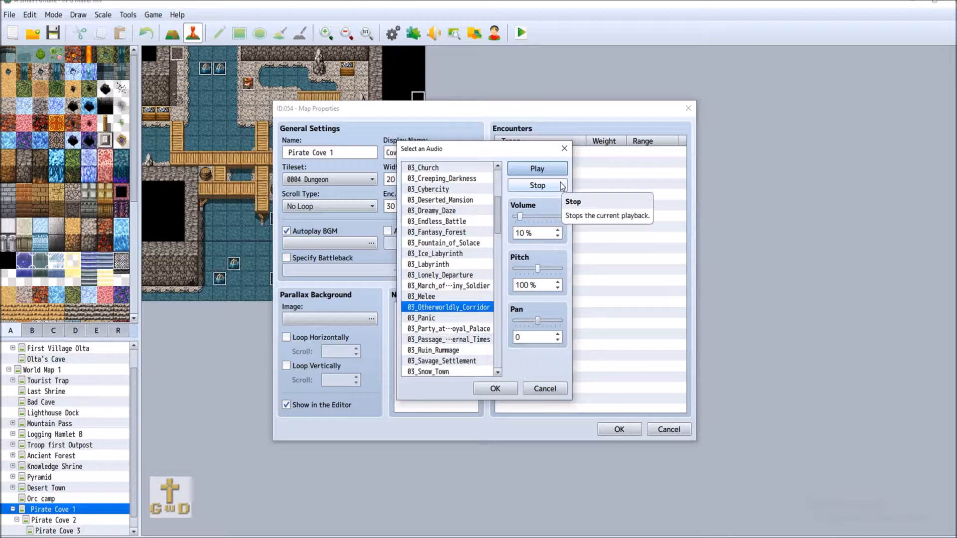
scroll(451, 269, down, 2)
click(452, 263)
click(549, 169)
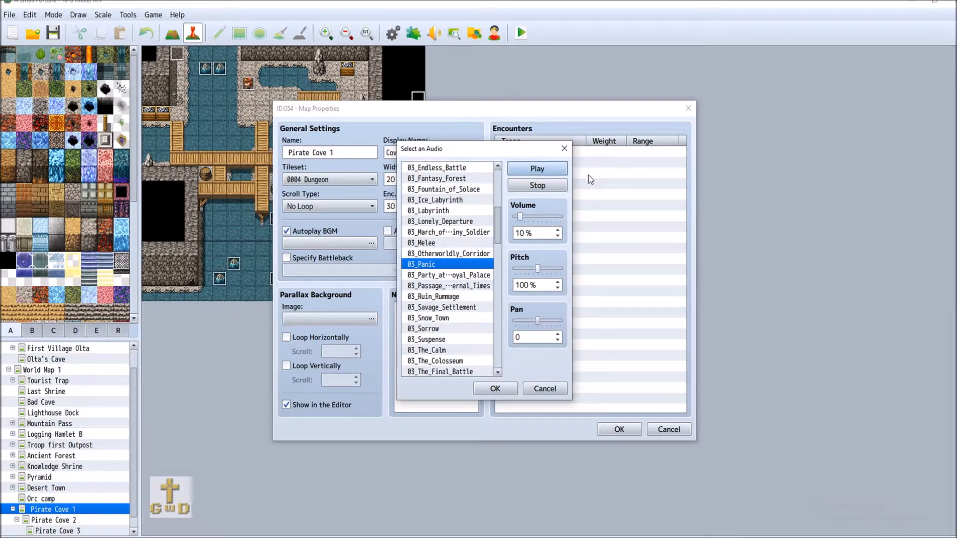
Step: Preview the 03_Party_at…oyal_Palace and 03_Passage_…ernal_Times tracks, check the remaining 03 titles, and stop the playback
click(466, 275)
click(547, 172)
click(463, 286)
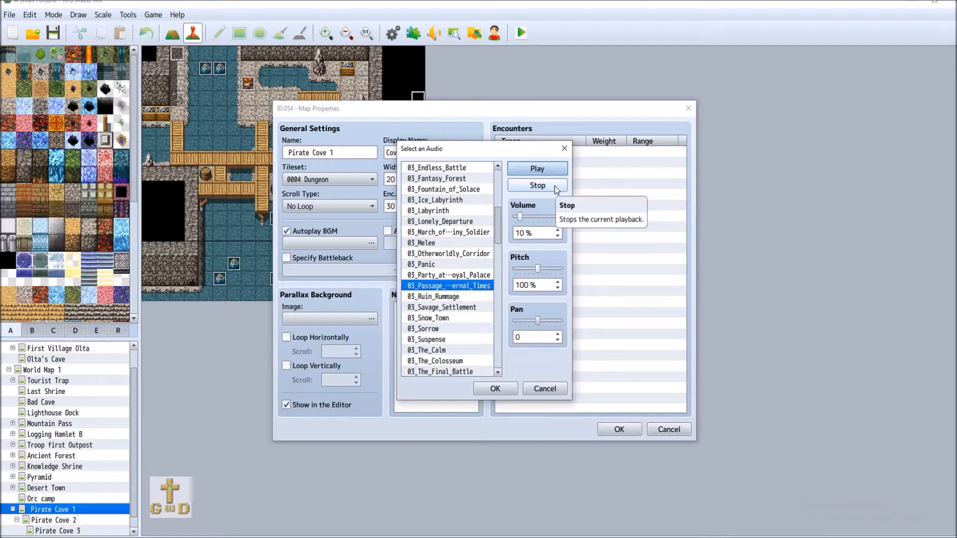
scroll(491, 239, down, 2)
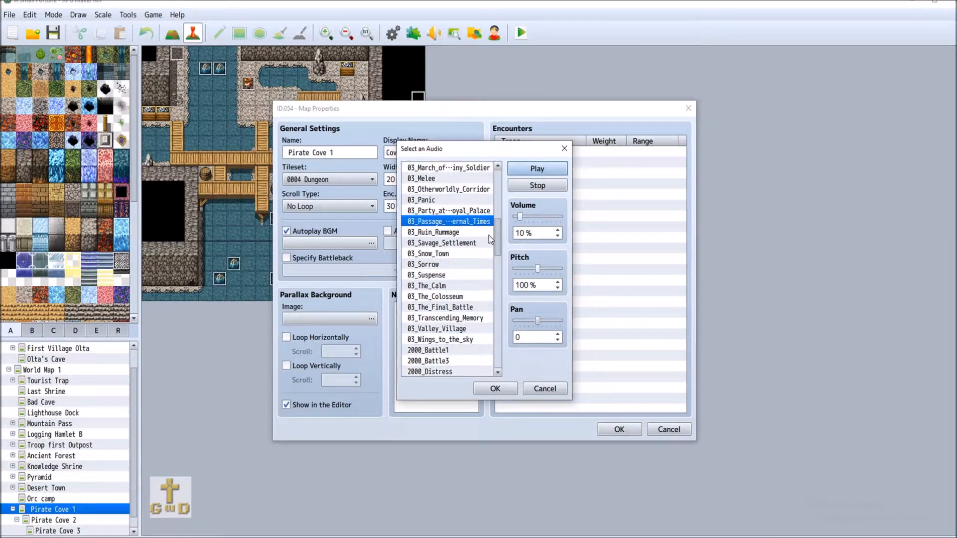
scroll(491, 239, down, 1)
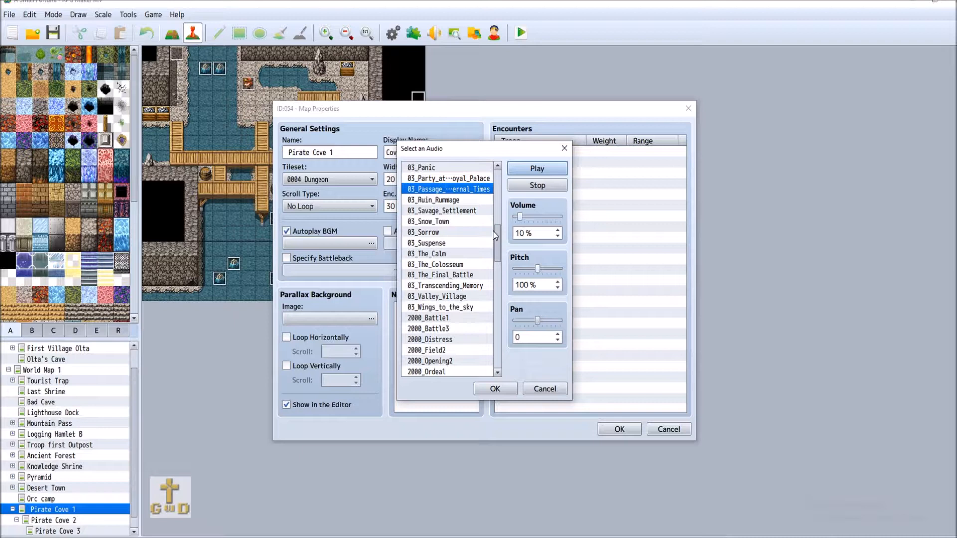
click(537, 185)
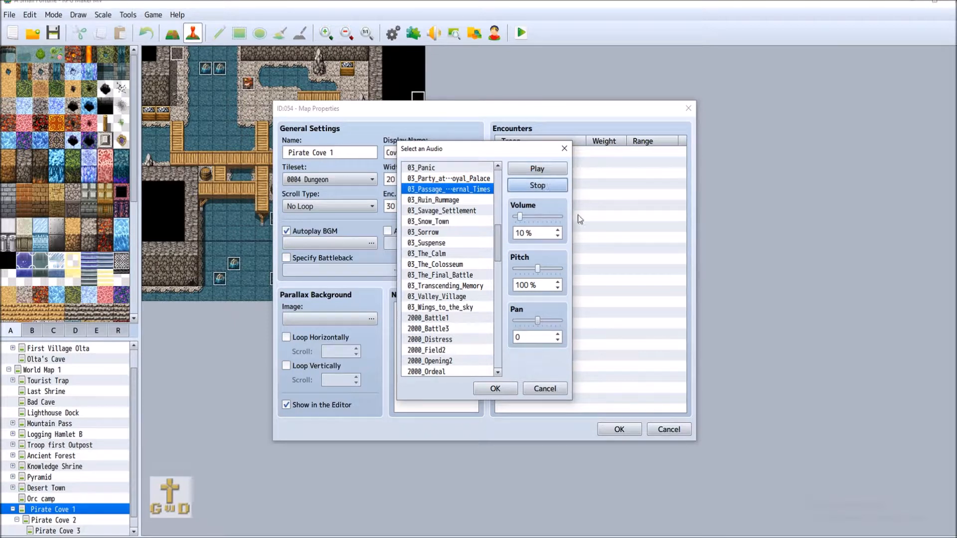
Step: Listen to 03_Ruin_Rummage and move on to 03_Savage_Settlement
click(471, 202)
click(538, 171)
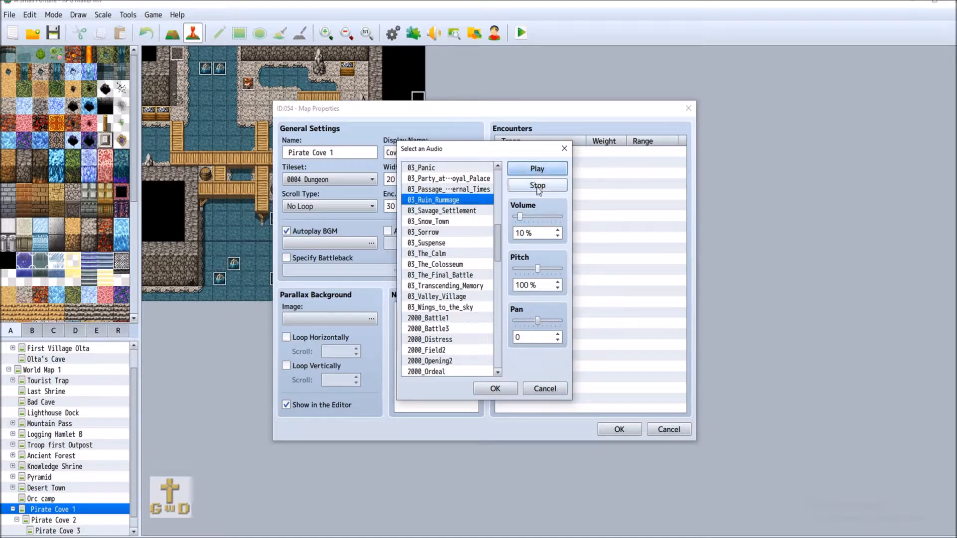
click(442, 212)
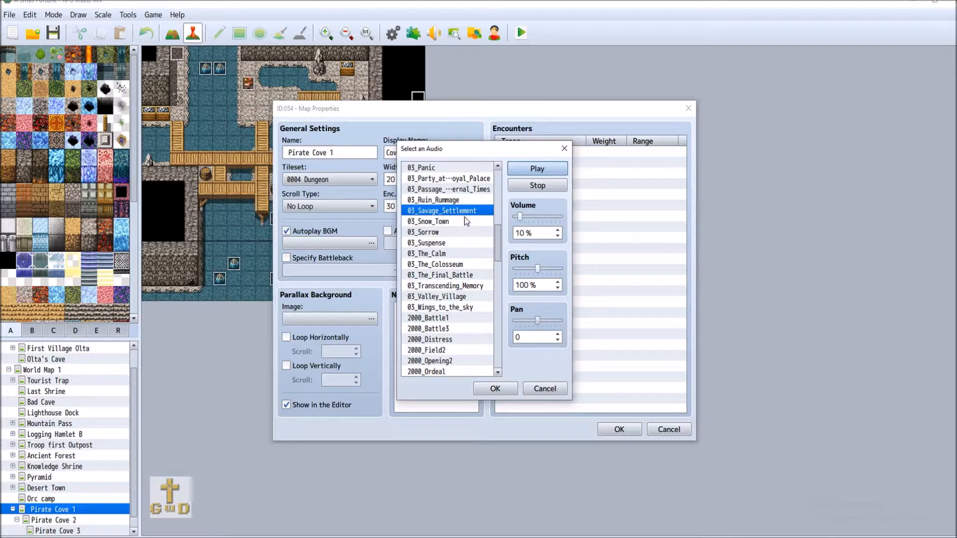
Step: Stop 03_Savage_Settlement and preview 03_Snow_Town, trying a 70% pitch before restoring it to 100%
click(531, 187)
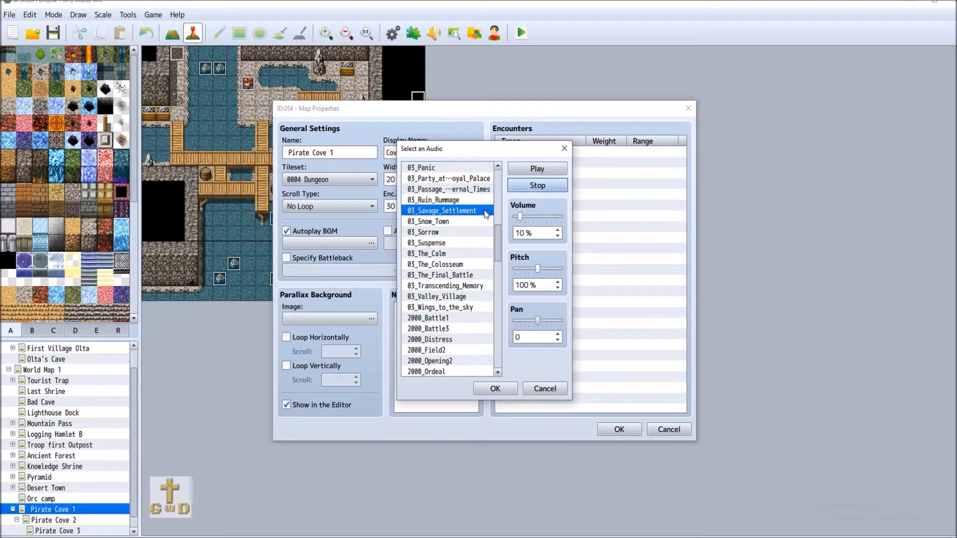
click(427, 222)
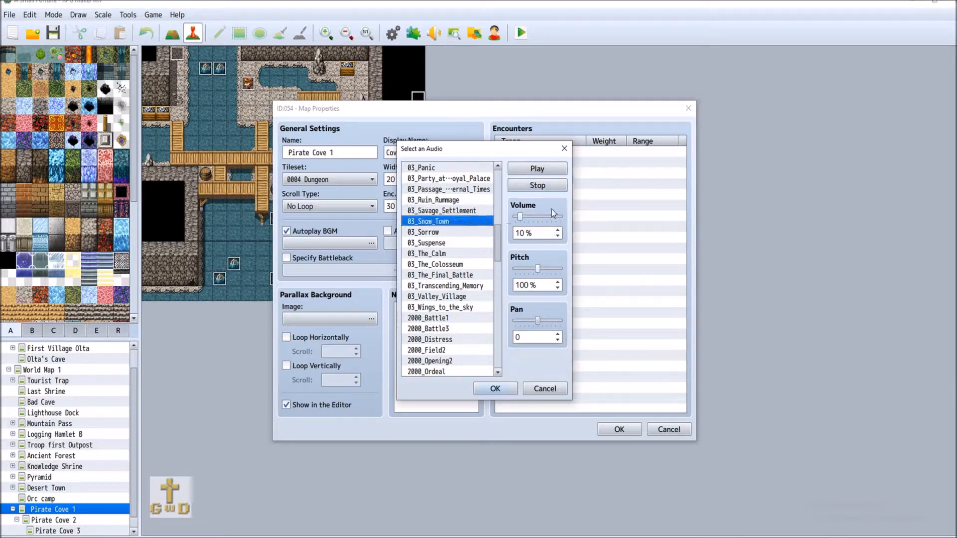
click(537, 169)
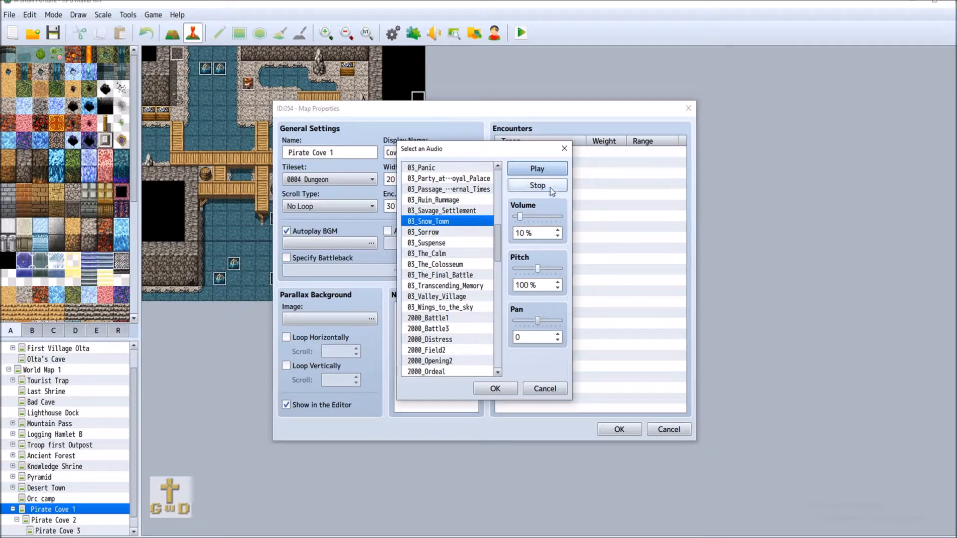
drag(538, 270, 524, 270)
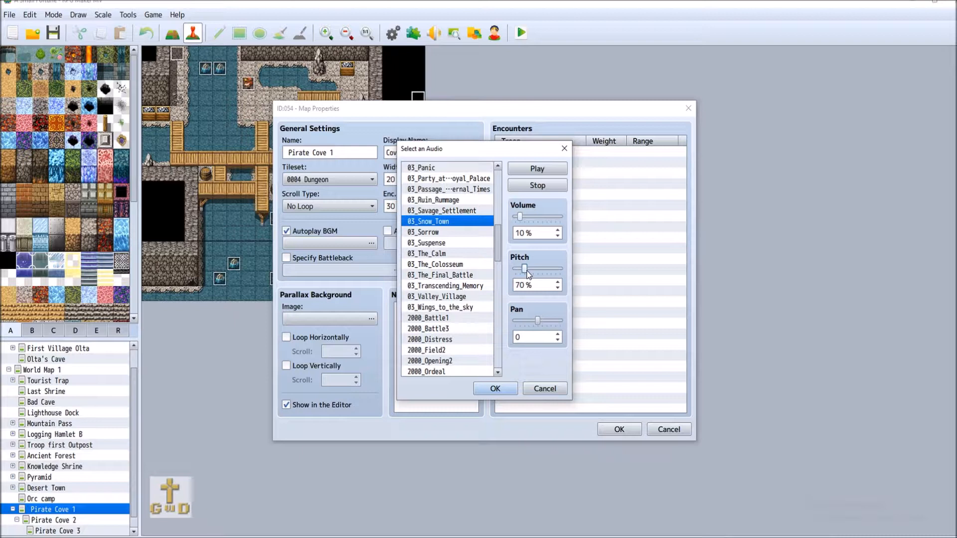
click(561, 187)
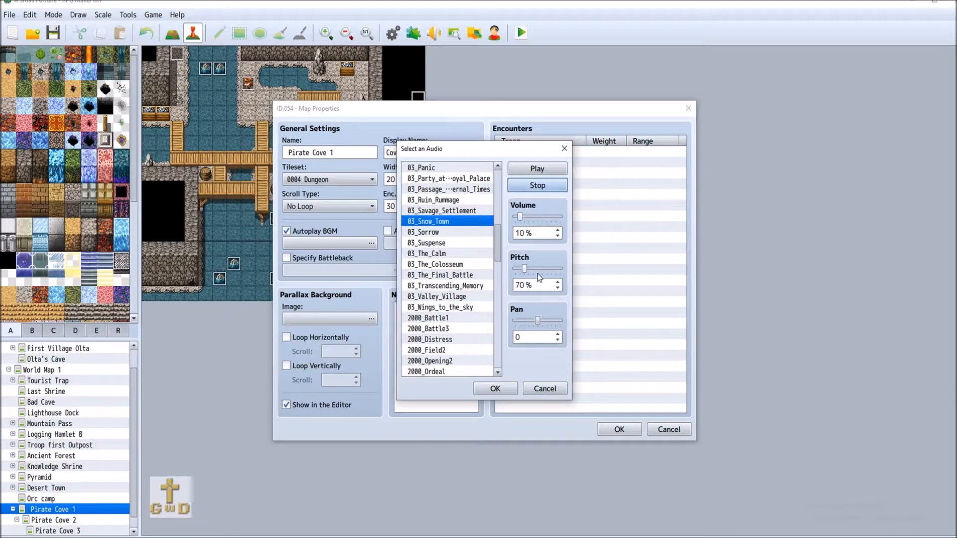
drag(523, 272, 538, 275)
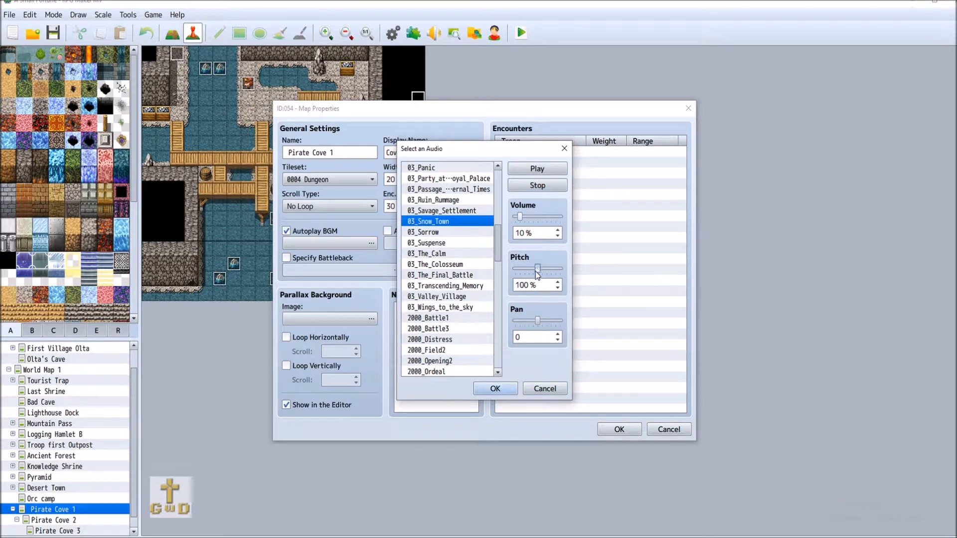
Step: Preview 03_Sorrow, trying a 130% pitch, stop playback, and restore the pitch to 100%
click(469, 236)
click(537, 169)
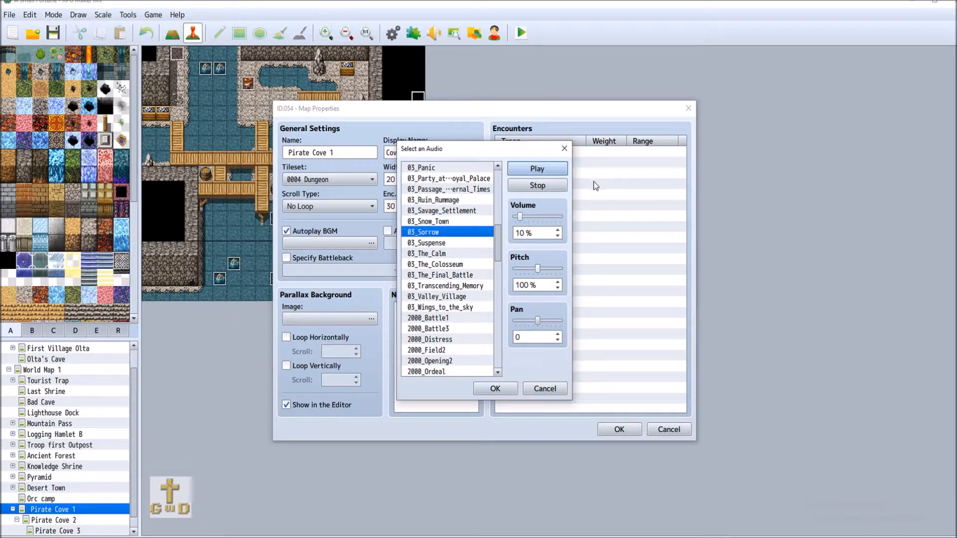
drag(537, 271, 555, 274)
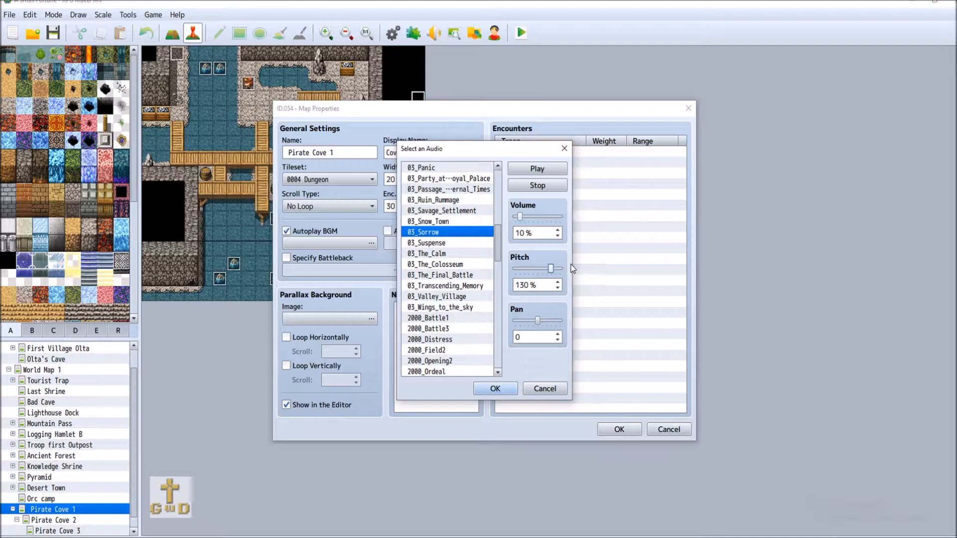
click(514, 185)
drag(552, 268, 539, 269)
Step: Preview the 03_Suspense and 03_The_Calm tracks, stopping each one
click(456, 244)
click(538, 169)
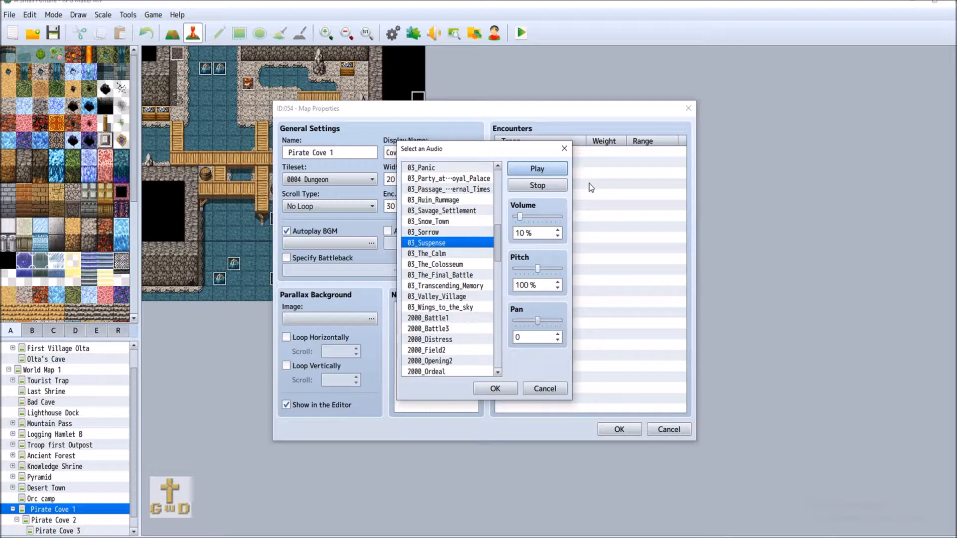
click(556, 187)
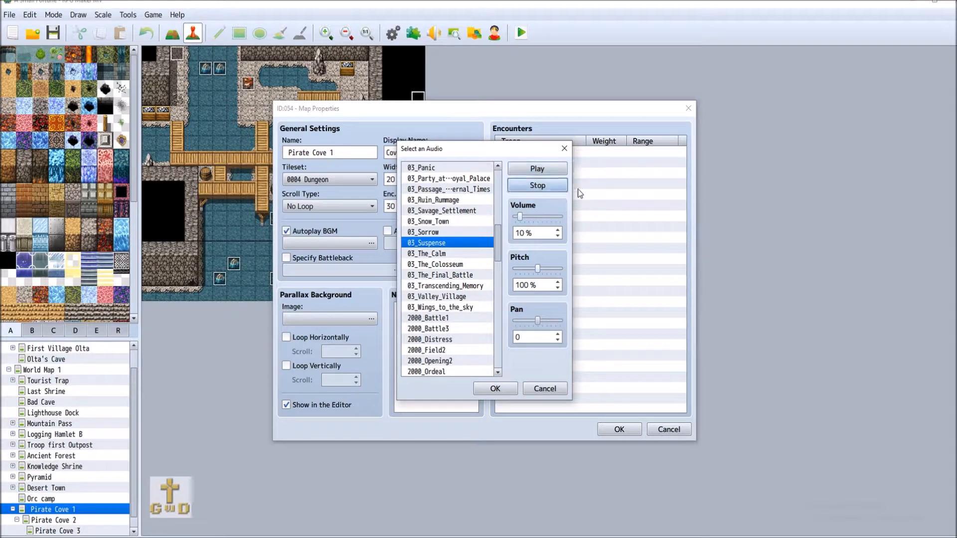
click(458, 253)
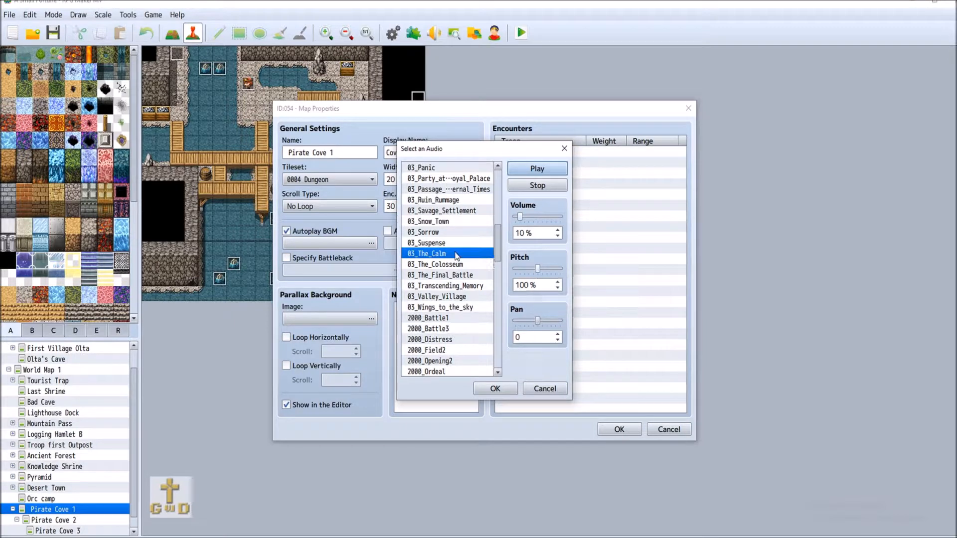
click(560, 189)
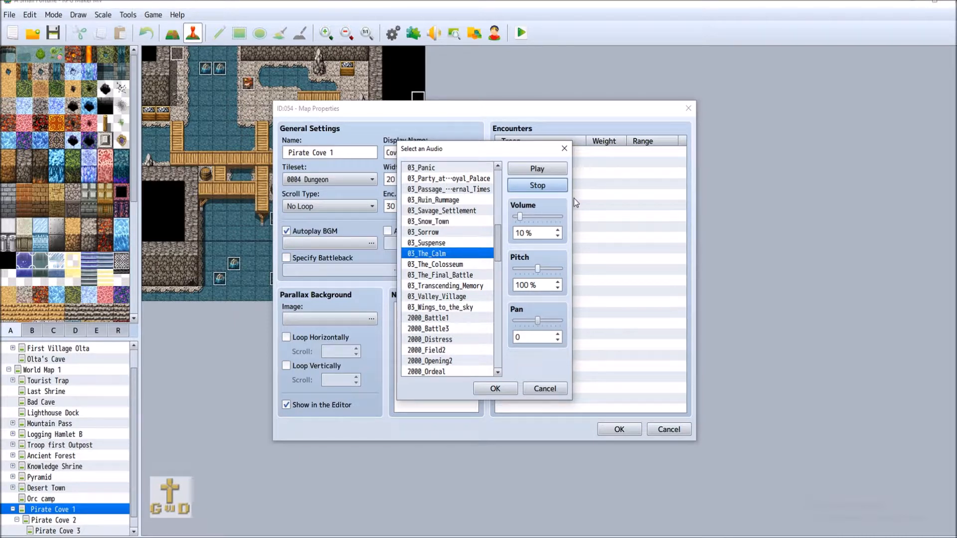
Step: Skip past 03_The_Colosseum and preview the 03_Transcending_Memory track
click(470, 263)
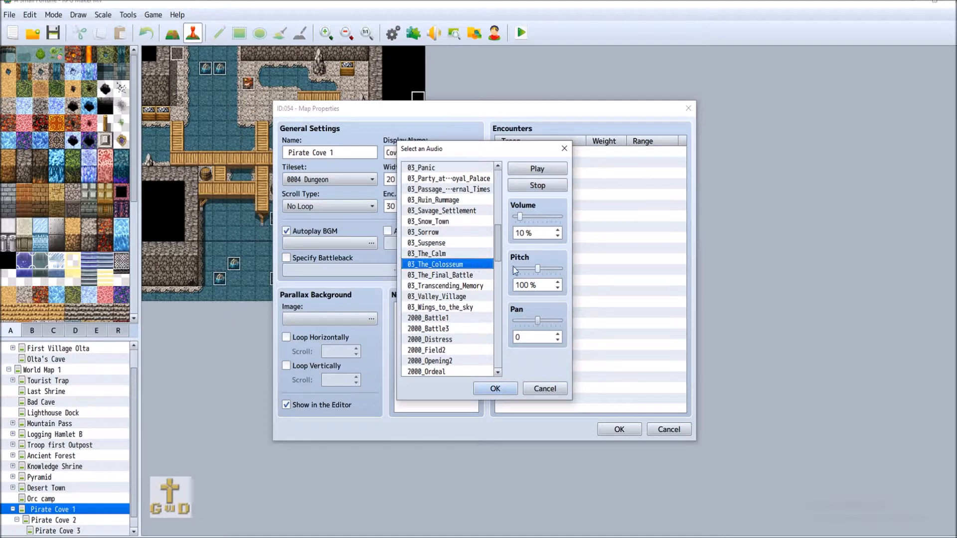
click(475, 284)
click(521, 170)
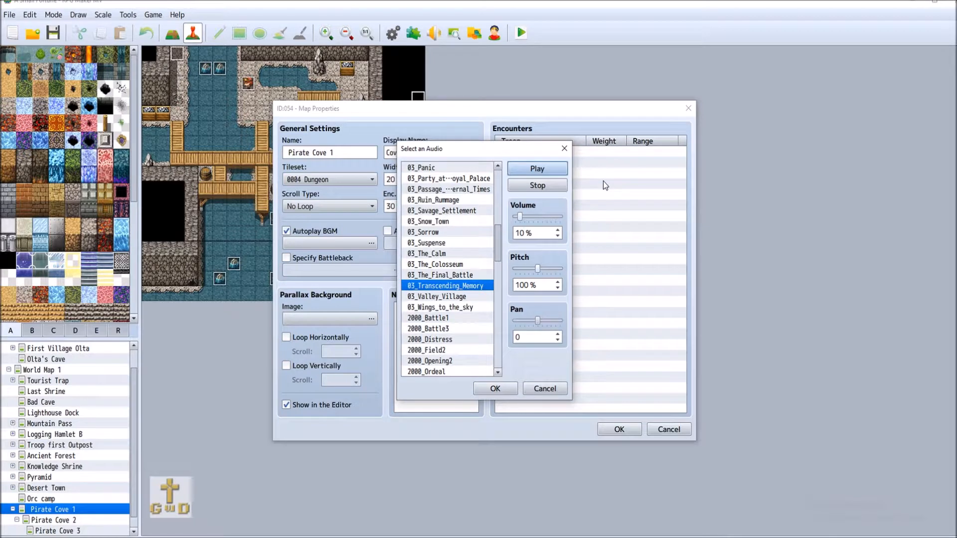
Step: Preview 03_Wings_to_the_sky, trying a 70% pitch, stop playback, and restore the pitch to 100%
click(467, 308)
click(558, 168)
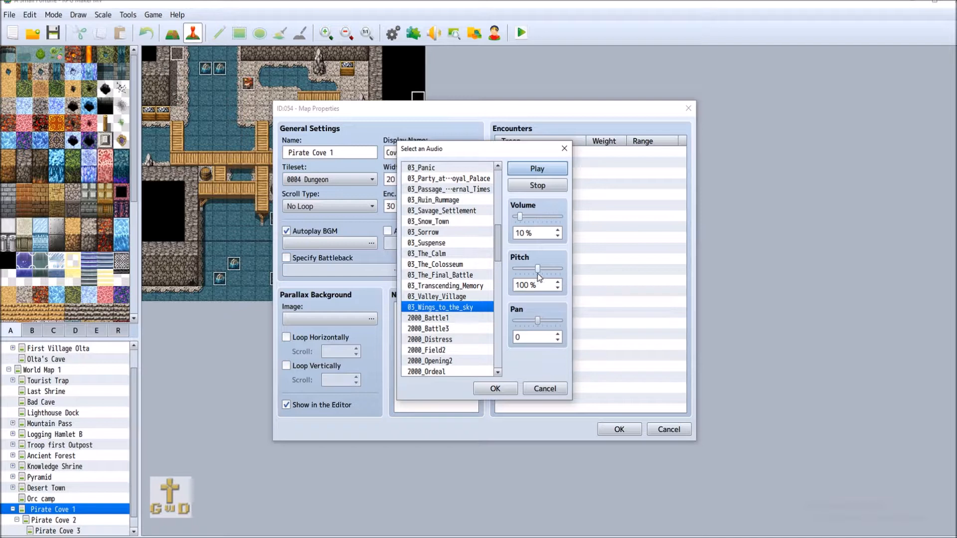
drag(538, 268, 525, 273)
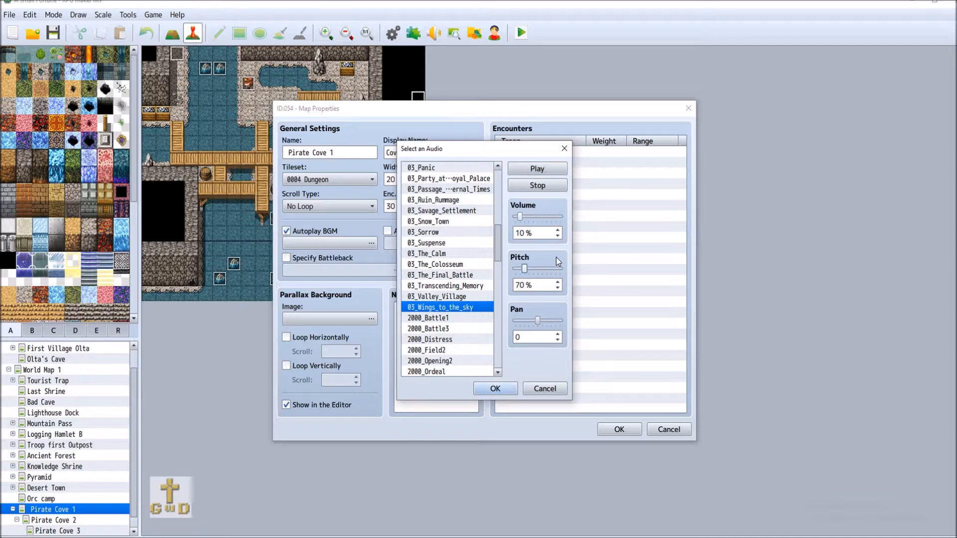
click(537, 185)
drag(526, 270, 537, 269)
Step: Preview the 2000_Field2 and 2000_Ordeal tracks, stopping each one
scroll(462, 290, down, 2)
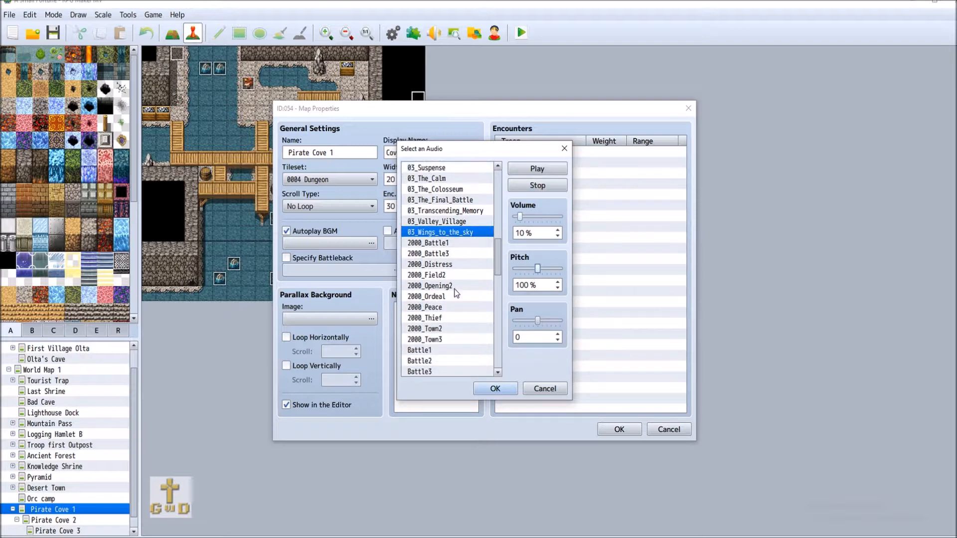
click(452, 276)
click(538, 168)
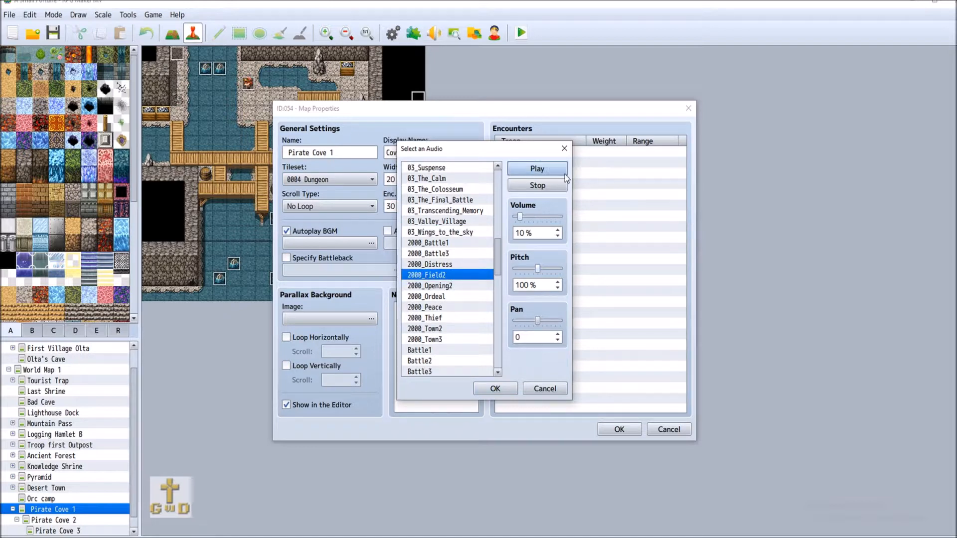
click(554, 186)
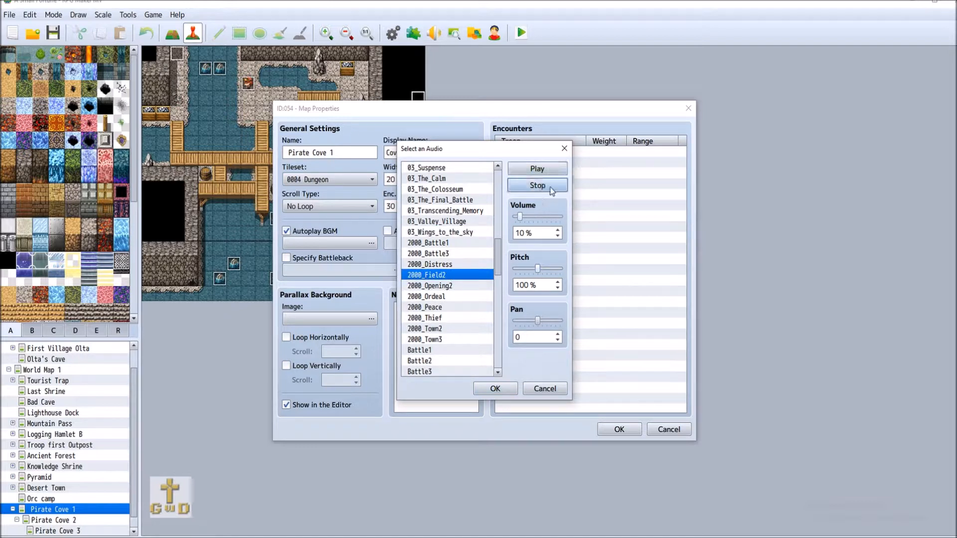
scroll(474, 294, down, 1)
click(451, 264)
click(538, 168)
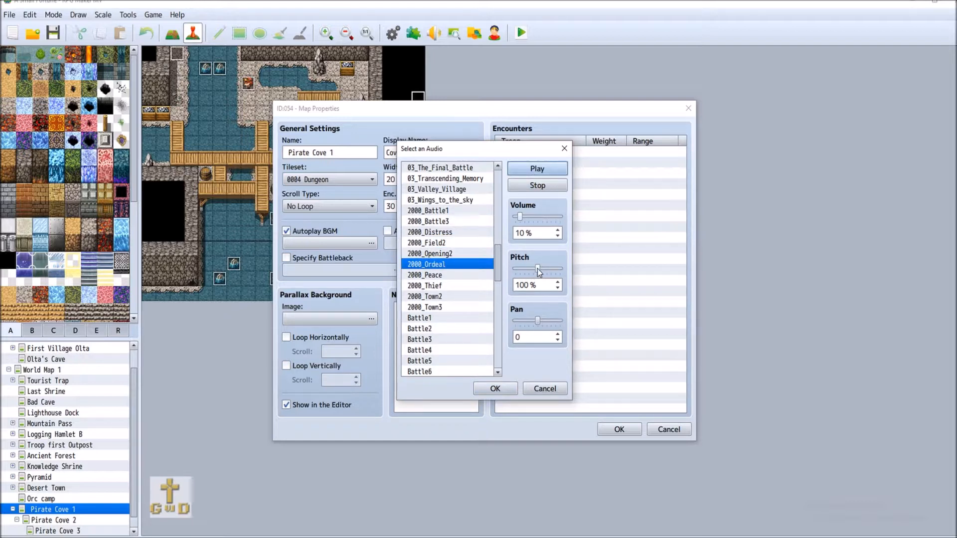
click(547, 189)
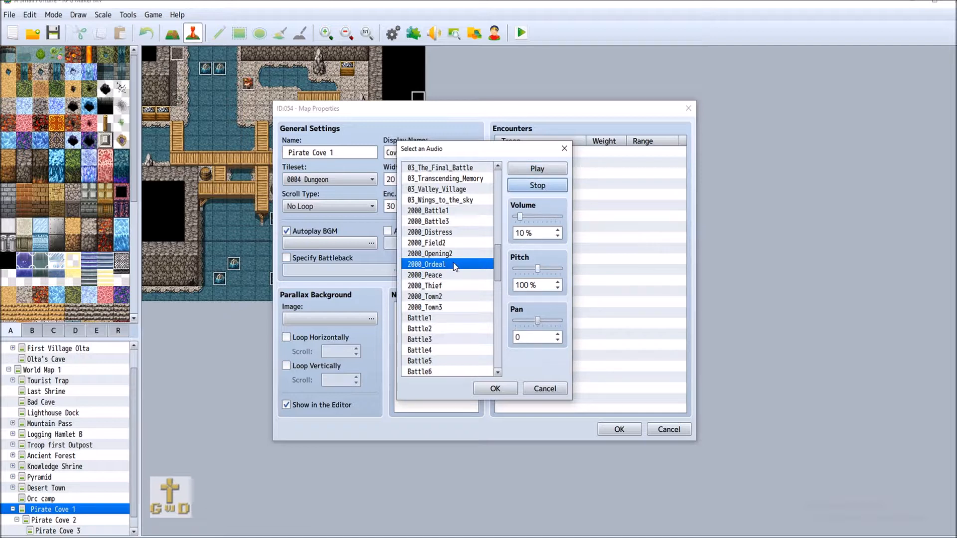
Step: Preview 2000_Peace, trying a 130% pitch and slower settings before restoring the pitch to 100%
click(451, 278)
click(559, 173)
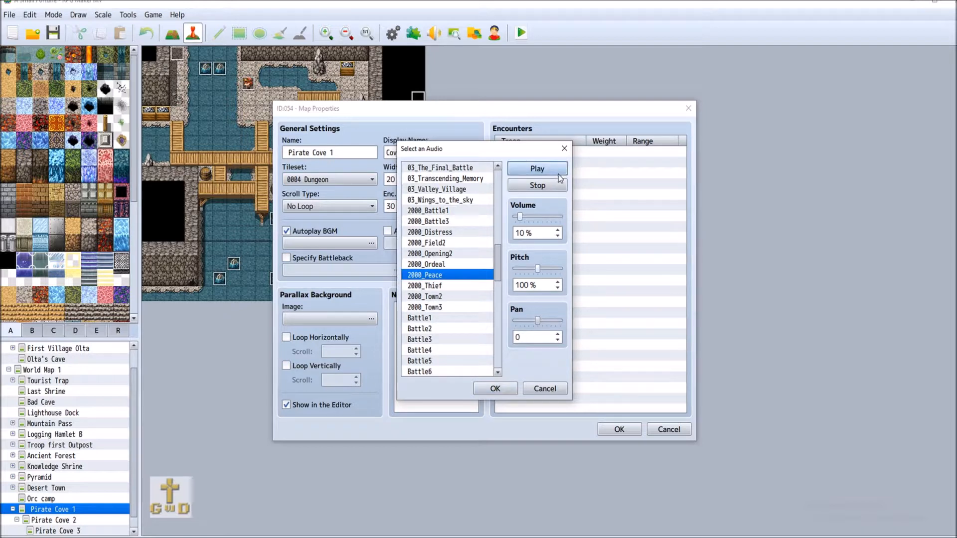
click(537, 271)
drag(538, 275, 552, 272)
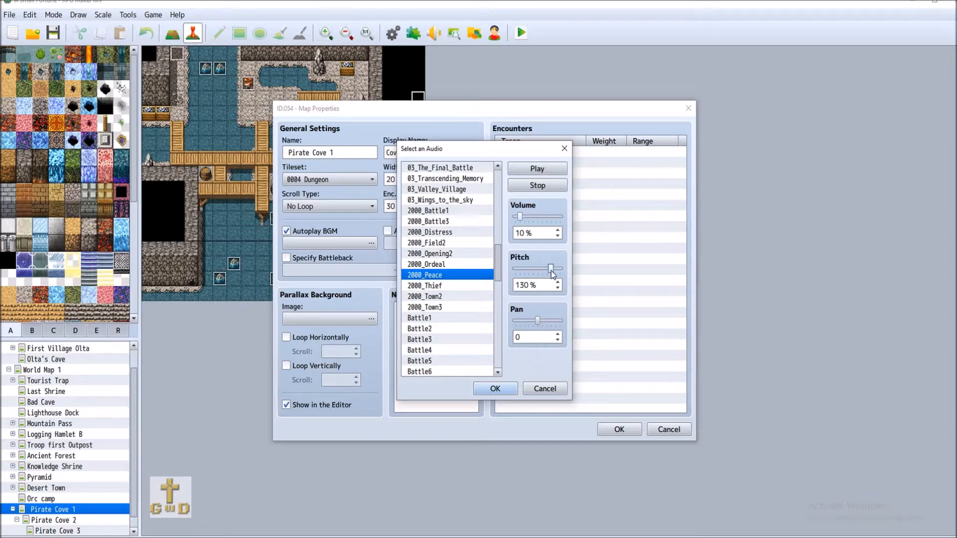
drag(551, 273, 548, 274)
drag(547, 270, 525, 272)
drag(526, 270, 535, 273)
drag(529, 272, 538, 272)
Step: Preview 2000_Thief, raise its volume slightly, and assign it as the autoplay BGM of Pirate Cove 1
click(483, 285)
click(545, 171)
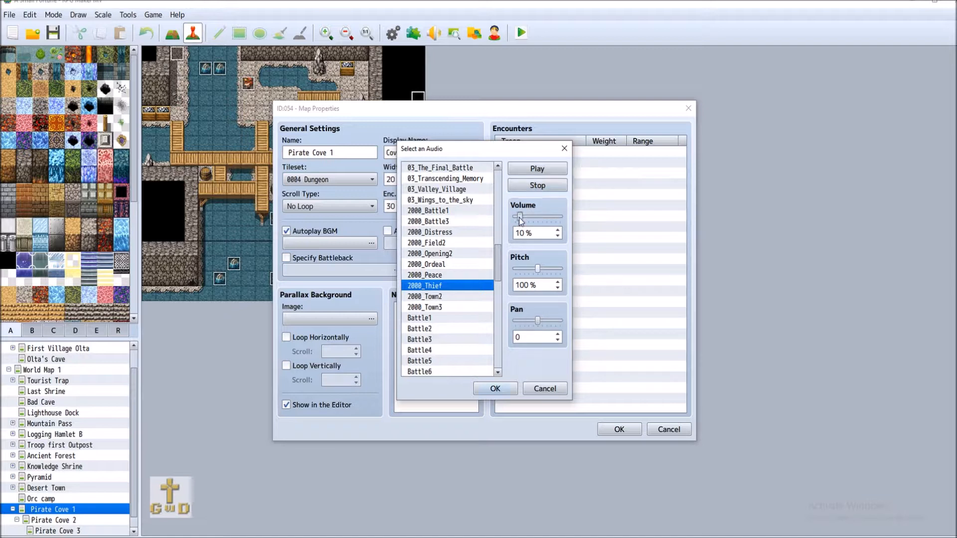
drag(525, 217, 525, 216)
click(495, 388)
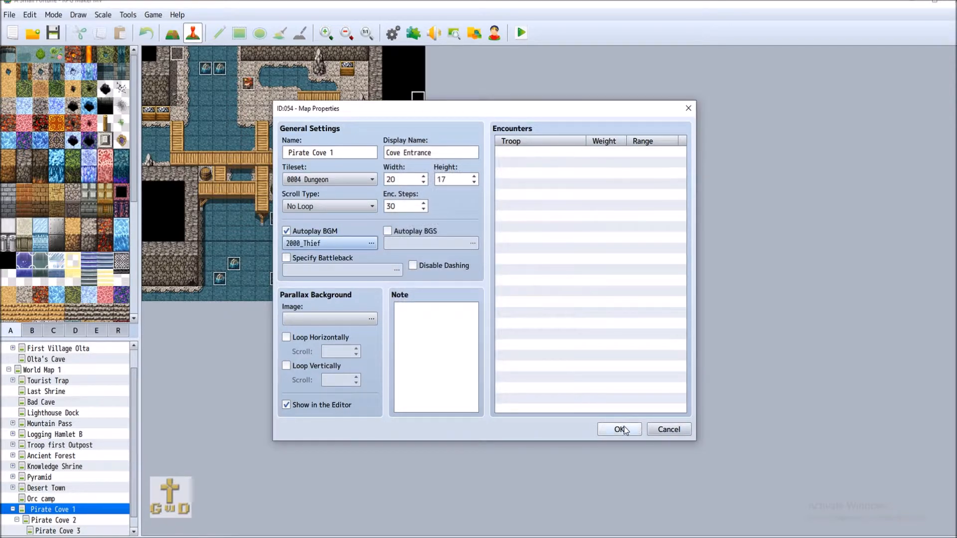
click(620, 429)
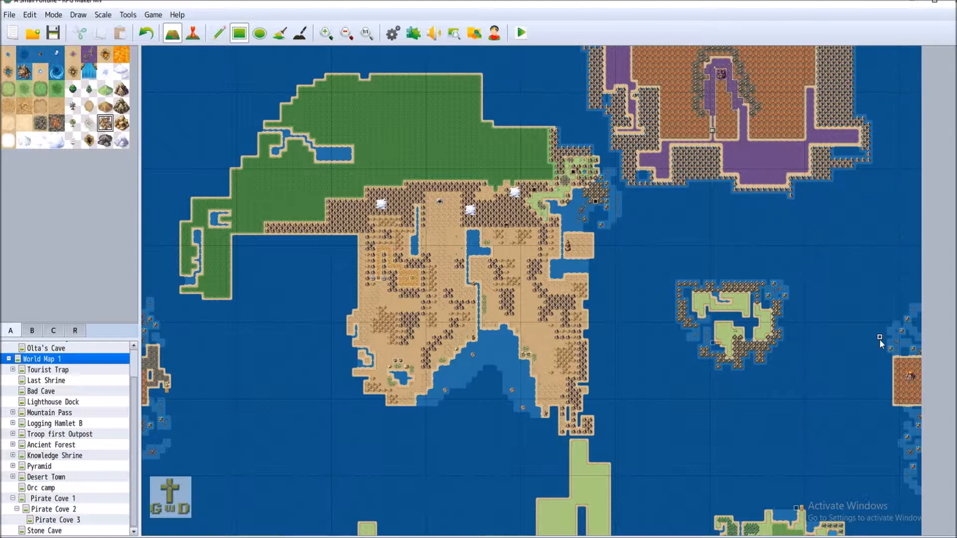
Step: Examine the continents and islands of World Map 1 from the northern lands to the snowy south
scroll(880, 344, down, 3)
scroll(878, 346, down, 6)
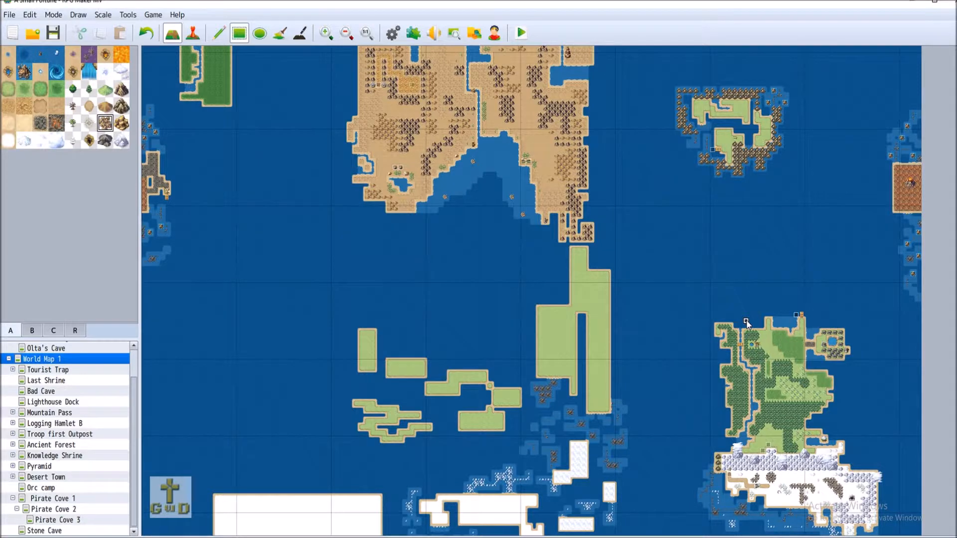
scroll(746, 322, up, 6)
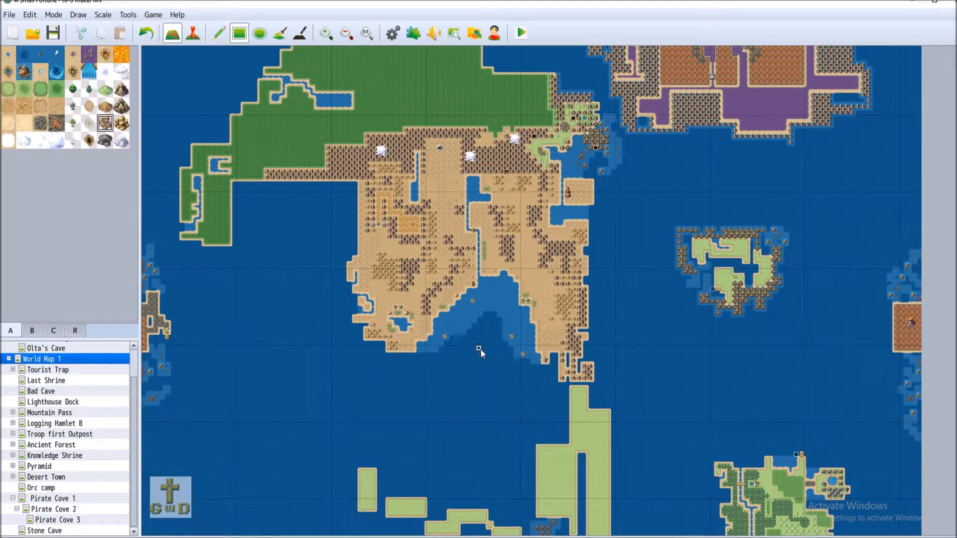
scroll(478, 350, up, 7)
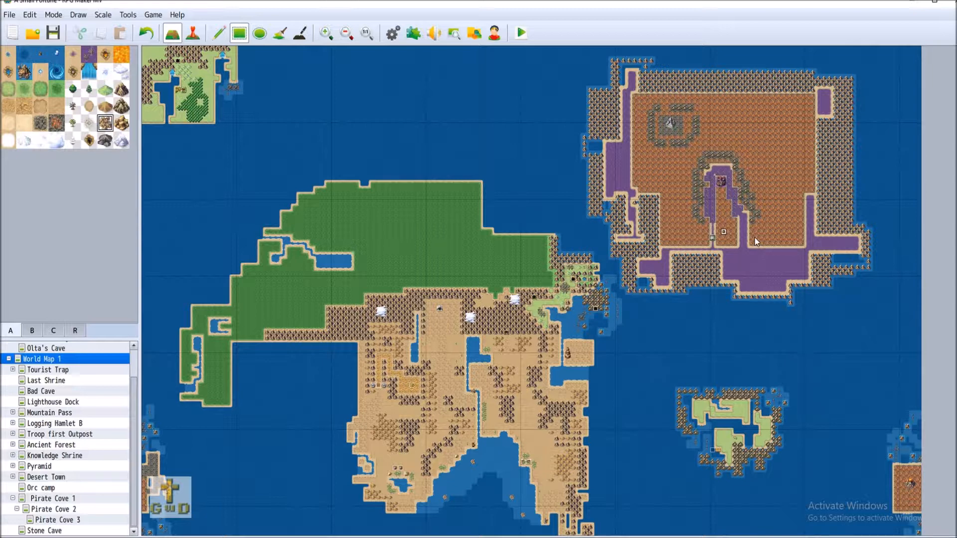
scroll(691, 228, down, 10)
scroll(854, 469, down, 1)
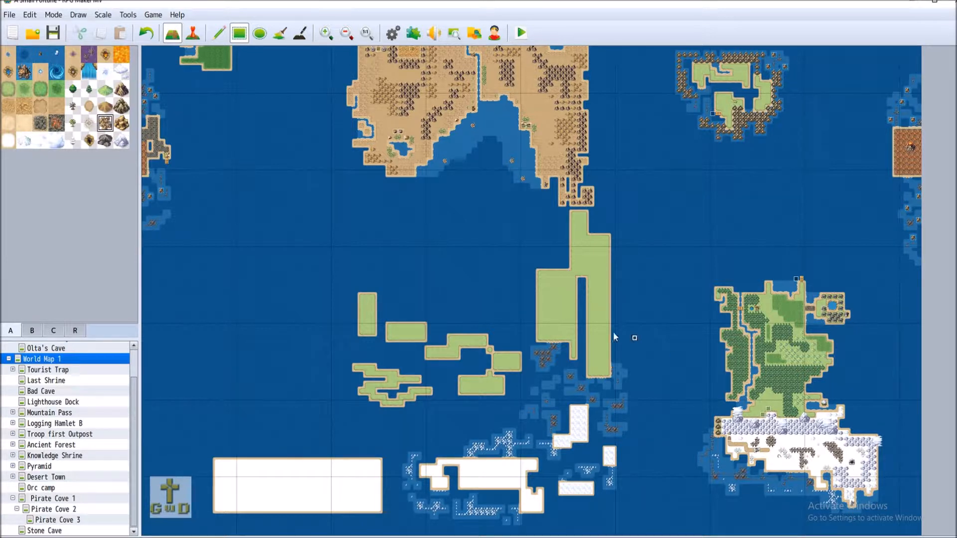
scroll(602, 338, up, 5)
scroll(602, 339, up, 5)
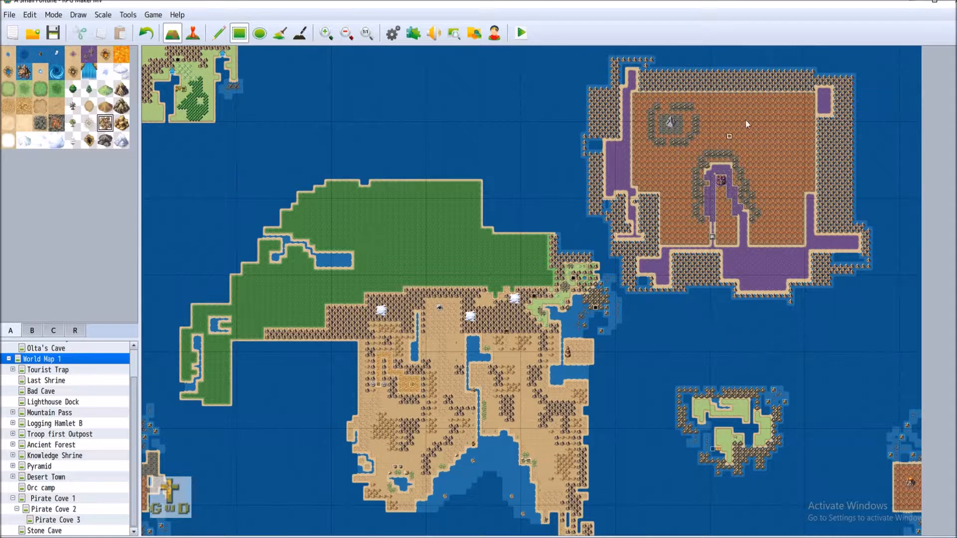
scroll(798, 423, down, 3)
scroll(798, 421, down, 3)
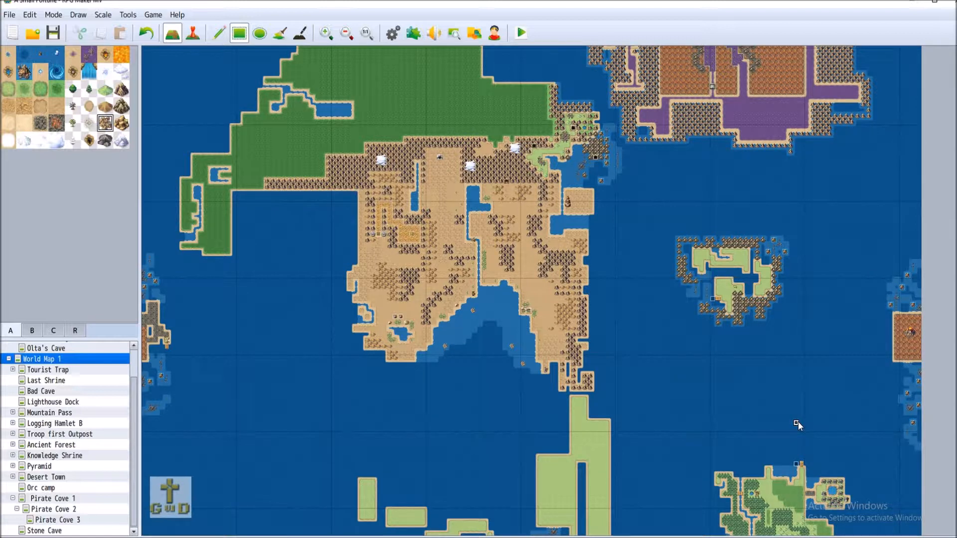
scroll(636, 326, up, 7)
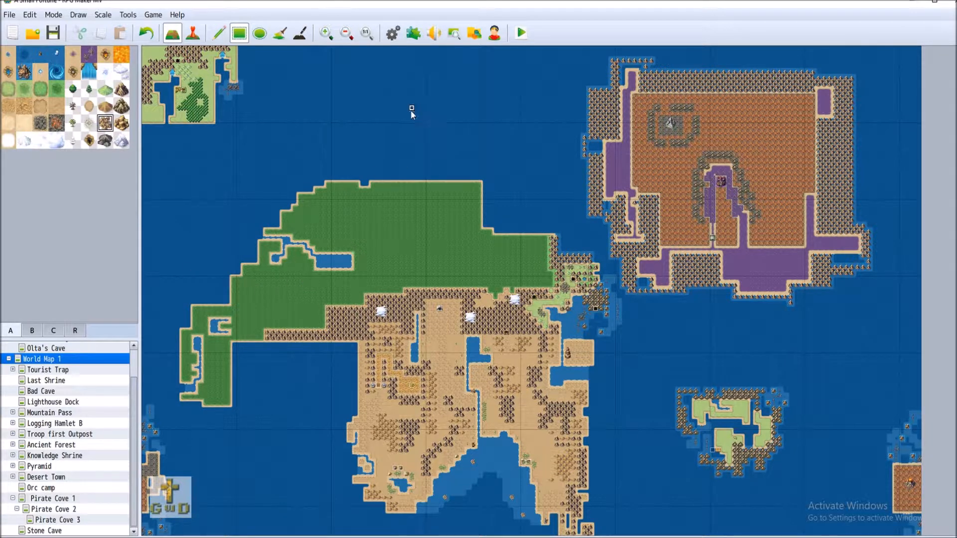
click(668, 123)
scroll(796, 270, down, 5)
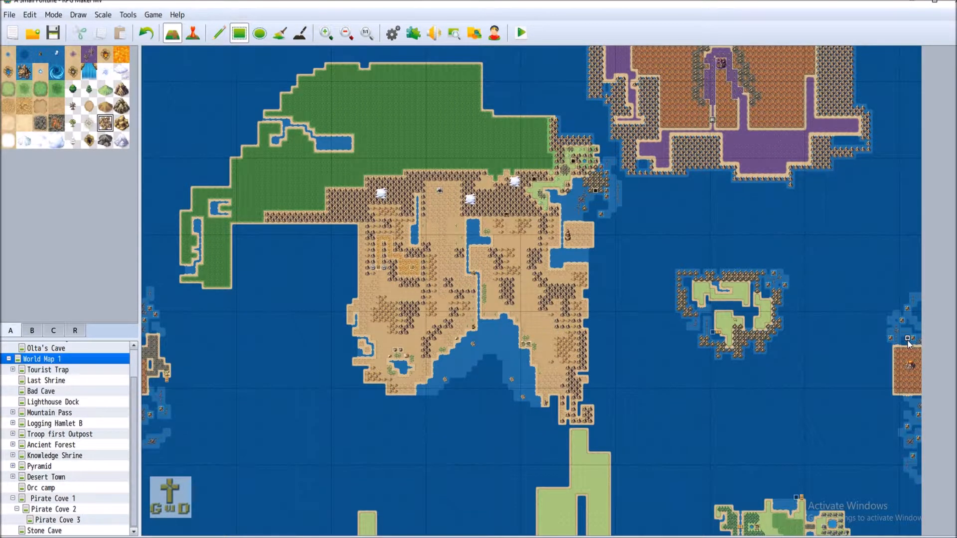
scroll(908, 343, down, 8)
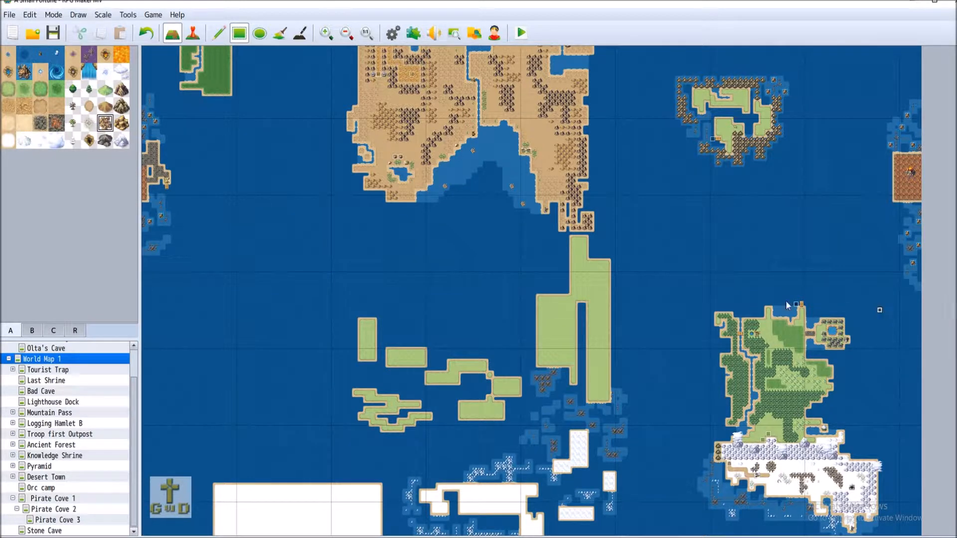
Step: Examine World Map 1's desert continent, the green land north of it, and the islands to the east
scroll(332, 257, up, 4)
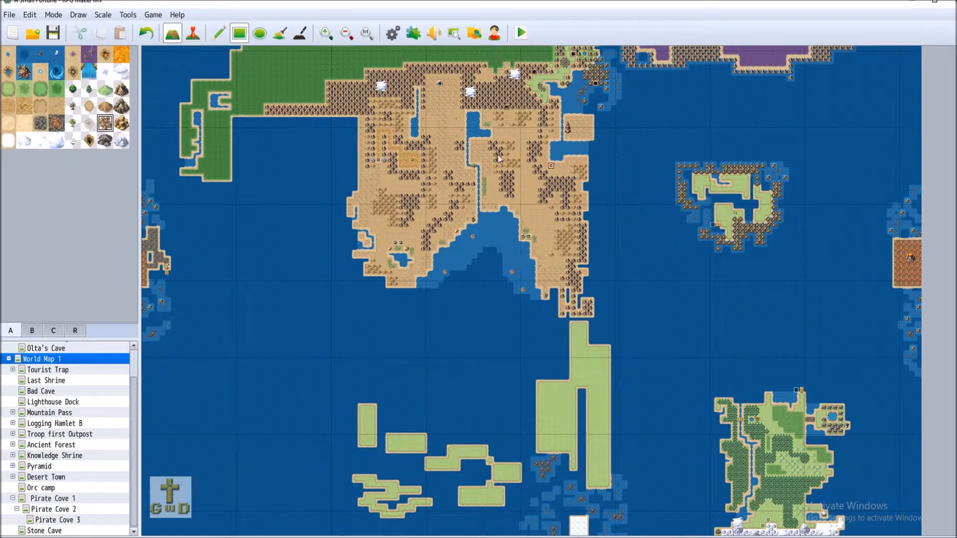
scroll(233, 97, up, 4)
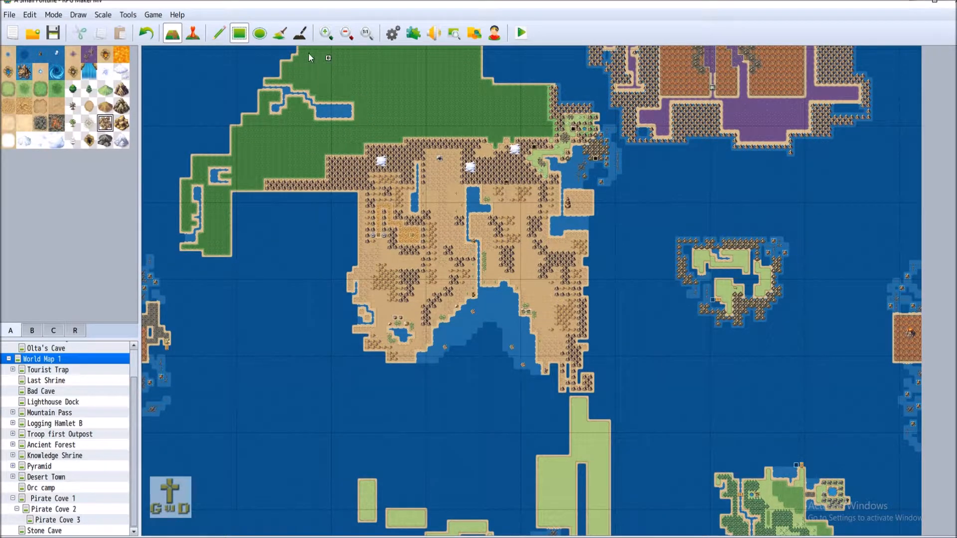
scroll(263, 339, down, 3)
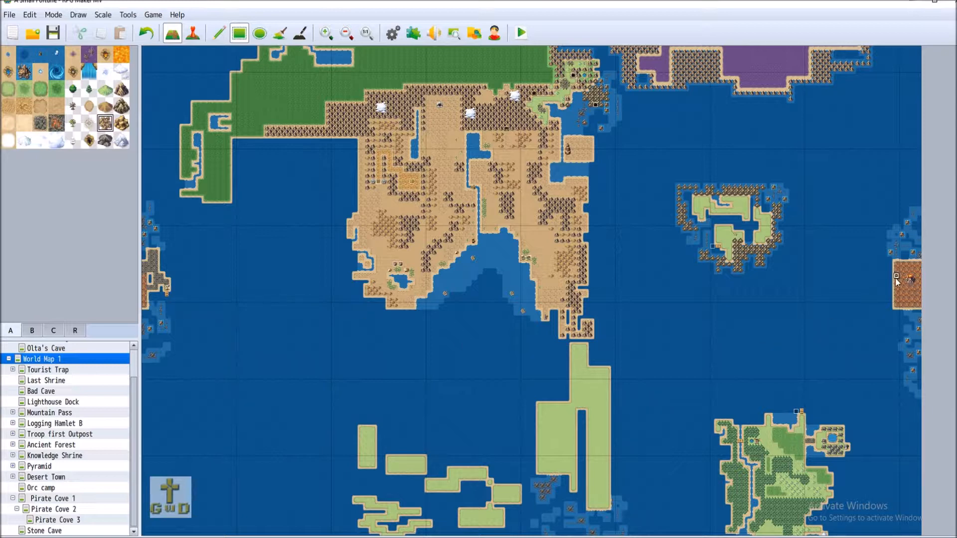
scroll(710, 346, up, 8)
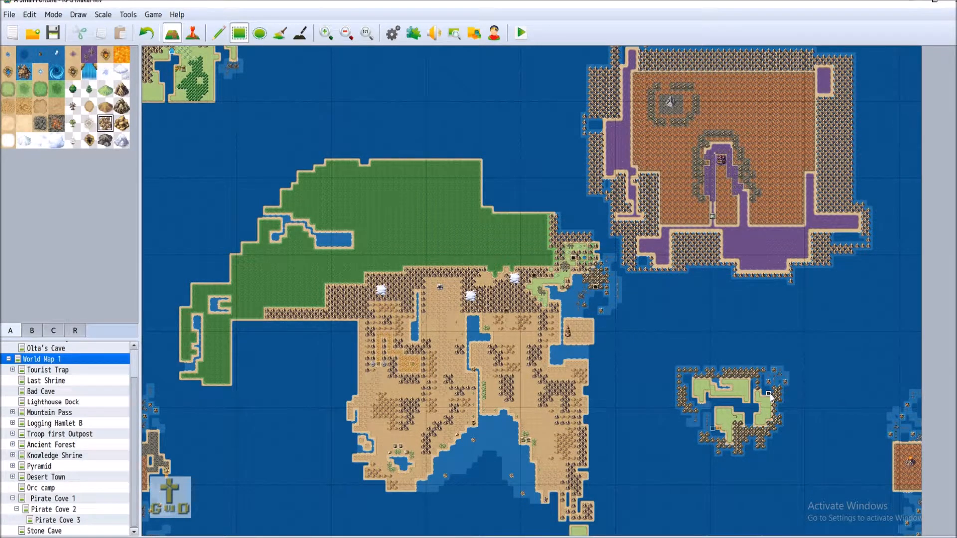
scroll(770, 393, down, 5)
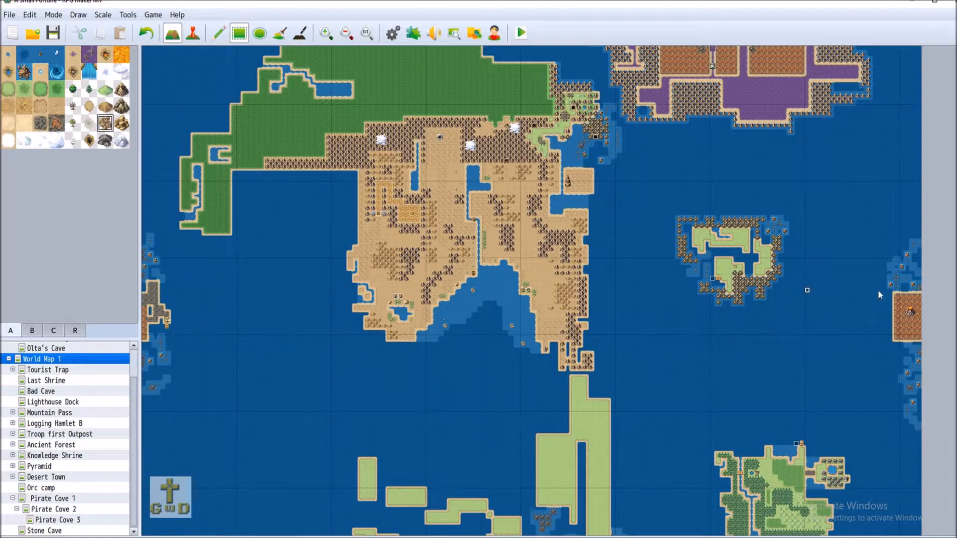
scroll(859, 424, down, 2)
scroll(858, 423, up, 4)
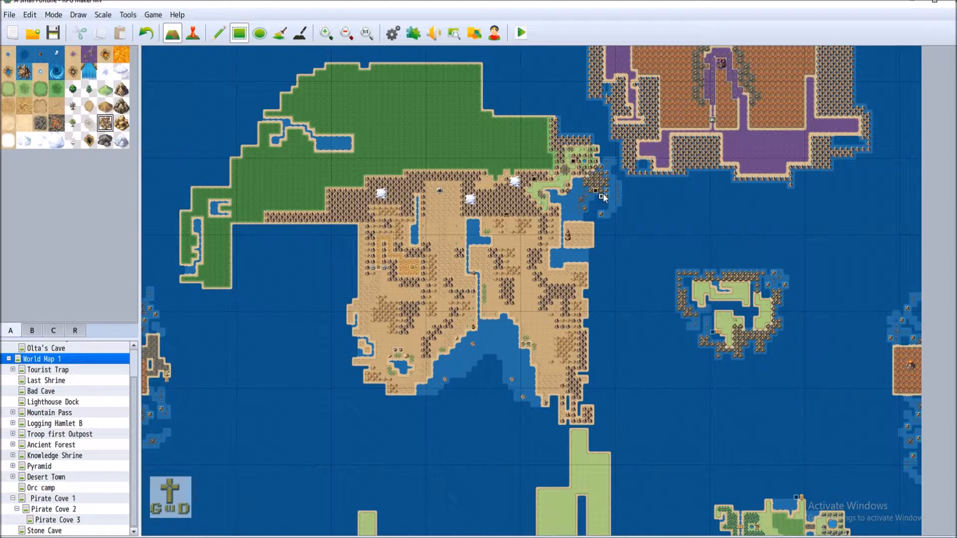
scroll(705, 246, up, 3)
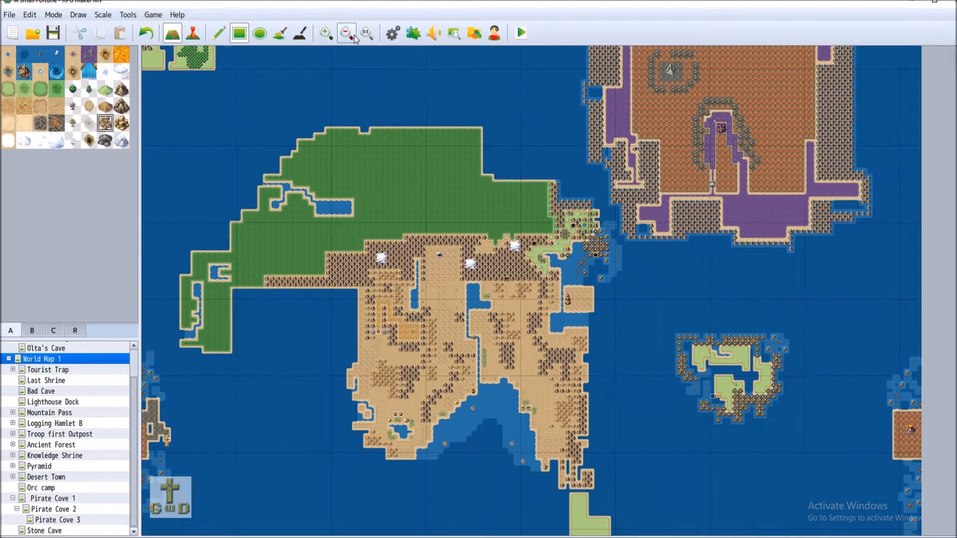
Step: Examine the mountain-ringed island, the walled purple-and-red continent and the desert's northeast coast in closer detail
click(326, 33)
click(327, 33)
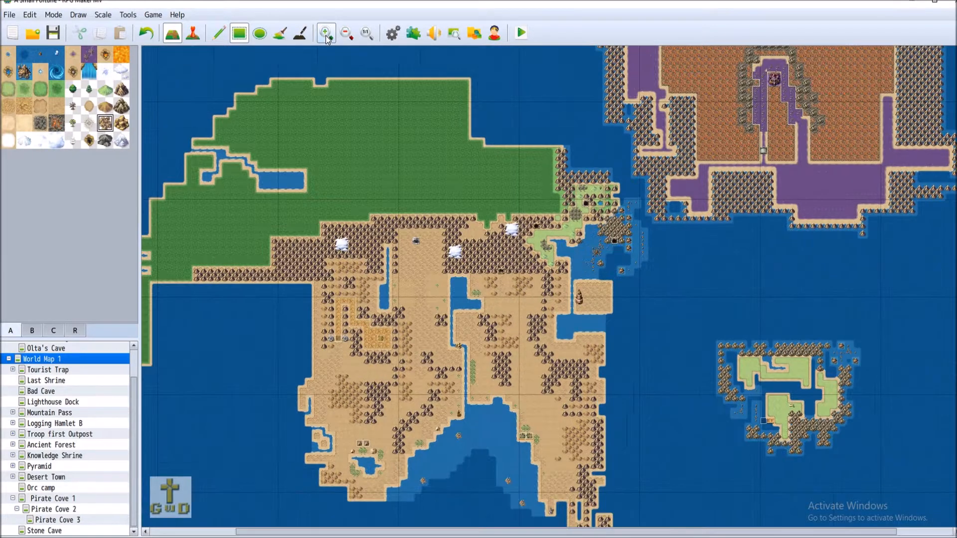
click(326, 33)
click(326, 33)
click(326, 34)
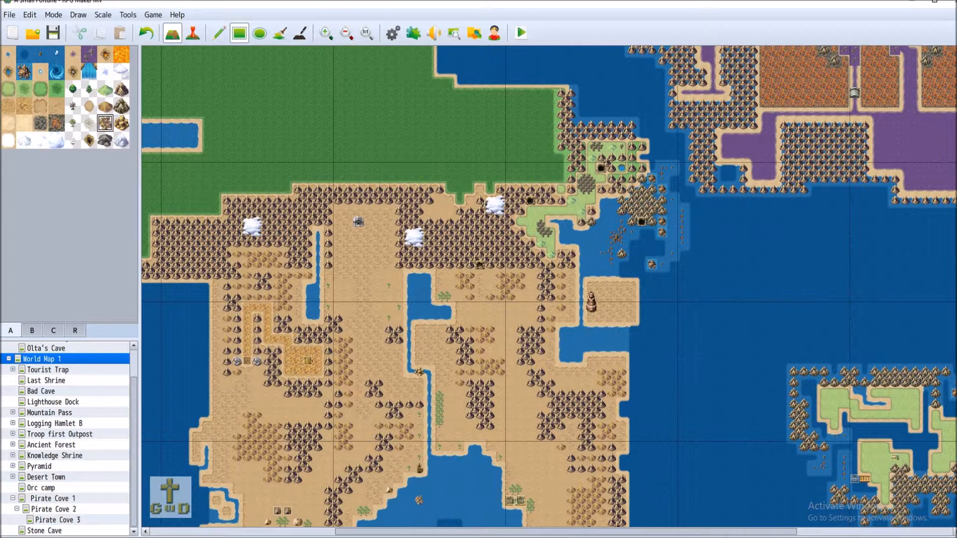
scroll(529, 284, down, 5)
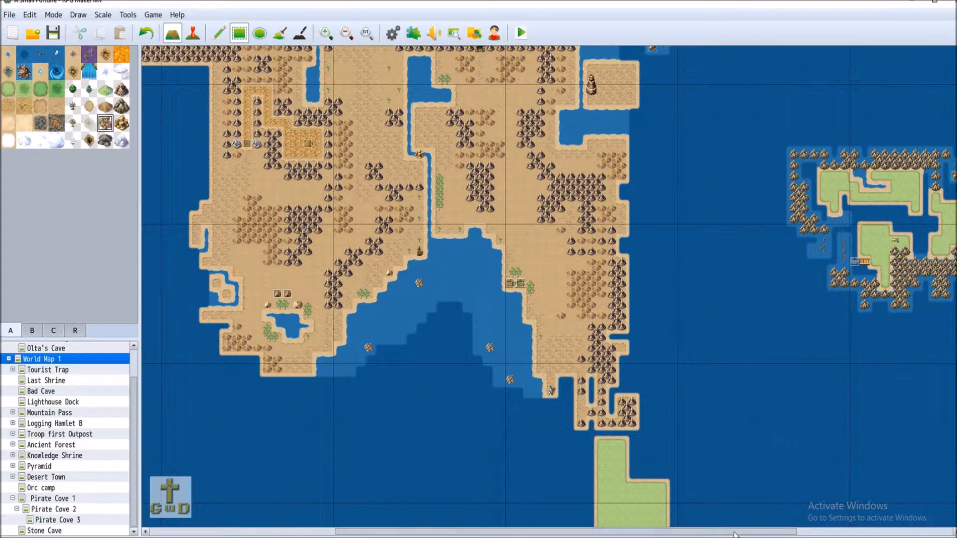
drag(734, 534, 822, 533)
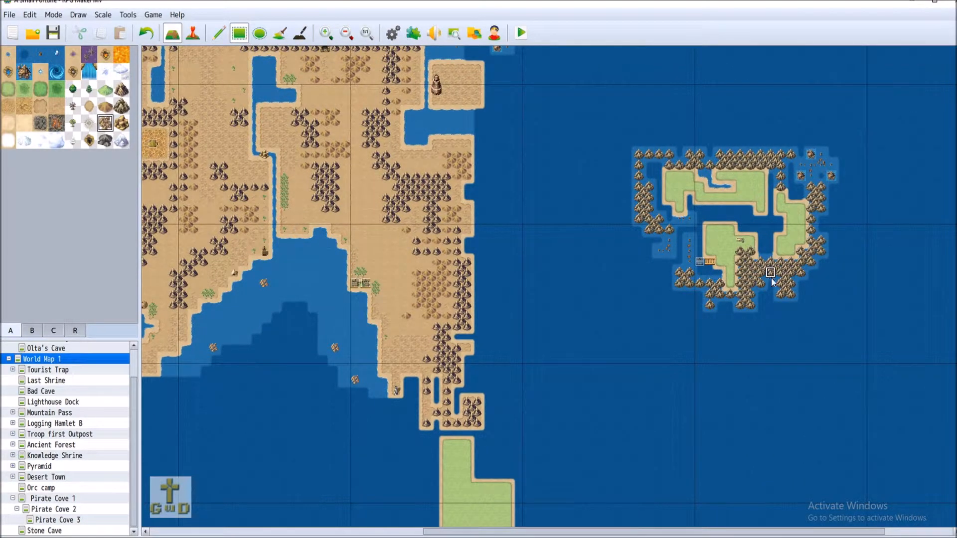
scroll(763, 305, up, 3)
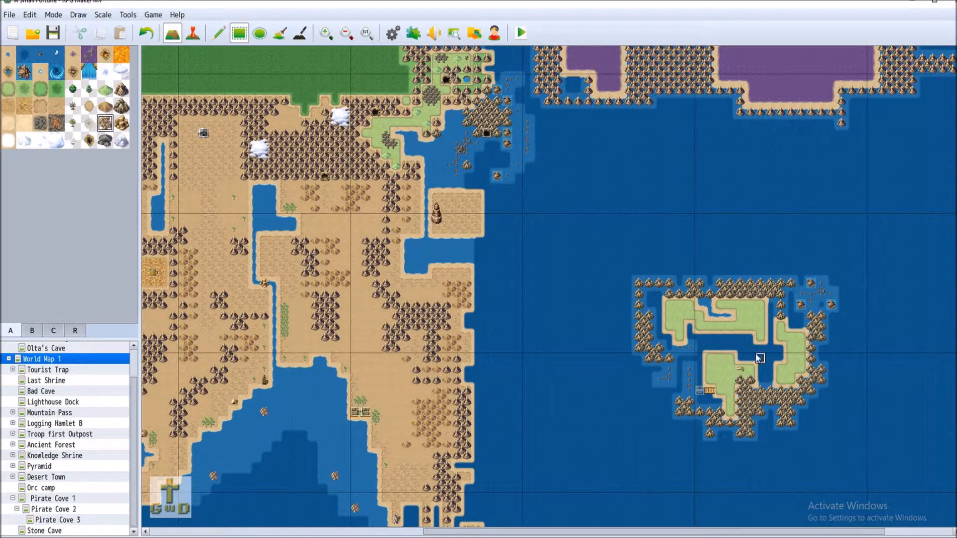
scroll(588, 384, up, 3)
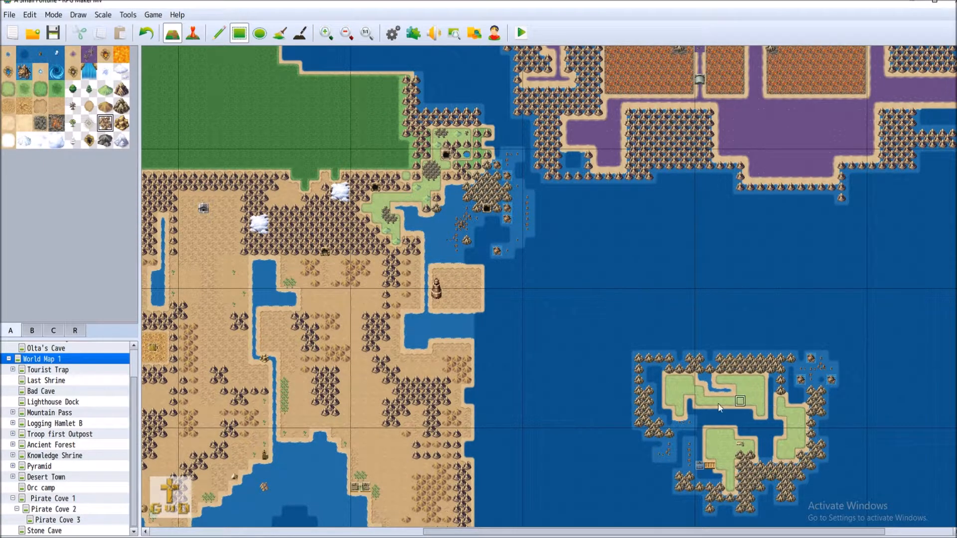
scroll(700, 403, up, 4)
scroll(700, 403, up, 5)
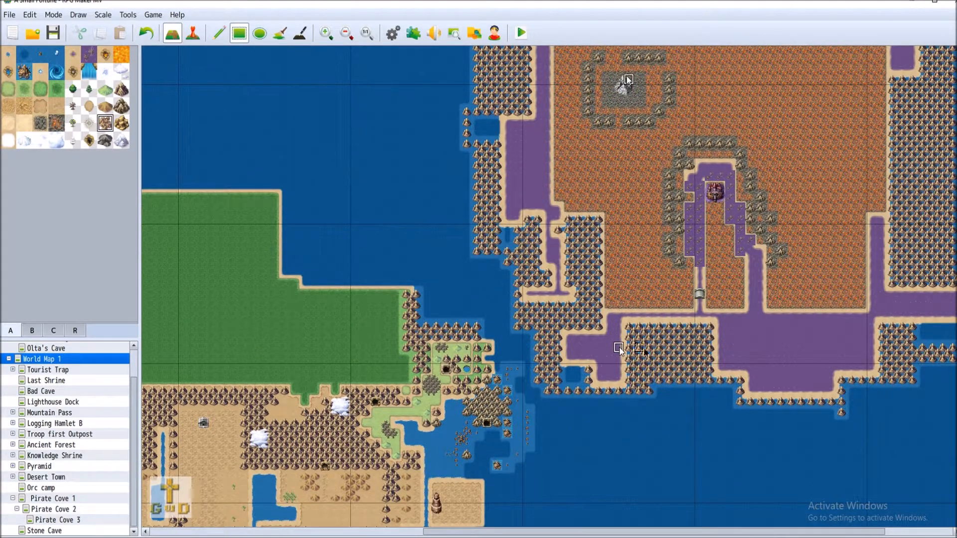
scroll(623, 417, down, 5)
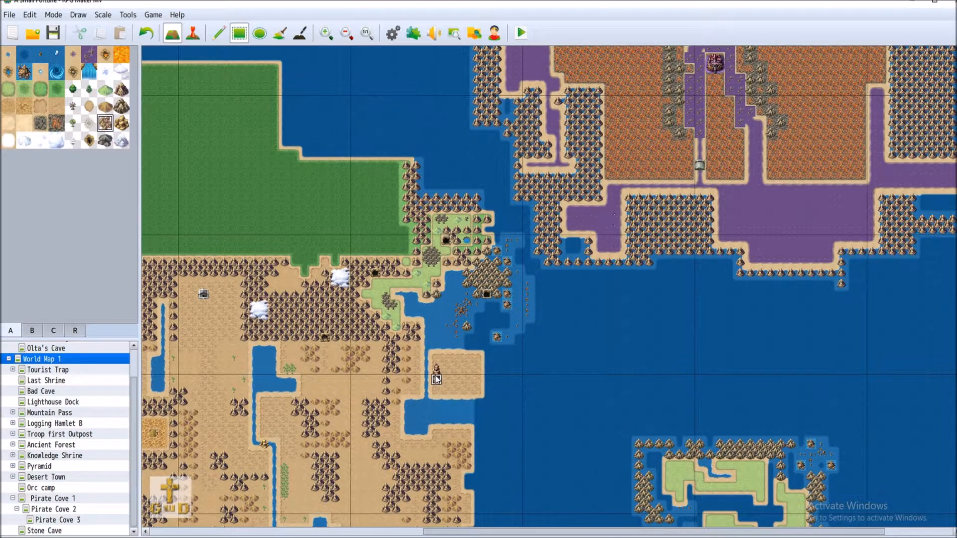
scroll(556, 380, up, 2)
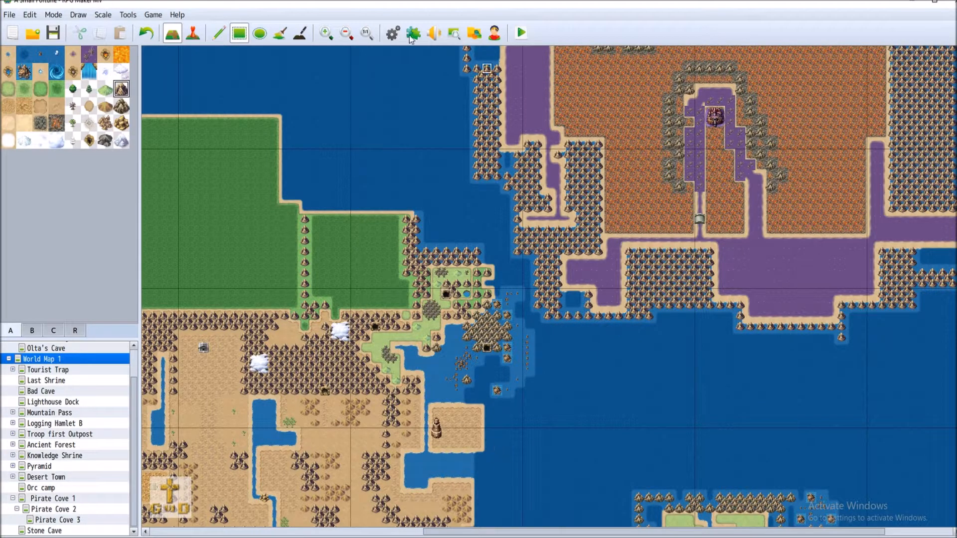
Step: Review the wider world map around the green northern land, the western sea and the unfinished southern islands
click(349, 35)
click(349, 35)
click(349, 35)
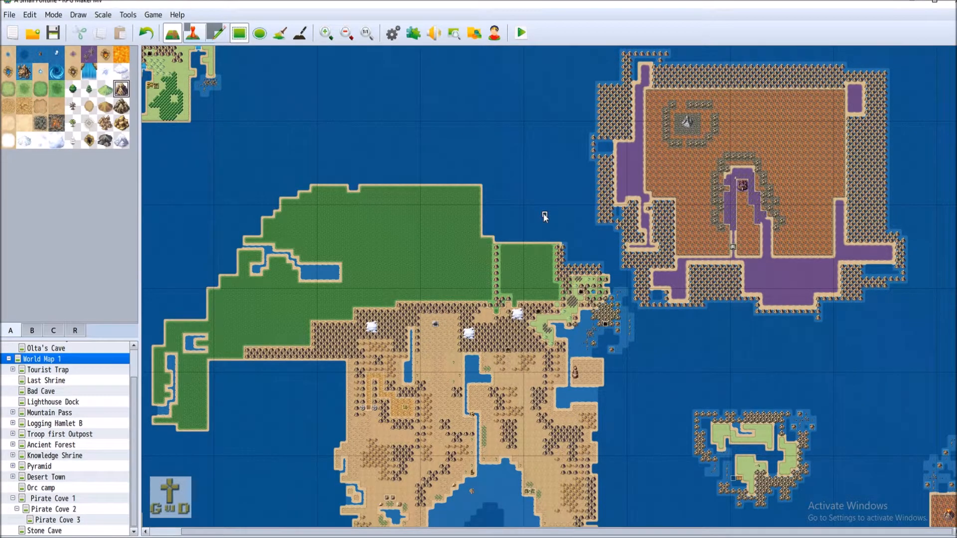
scroll(539, 351, down, 3)
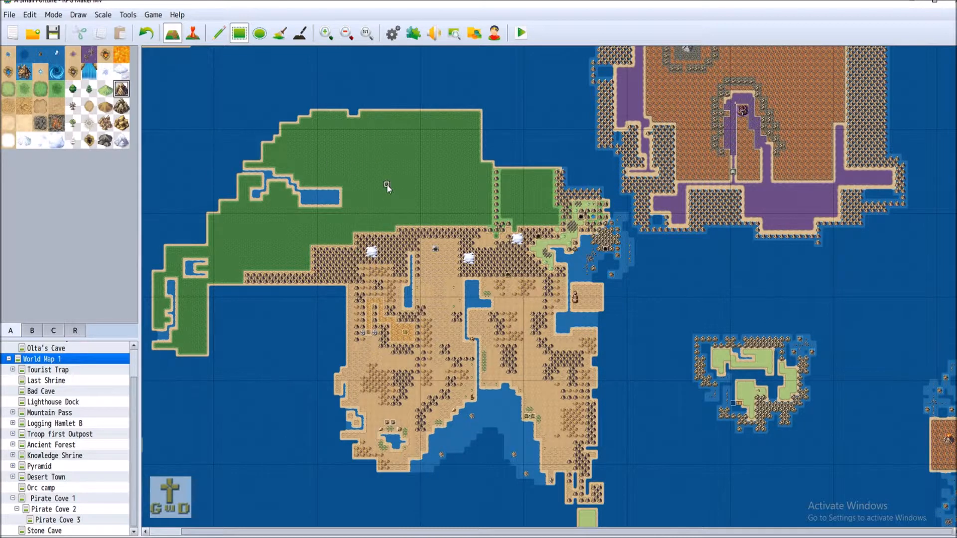
scroll(387, 185, up, 4)
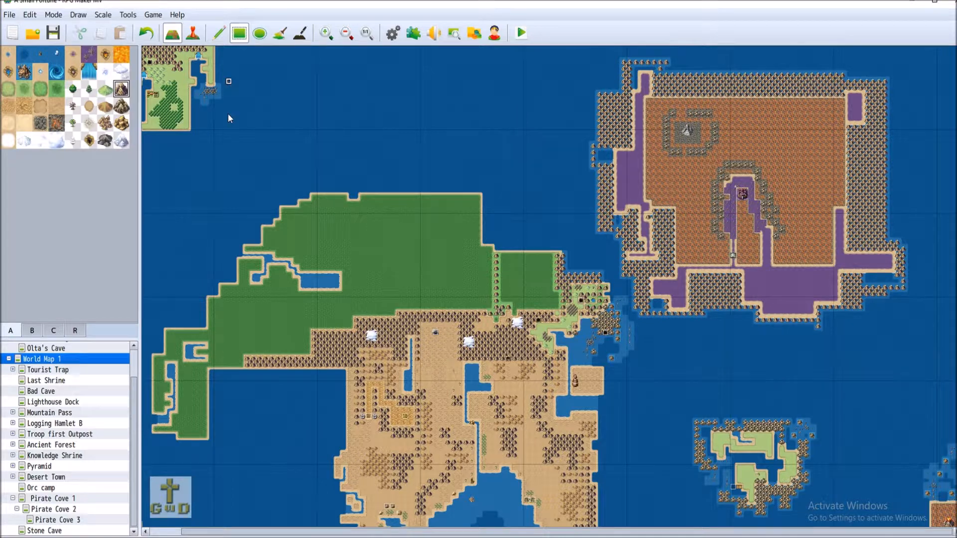
scroll(232, 415, down, 12)
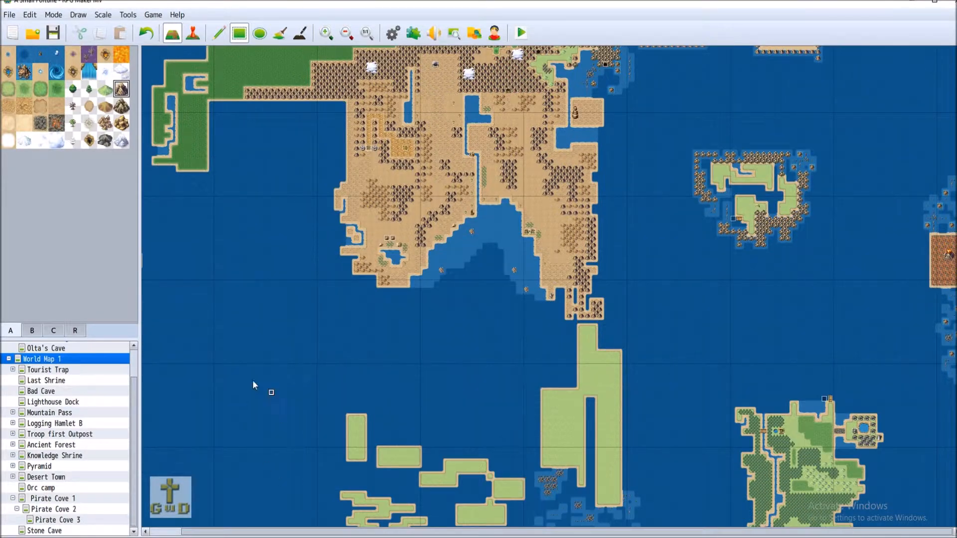
scroll(309, 383, left, 2)
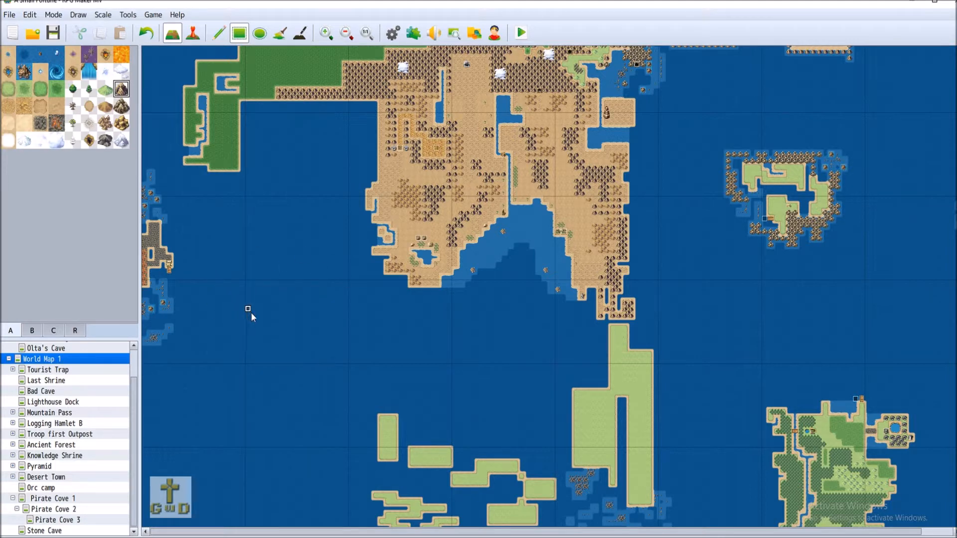
scroll(250, 311, up, 5)
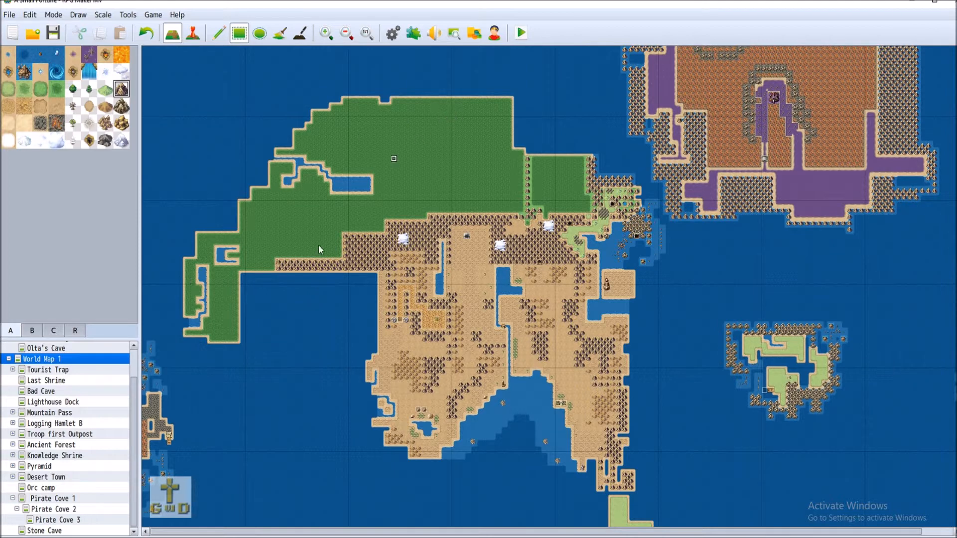
Step: Save the project with the current World Map 1 changes
click(53, 33)
scroll(330, 308, down, 5)
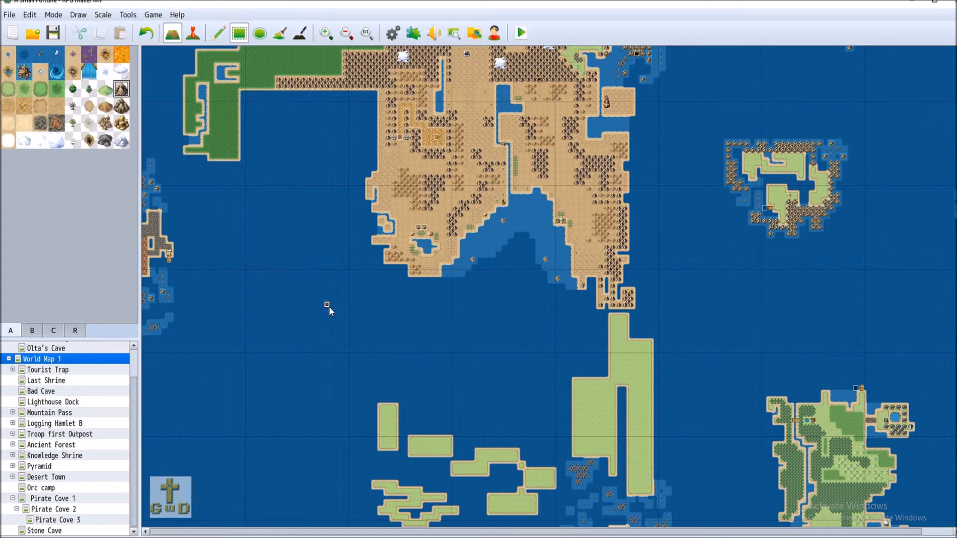
scroll(331, 308, up, 3)
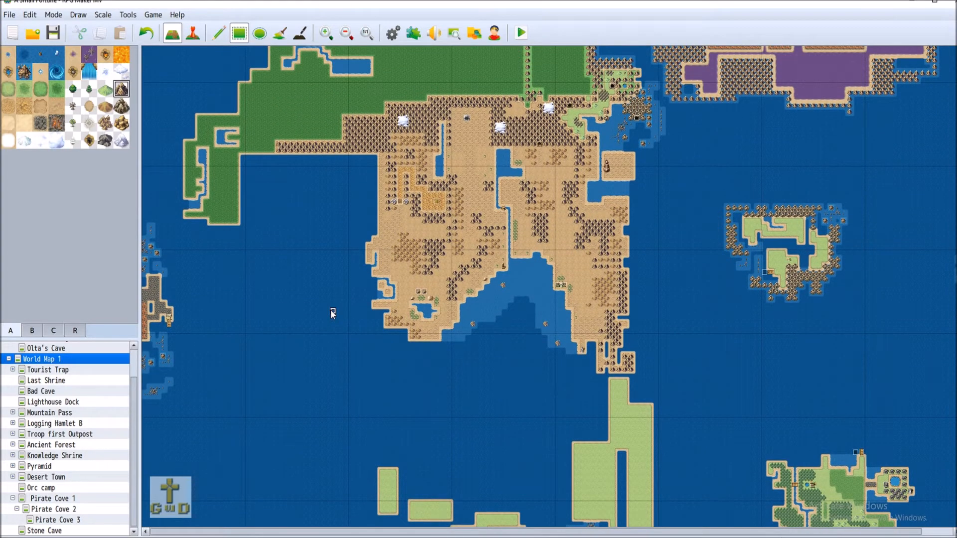